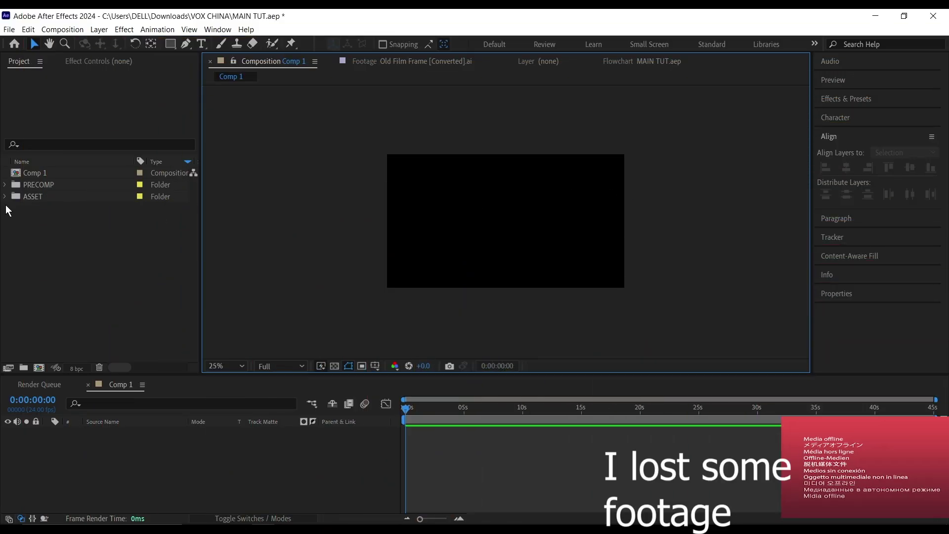
- Add grunge filmstrips 1.png and grunge filmstrips 2.png from the ASSET > IMAGE folder to Comp 1
{"action": "left_click", "coordinate": [4, 197]}
{"action": "left_click", "coordinate": [5, 196]}
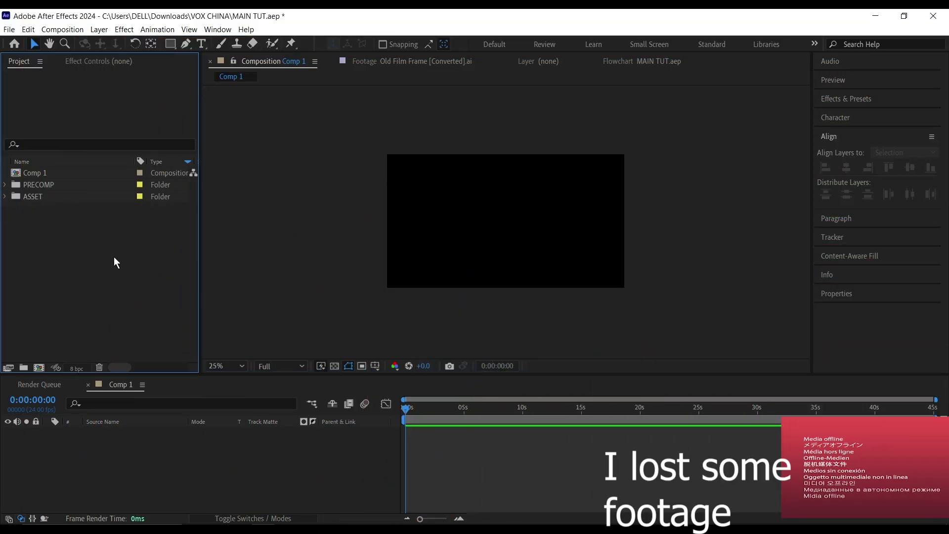
{"action": "left_click", "coordinate": [5, 197]}
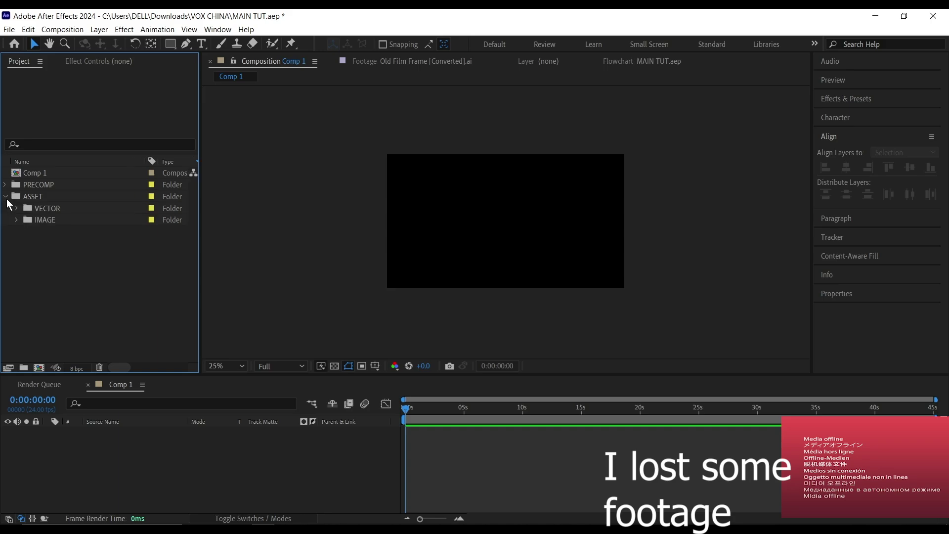
{"action": "left_click", "coordinate": [17, 220]}
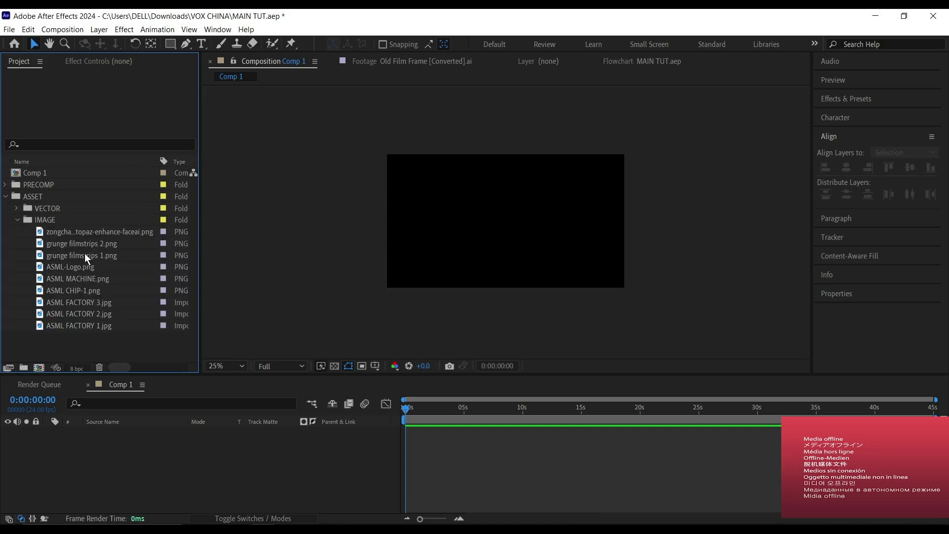
{"action": "left_click", "coordinate": [85, 245]}
{"action": "left_click", "coordinate": [82, 255], "text": "ctrl"}
{"action": "left_click_drag", "start_coordinate": [91, 247], "coordinate": [496, 220]}
{"action": "scroll", "coordinate": [546, 258], "scroll_direction": "up", "scroll_amount": 4}
{"action": "scroll", "coordinate": [546, 258], "scroll_direction": "down", "scroll_amount": 4}
- Move the two overlapping filmstrip images apart so they sit side by side, portrait on the left and landscape on the right
{"action": "left_click", "coordinate": [492, 243]}
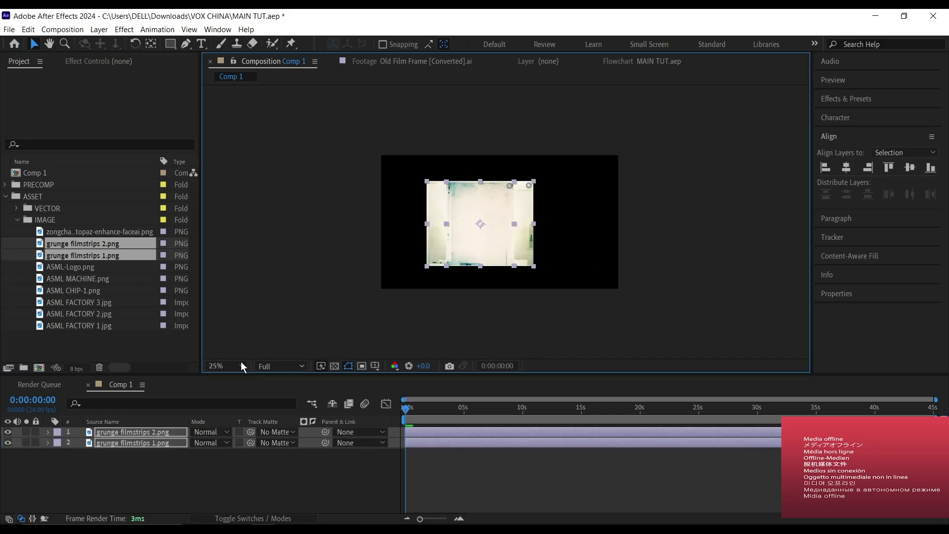
{"action": "left_click_drag", "start_coordinate": [460, 230], "coordinate": [428, 227]}
{"action": "left_click", "coordinate": [535, 226]}
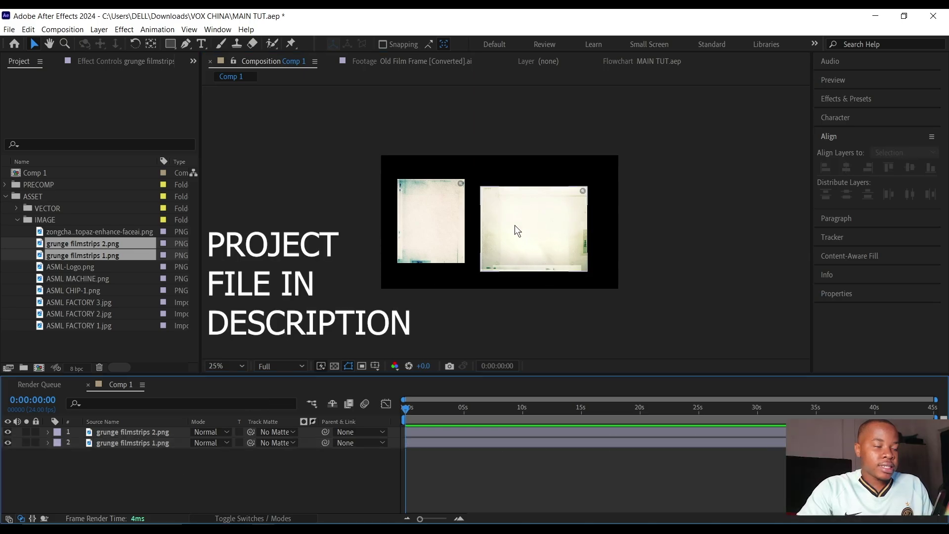
- Create a 1920 × 1080 px solid with a pale orange colour sampled from the portrait filmstrip and place it below both filmstrip layers
{"action": "left_click", "coordinate": [105, 33]}
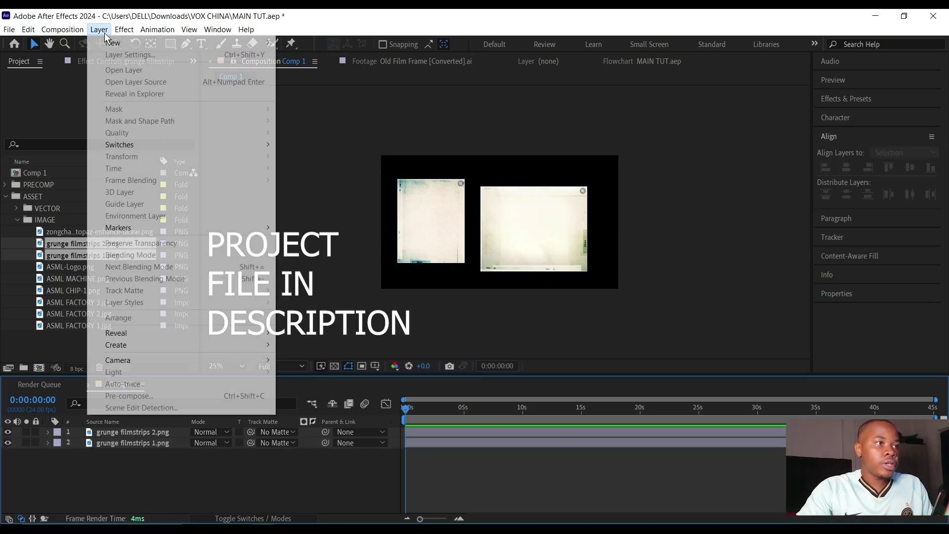
{"action": "mouse_move", "coordinate": [126, 42]}
{"action": "left_click", "coordinate": [327, 56]}
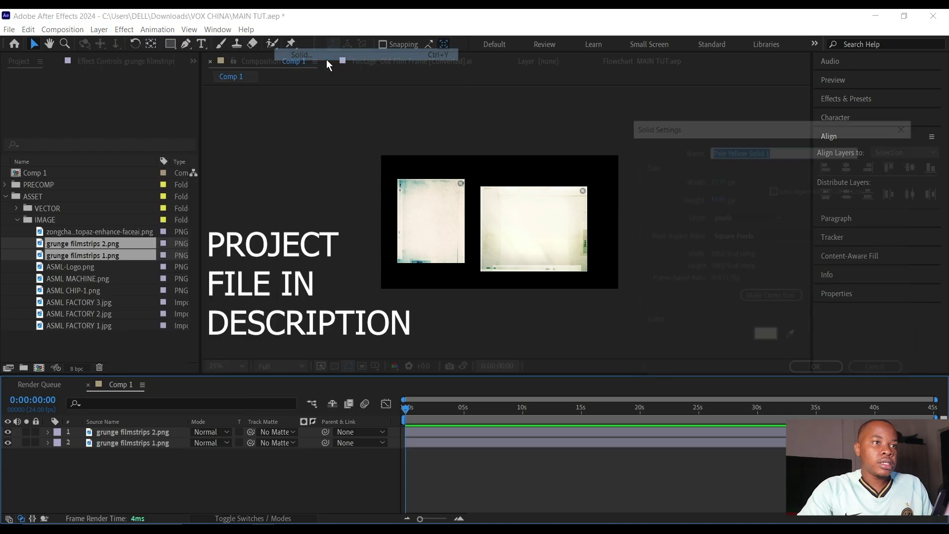
{"action": "left_click", "coordinate": [793, 337]}
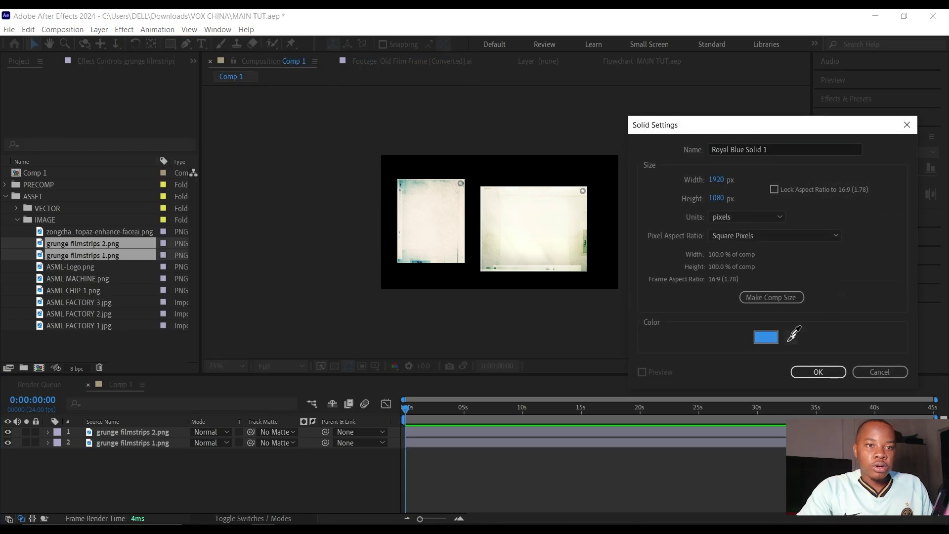
{"action": "left_click", "coordinate": [431, 201]}
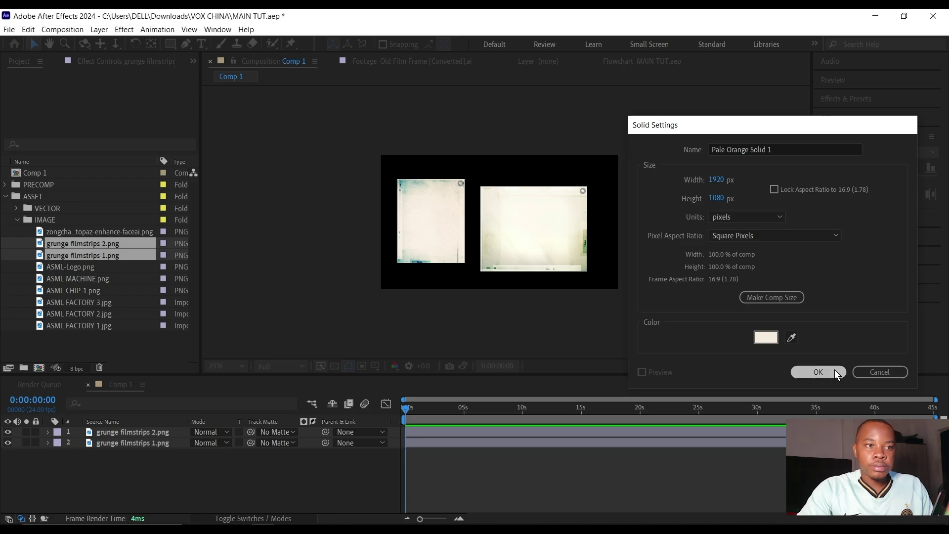
{"action": "key", "text": "Return"}
{"action": "left_click_drag", "start_coordinate": [155, 461], "coordinate": [156, 482]}
{"action": "left_click", "coordinate": [156, 485]}
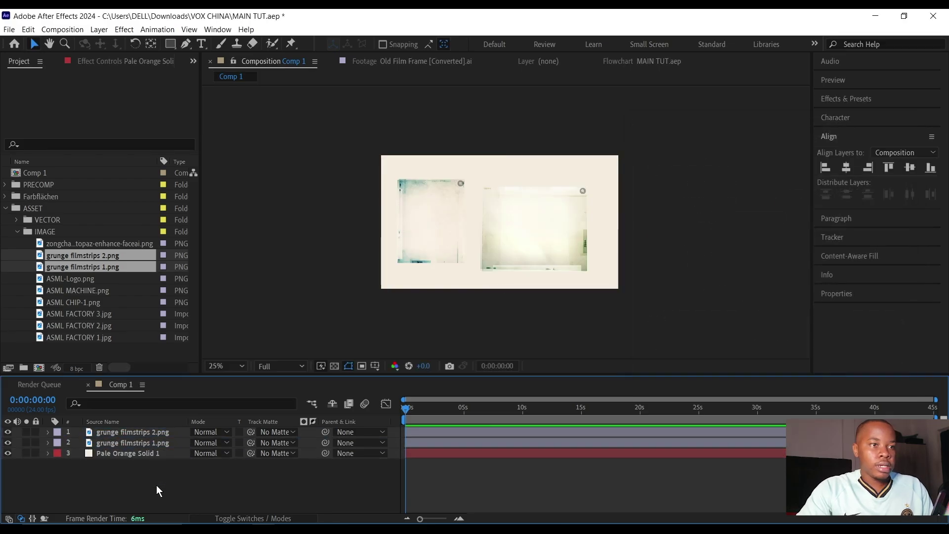
- Narrow the grunge filmstrips 2 layer to a scale of 84% width and 100% height, and shift it slightly left
{"action": "left_click", "coordinate": [152, 432]}
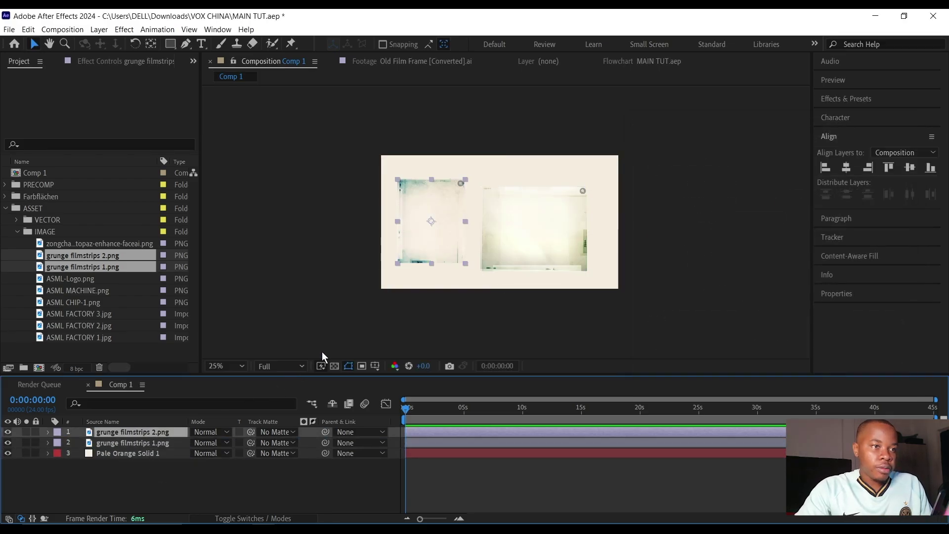
{"action": "key", "text": "s"}
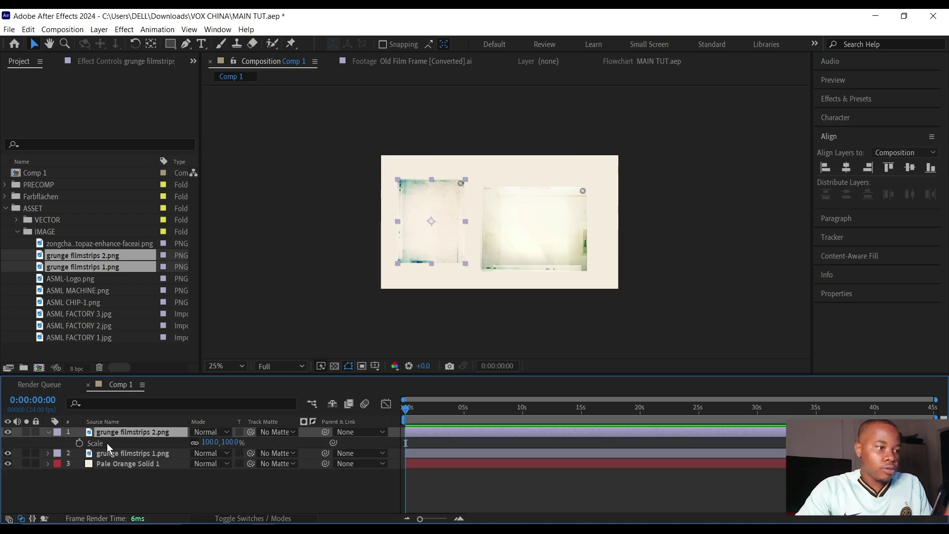
{"action": "left_click_drag", "start_coordinate": [216, 442], "coordinate": [206, 443]}
{"action": "left_click_drag", "start_coordinate": [432, 247], "coordinate": [424, 247]}
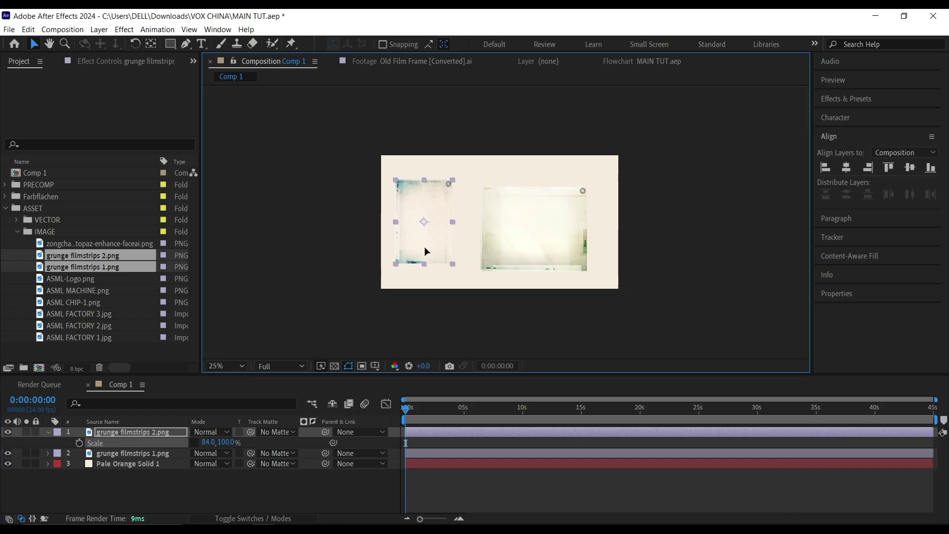
- Scale down the grunge filmstrips 1 layer proportionally and move it closer to the portrait filmstrip
{"action": "left_click", "coordinate": [148, 453]}
{"action": "key", "text": "s"}
{"action": "left_click_drag", "start_coordinate": [209, 463], "coordinate": [198, 465]}
{"action": "left_click_drag", "start_coordinate": [534, 233], "coordinate": [525, 235]}
{"action": "left_click", "coordinate": [73, 461]}
{"action": "key", "text": "u"}
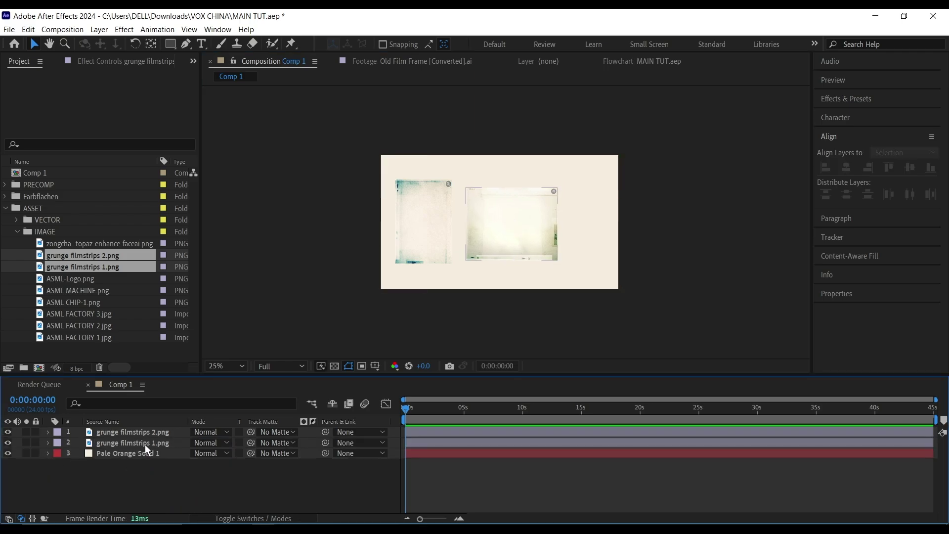
- Set a Position keyframe for the grunge filmstrips 1 layer at 0:00:01:00
{"action": "left_click", "coordinate": [145, 442]}
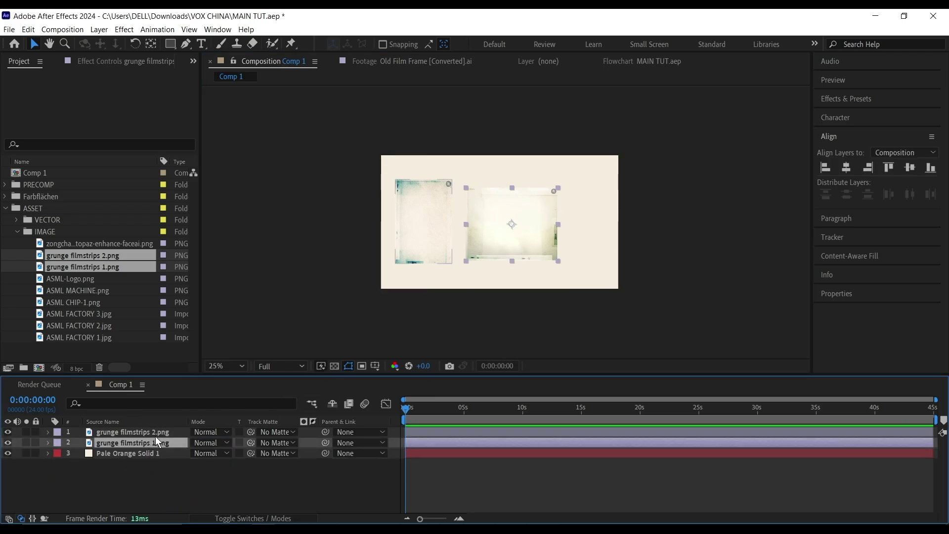
{"action": "key", "text": "p"}
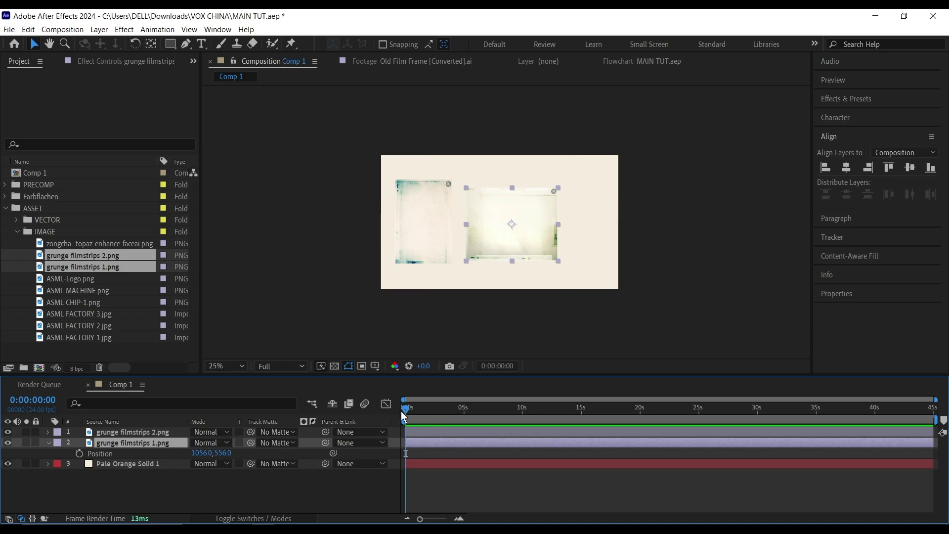
{"action": "left_click", "coordinate": [43, 400]}
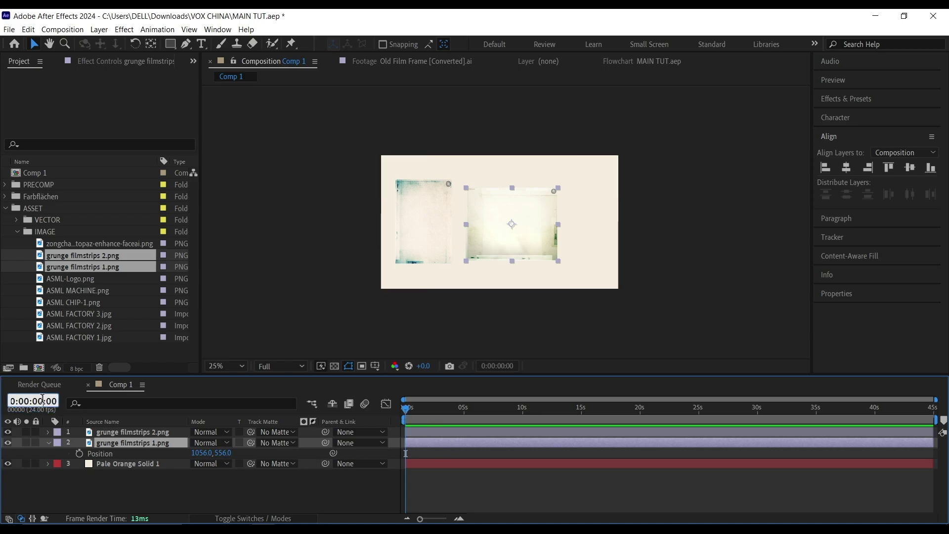
{"action": "type", "text": "100"}
{"action": "key", "text": "Return"}
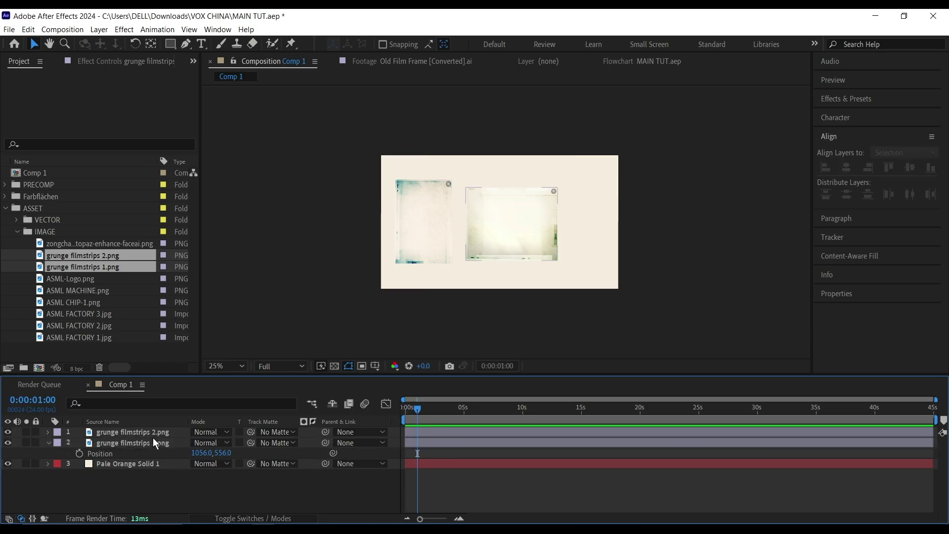
{"action": "left_click", "coordinate": [79, 454]}
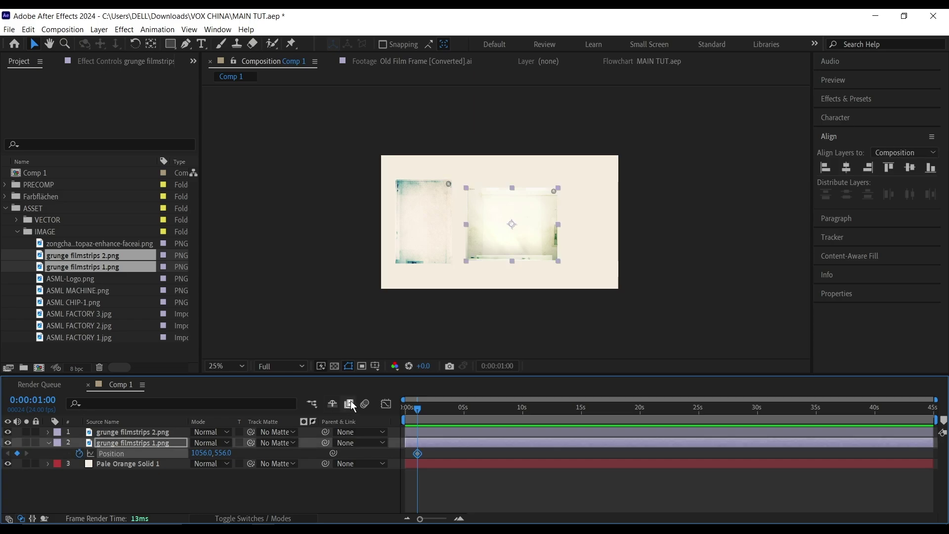
- At 0:00:00:00, set the Y position of grunge filmstrips 1 to 1370 so it starts below the frame, and preview the slide-in
{"action": "left_click_drag", "start_coordinate": [415, 411], "coordinate": [400, 412]}
{"action": "left_click_drag", "start_coordinate": [223, 452], "coordinate": [680, 494]}
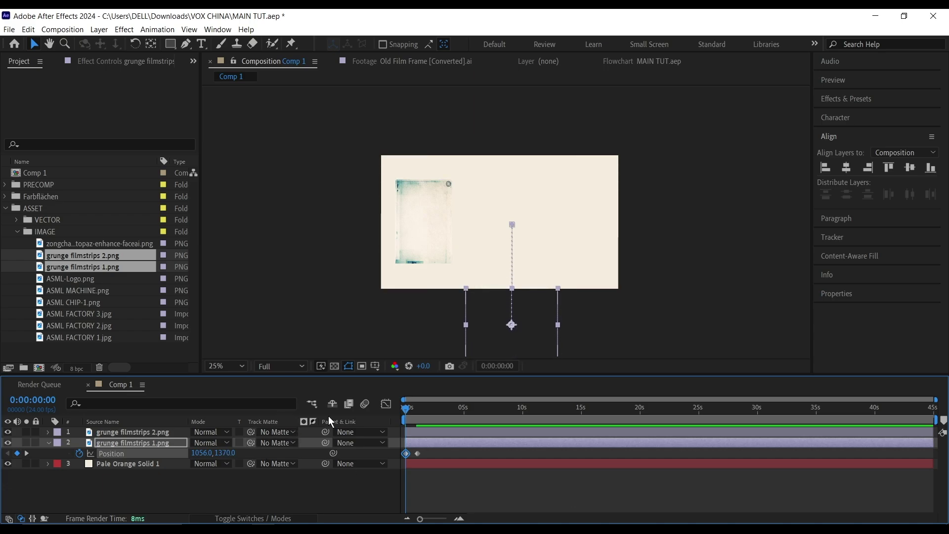
{"action": "key", "text": "space"}
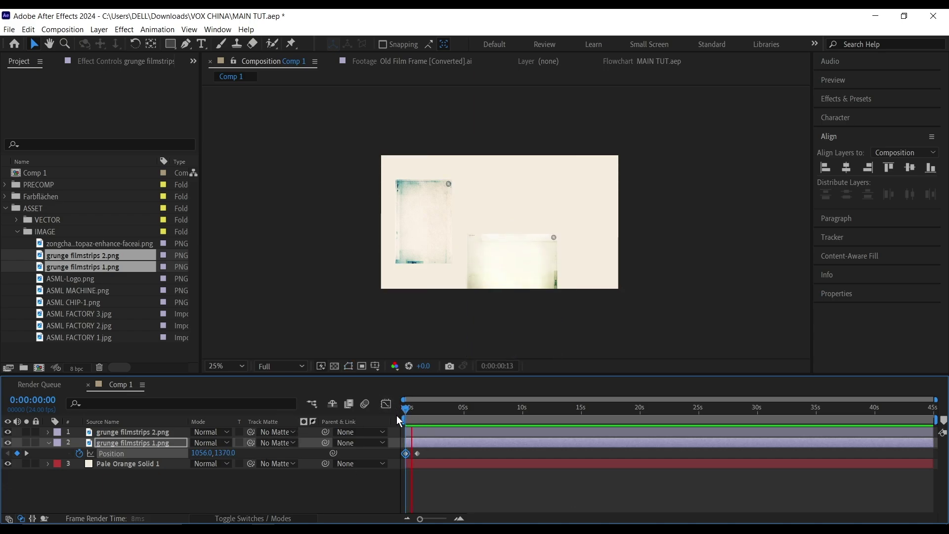
{"action": "key", "text": "space"}
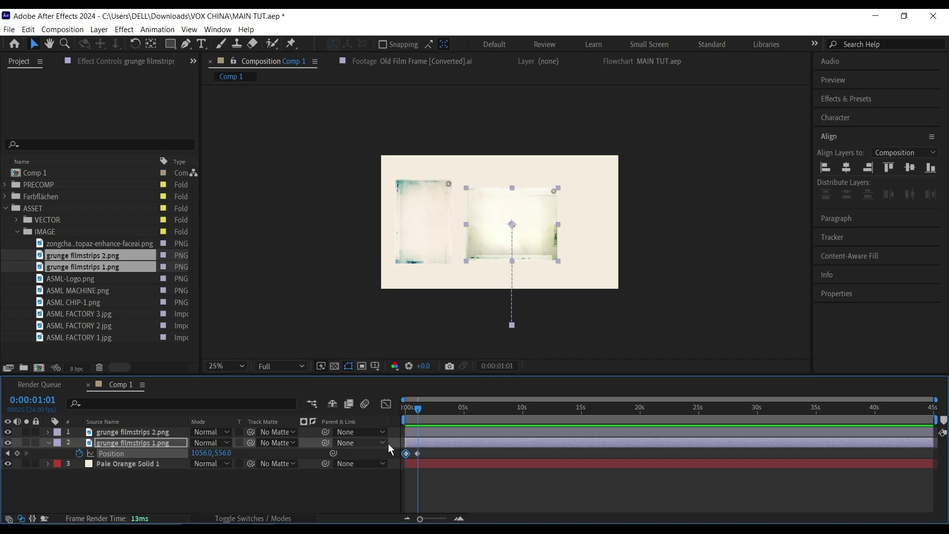
- At the 0:00:01:00 keyframe, draw a rectangular mask around the whole grunge filmstrips 1 image
{"action": "mouse_move", "coordinate": [426, 410]}
{"action": "left_mouse_down"}
{"action": "mouse_move", "coordinate": [407, 401]}
{"action": "mouse_move", "coordinate": [417, 401]}
{"action": "left_mouse_up"}
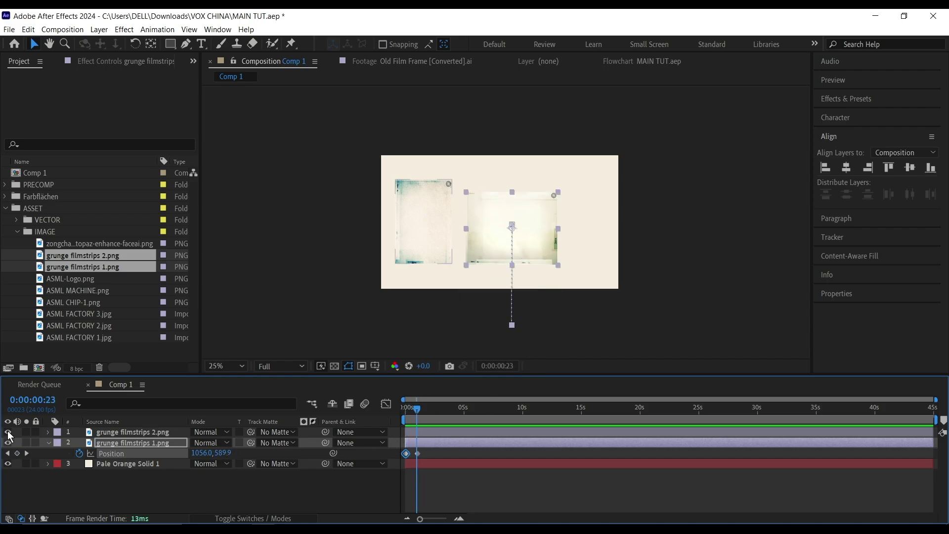
{"action": "left_click", "coordinate": [26, 453]}
{"action": "scroll", "coordinate": [557, 215], "scroll_direction": "up", "scroll_amount": 2}
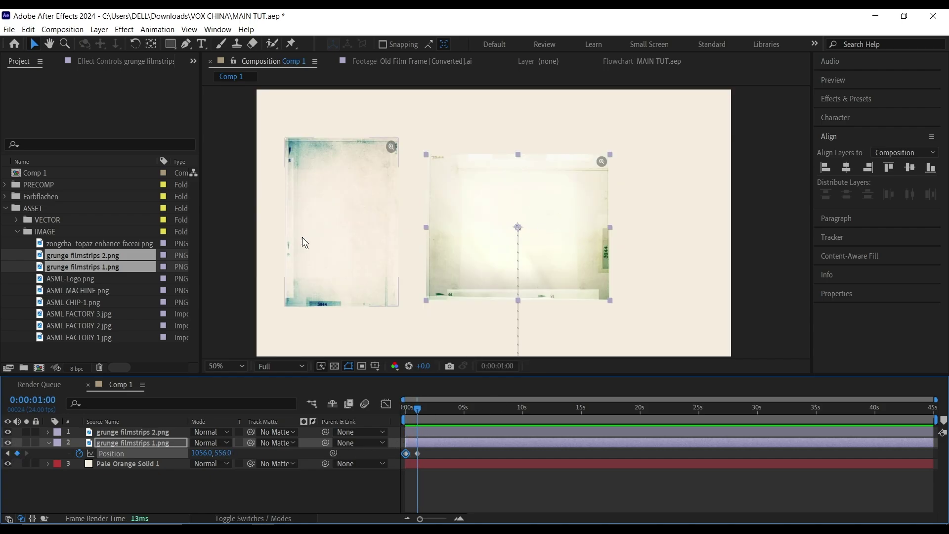
{"action": "left_click_drag", "start_coordinate": [170, 44], "coordinate": [224, 45]}
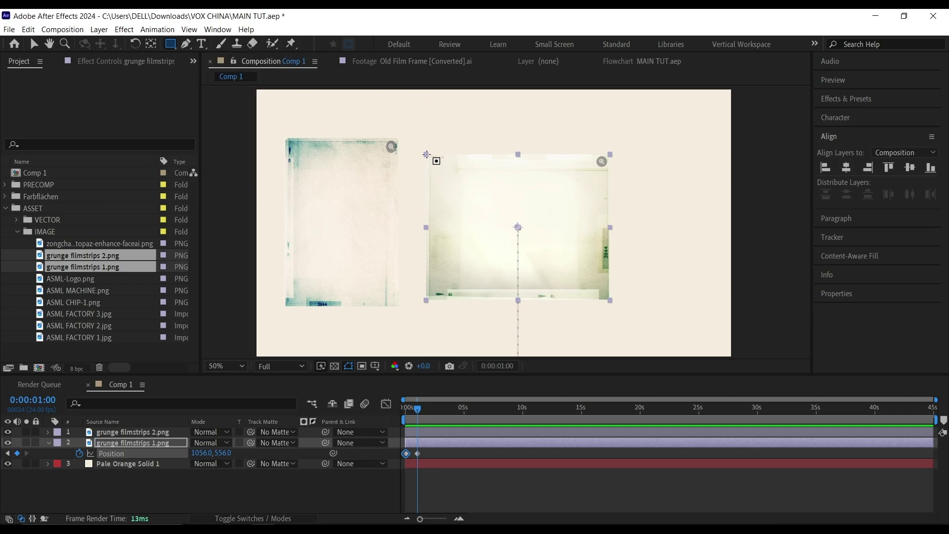
{"action": "left_click_drag", "start_coordinate": [427, 155], "coordinate": [609, 301]}
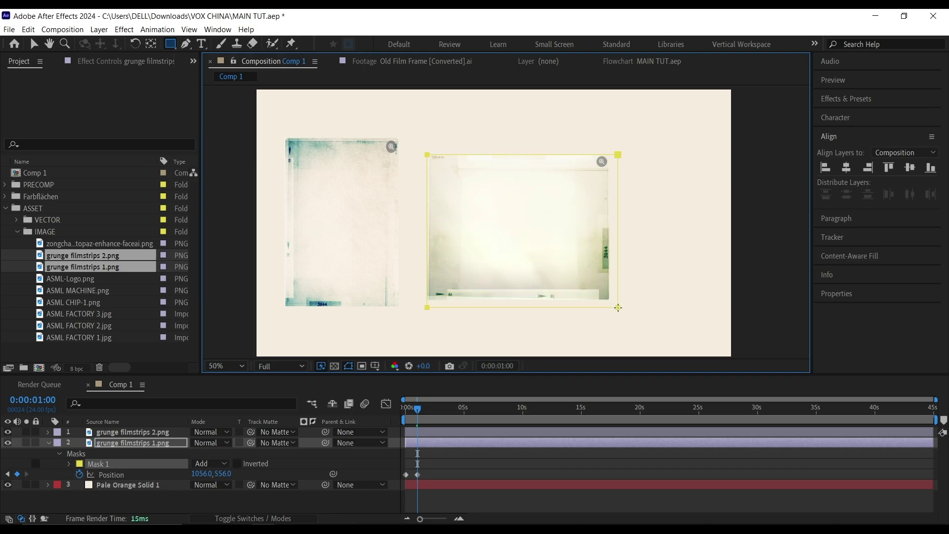
- Show the rulers and place a vertical guide on the mask's left edge and a horizontal guide on its top edge
{"action": "left_click", "coordinate": [378, 368]}
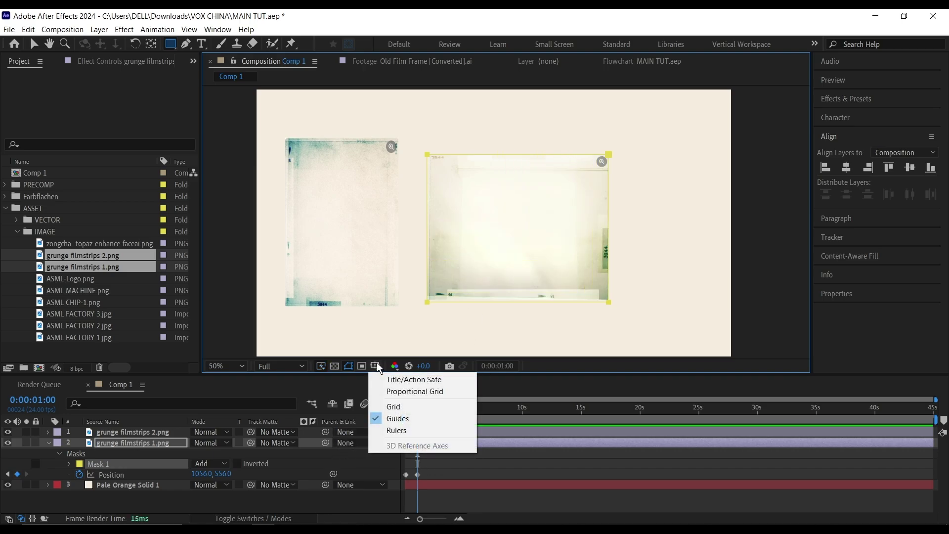
{"action": "left_click", "coordinate": [396, 431]}
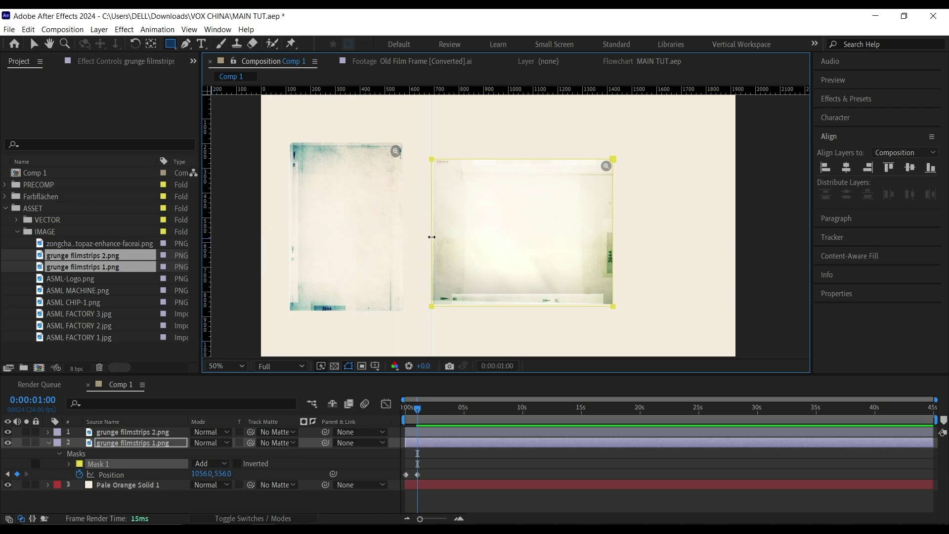
{"action": "left_click_drag", "start_coordinate": [530, 91], "coordinate": [523, 160]}
- Keyframe Mask 1's path at 0:00:01:00, and at 0:00:00:00 move the mask straight up until it aligns with the guides
{"action": "left_click", "coordinate": [69, 463]}
{"action": "left_click", "coordinate": [116, 475]}
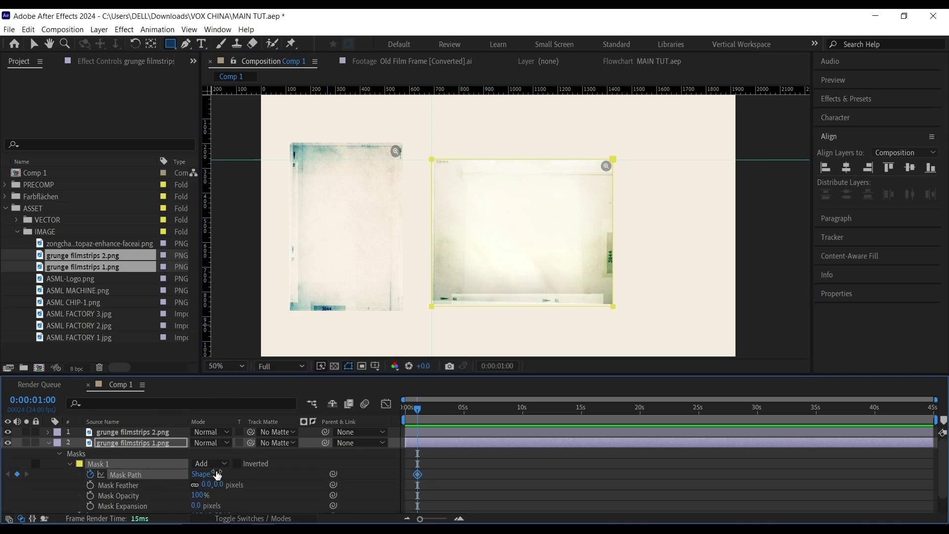
{"action": "left_click_drag", "start_coordinate": [416, 409], "coordinate": [394, 414]}
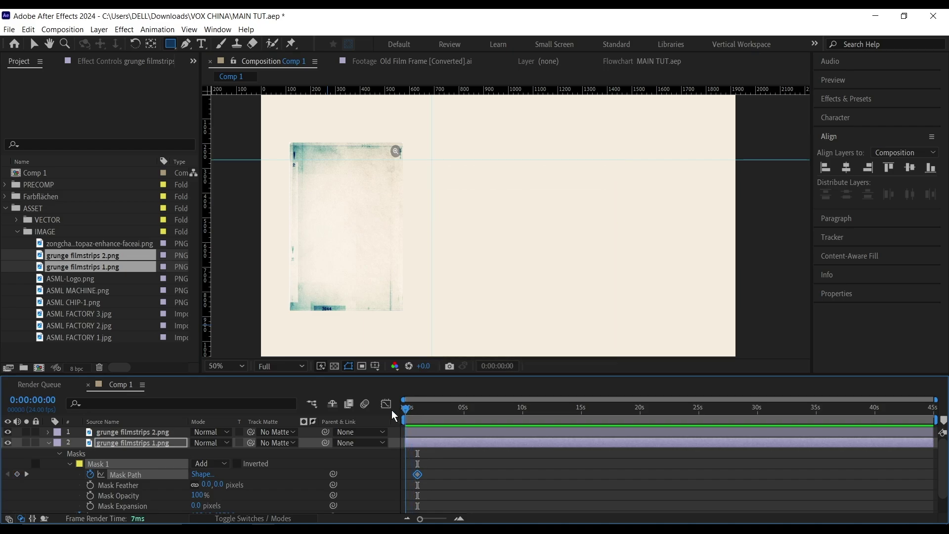
{"action": "scroll", "coordinate": [596, 276], "scroll_direction": "down", "scroll_amount": 2}
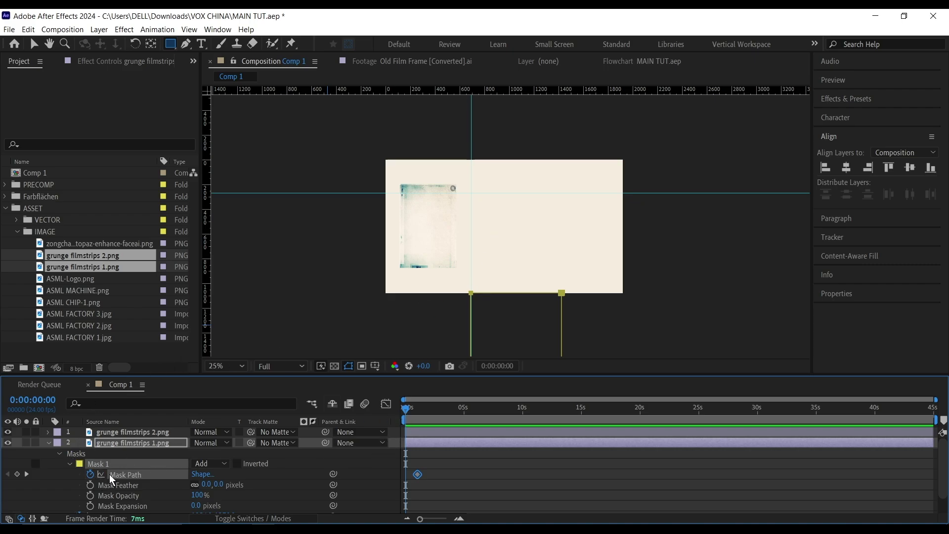
{"action": "left_click", "coordinate": [36, 44]}
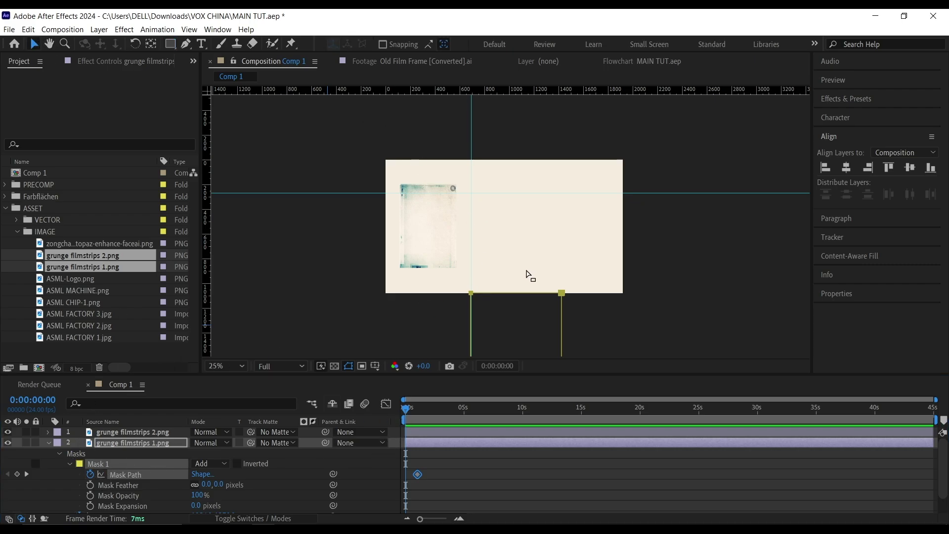
{"action": "left_click_drag", "start_coordinate": [565, 295], "coordinate": [564, 191]}
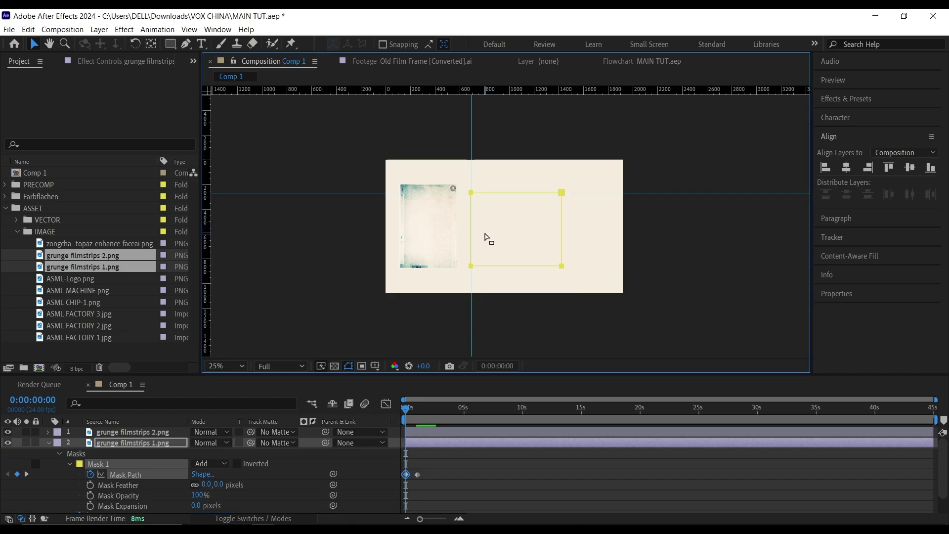
{"action": "scroll", "coordinate": [483, 237], "scroll_direction": "up", "scroll_amount": 2}
{"action": "key", "text": "space"}
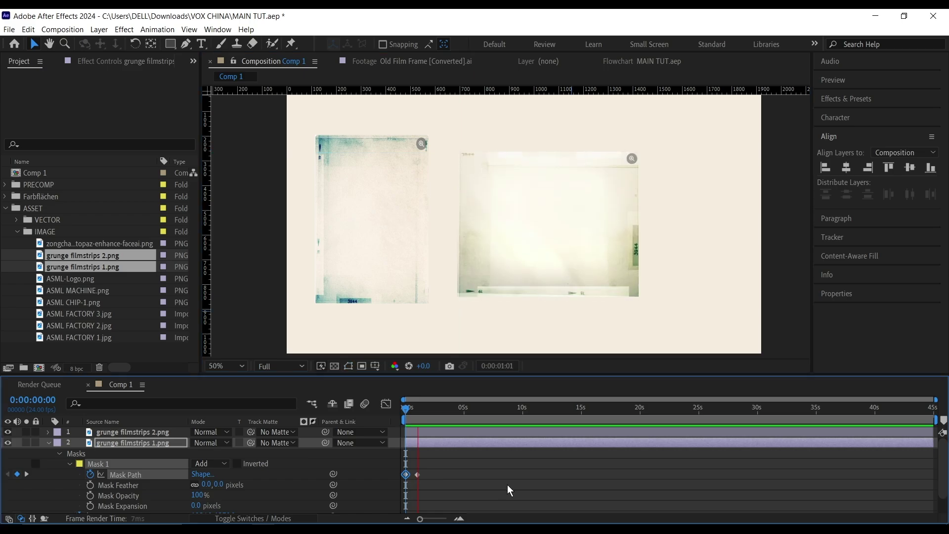
{"action": "key", "text": "space"}
{"action": "scroll", "coordinate": [542, 285], "scroll_direction": "down", "scroll_amount": 2}
{"action": "scroll", "coordinate": [542, 285], "scroll_direction": "up", "scroll_amount": 2}
{"action": "scroll", "coordinate": [543, 289], "scroll_direction": "down", "scroll_amount": 2}
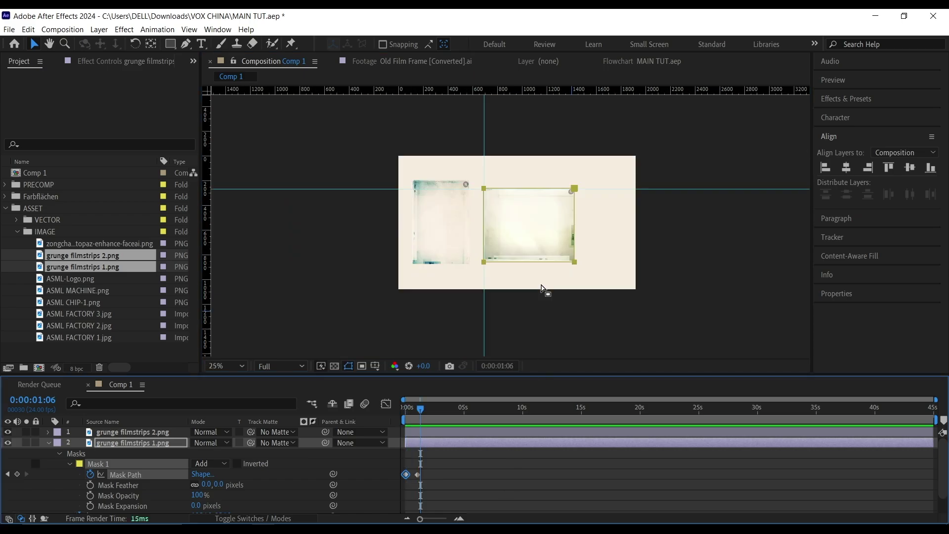
- At 0:00:01:00, add the portrait PNG over grunge filmstrips 1 in Comp 1 and scale it to 18%
{"action": "left_click", "coordinate": [420, 408]}
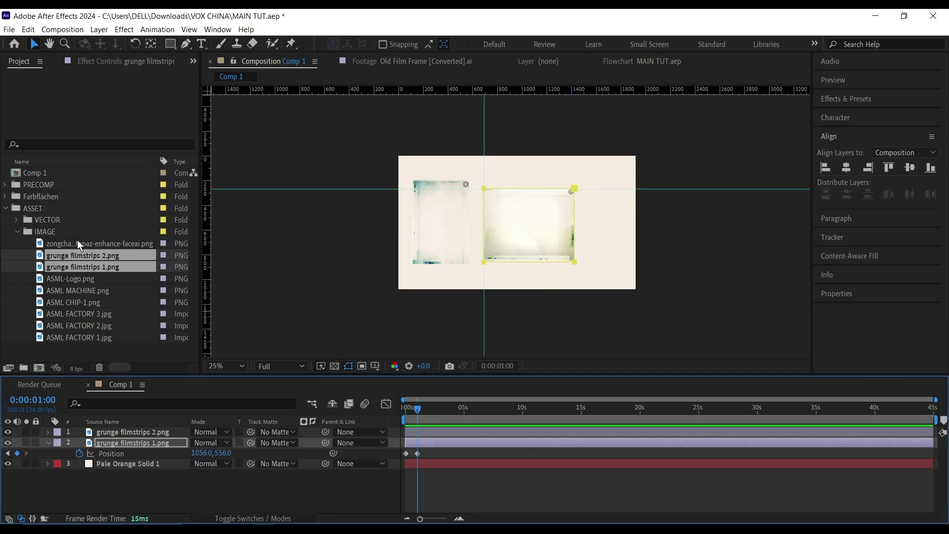
{"action": "left_click", "coordinate": [78, 241]}
{"action": "left_click_drag", "start_coordinate": [77, 243], "coordinate": [526, 224]}
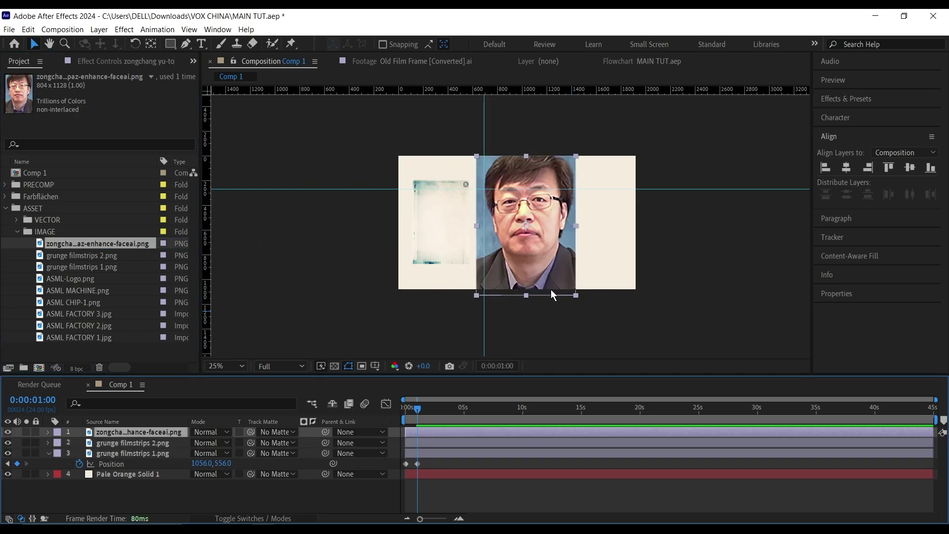
{"action": "key", "text": "s"}
{"action": "left_click_drag", "start_coordinate": [205, 442], "coordinate": [22, 464]}
{"action": "key", "text": "period"}
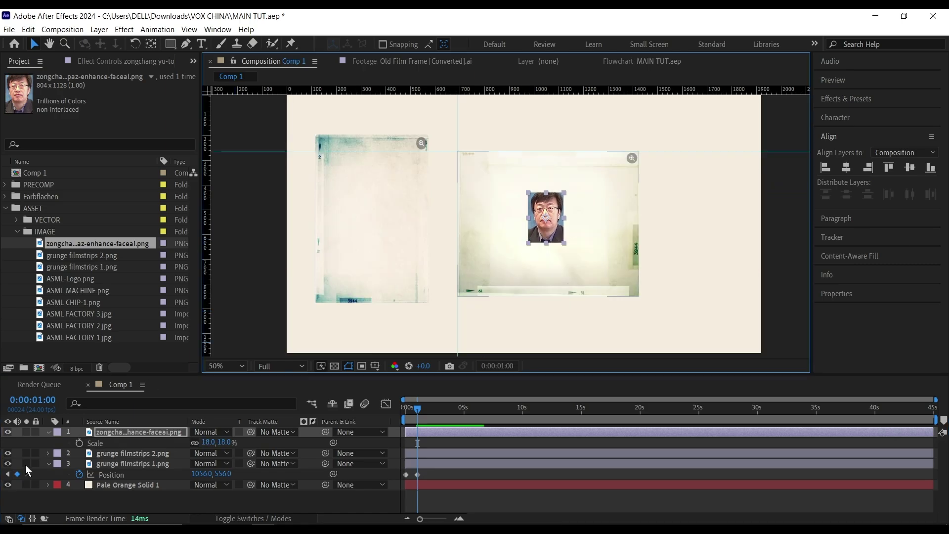
{"action": "left_click", "coordinate": [88, 493]}
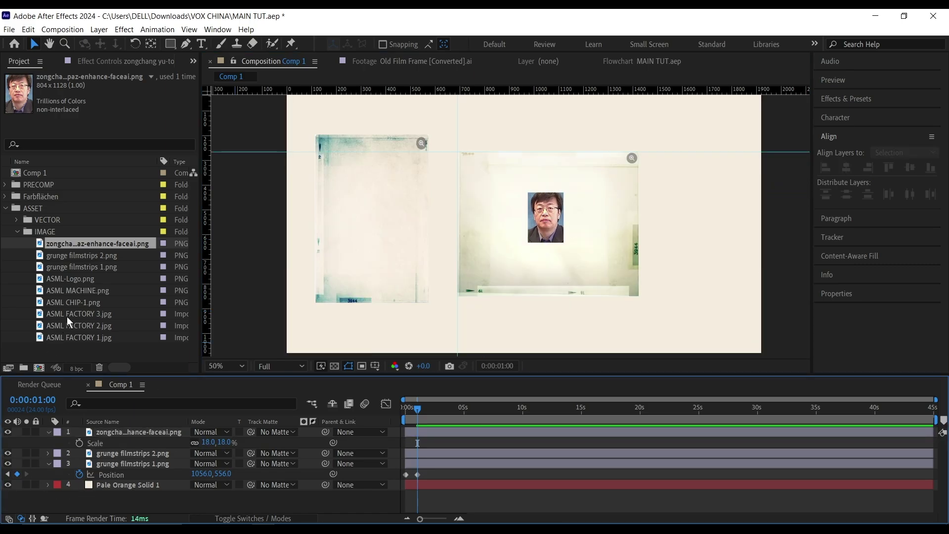
- Add texture frame-1.ai around the portrait, scale it non-uniformly to 18 by 26%, and position it at 1052, 534
{"action": "left_click", "coordinate": [16, 219]}
{"action": "left_click", "coordinate": [76, 232]}
{"action": "left_click_drag", "start_coordinate": [75, 230], "coordinate": [546, 222]}
{"action": "left_click_drag", "start_coordinate": [211, 441], "coordinate": [181, 442]}
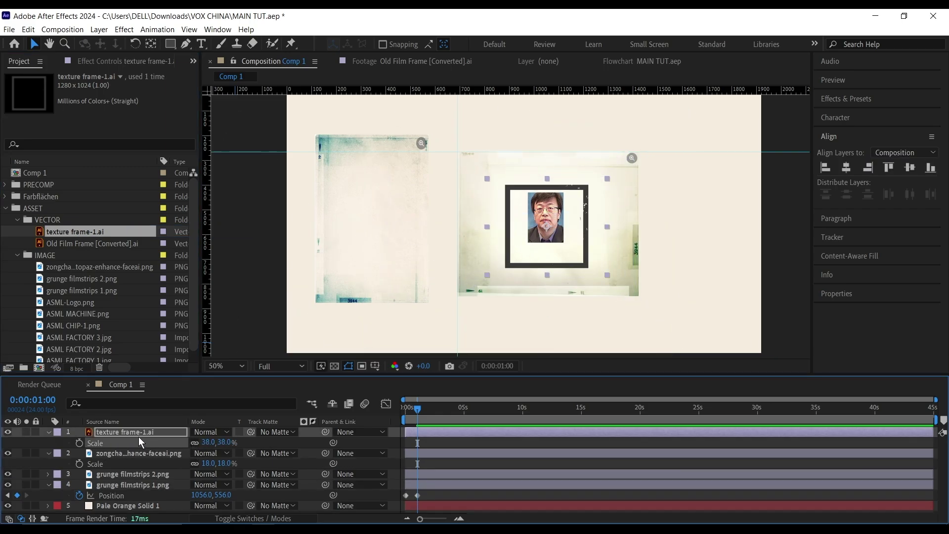
{"action": "left_click", "coordinate": [195, 442]}
{"action": "left_click_drag", "start_coordinate": [207, 442], "coordinate": [198, 443]}
{"action": "left_click_drag", "start_coordinate": [226, 443], "coordinate": [170, 443]}
{"action": "key", "text": "p"}
{"action": "key", "text": "shift+s"}
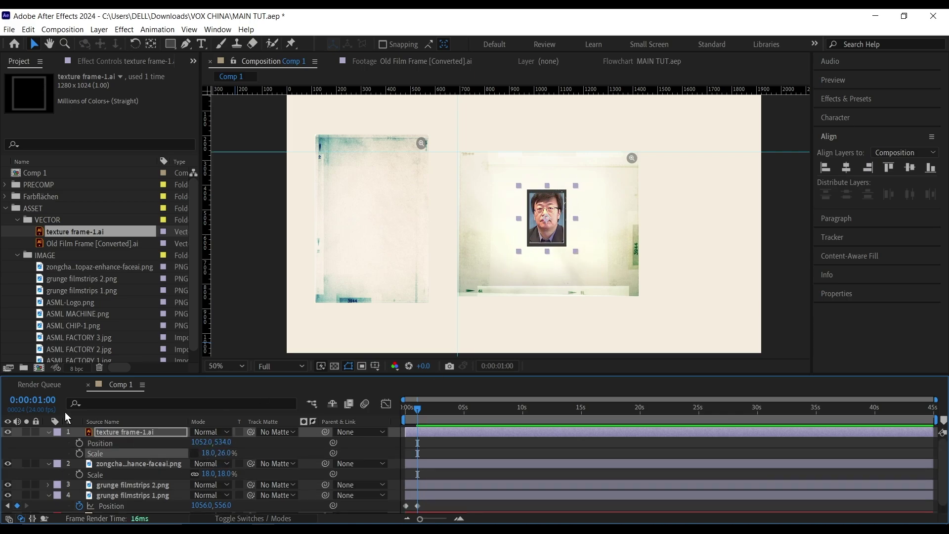
- Keyframe texture frame-1.ai's Position at 0:00:01:15, and at 0:00:00:09 set its X position to 855
{"action": "left_click_drag", "start_coordinate": [418, 411], "coordinate": [425, 407]}
{"action": "left_click", "coordinate": [118, 434]}
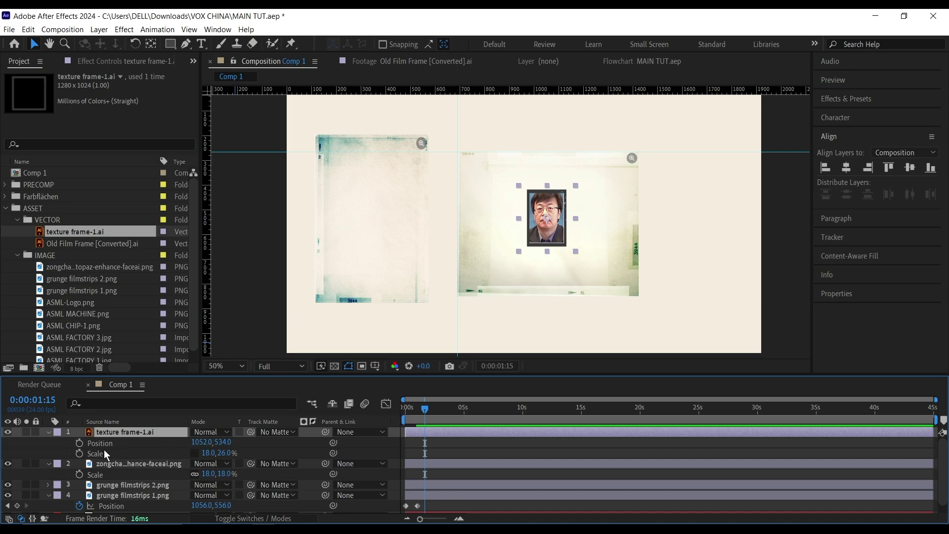
{"action": "left_click", "coordinate": [79, 443]}
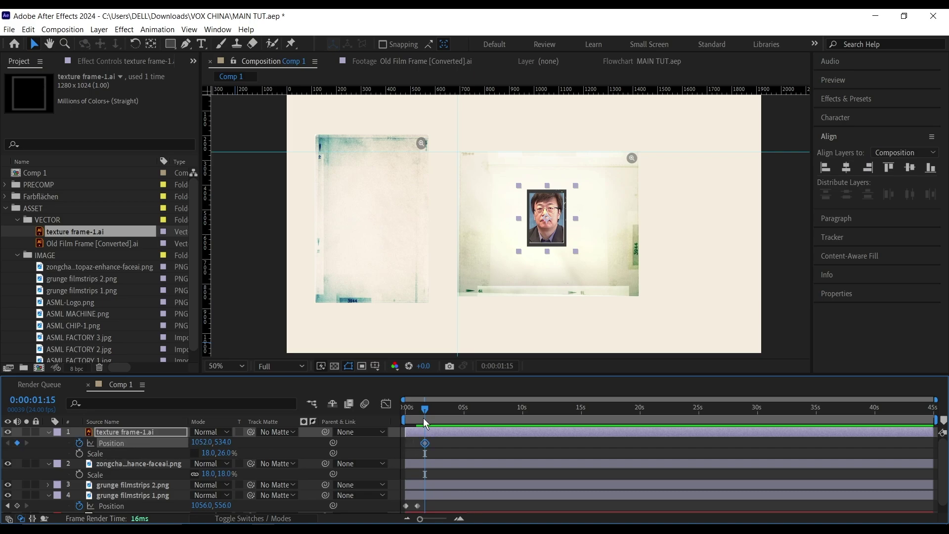
{"action": "left_click_drag", "start_coordinate": [424, 408], "coordinate": [411, 419]}
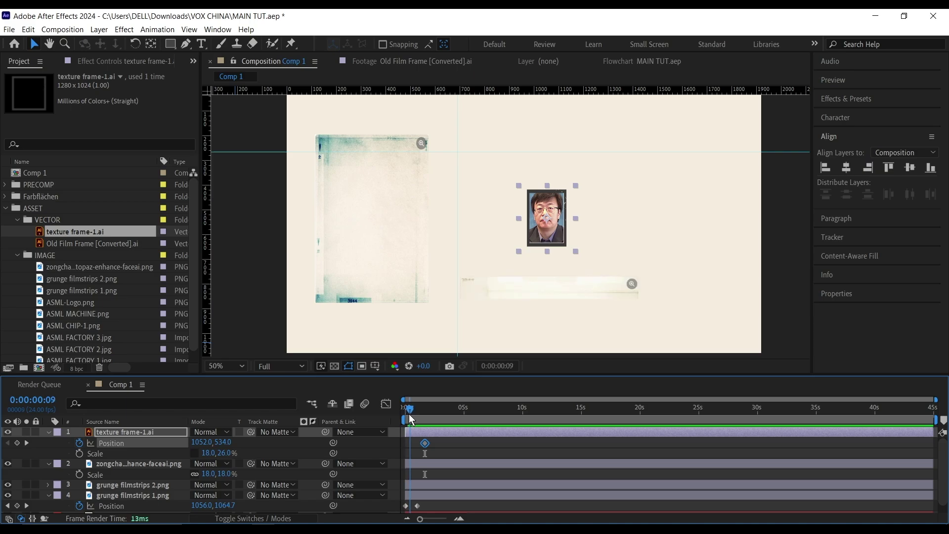
{"action": "left_click_drag", "start_coordinate": [202, 445], "coordinate": [99, 464]}
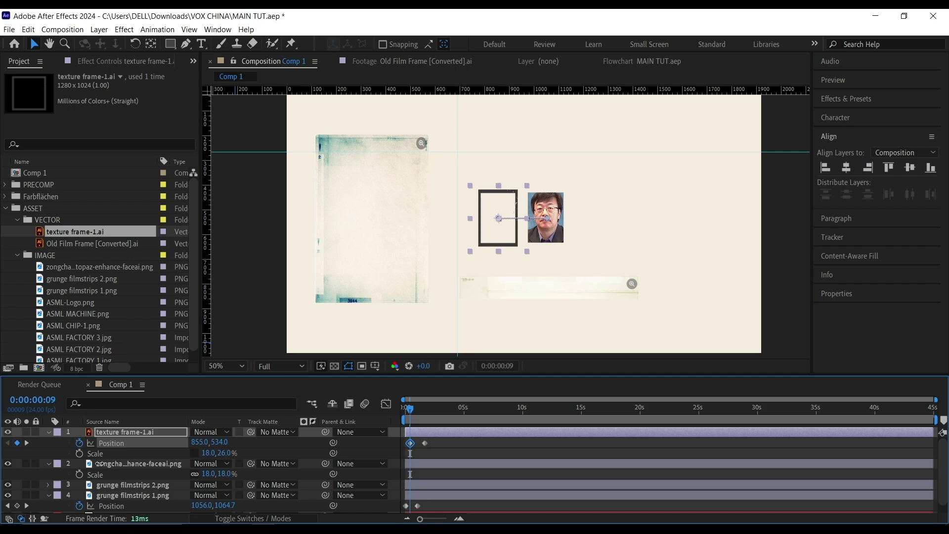
- At the 0:00:01:15 keyframe, move the vertical guide to the portrait's left edge and the horizontal guide to its top edge
{"action": "left_click", "coordinate": [26, 442]}
{"action": "scroll", "coordinate": [560, 254], "scroll_direction": "up", "scroll_amount": 2}
{"action": "scroll", "coordinate": [559, 254], "scroll_direction": "up", "scroll_amount": 1}
{"action": "left_click_drag", "start_coordinate": [406, 197], "coordinate": [547, 200]}
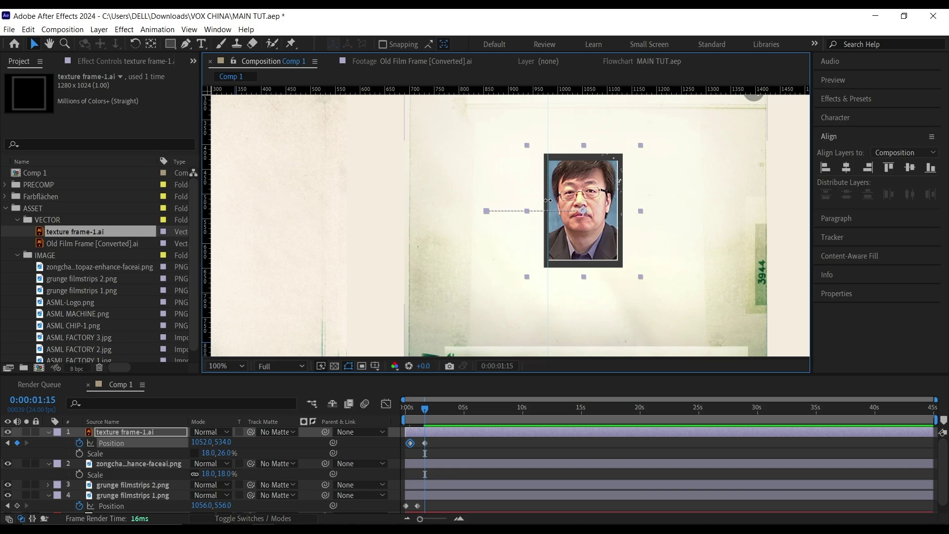
{"action": "left_click_drag", "start_coordinate": [608, 189], "coordinate": [609, 227]}
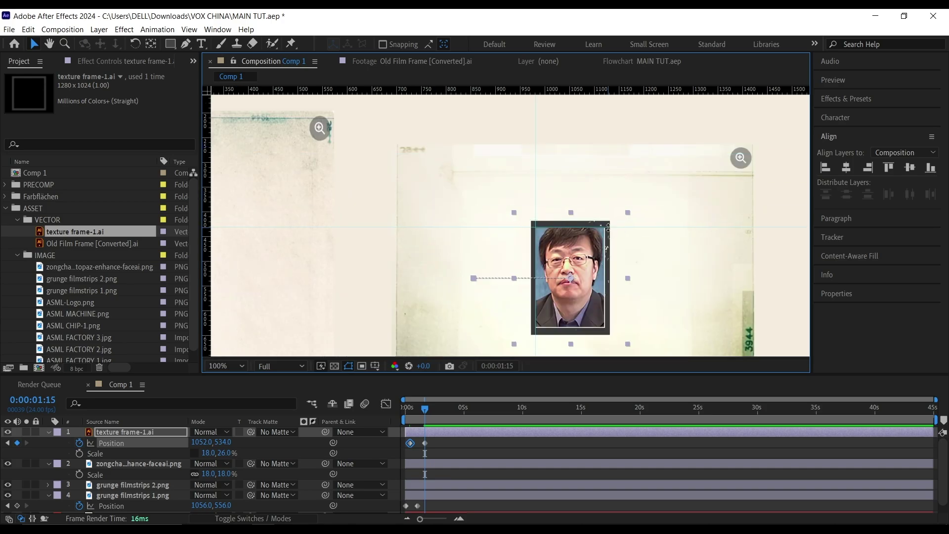
- Draw a rectangular mask around the whole portrait and keyframe its Mask Path at 0:00:01:15
{"action": "left_click", "coordinate": [168, 42]}
{"action": "left_click", "coordinate": [225, 44]}
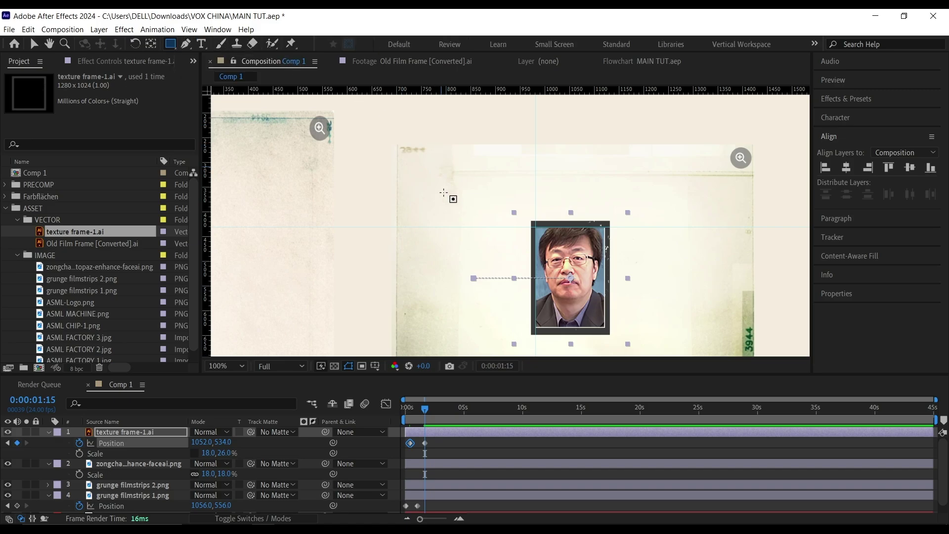
{"action": "left_click", "coordinate": [105, 463]}
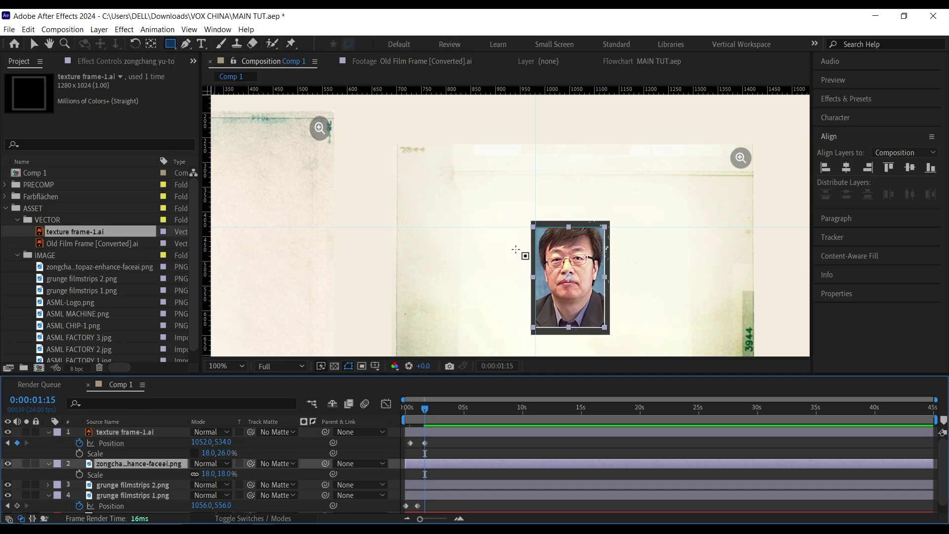
{"action": "left_click_drag", "start_coordinate": [534, 226], "coordinate": [606, 327]}
{"action": "left_click", "coordinate": [71, 485]}
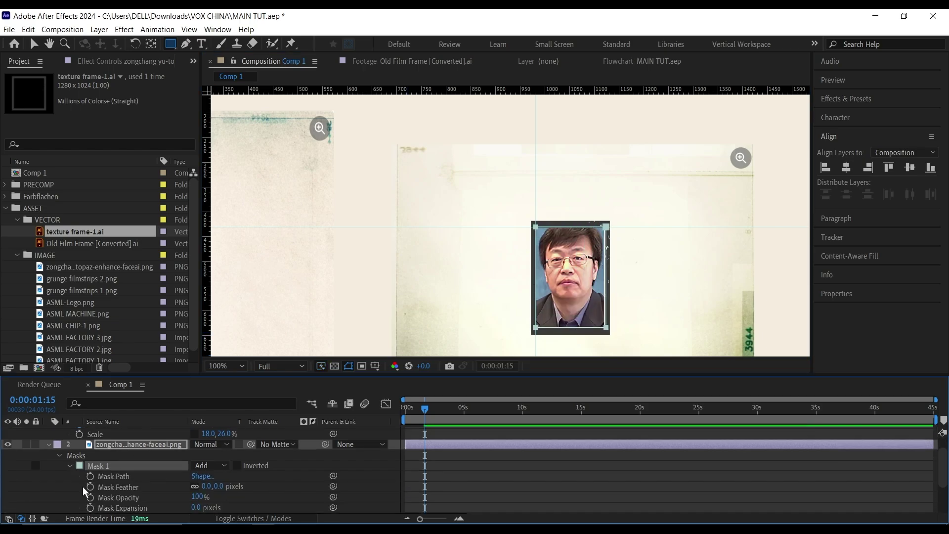
{"action": "left_click", "coordinate": [117, 478]}
{"action": "left_click", "coordinate": [91, 477]}
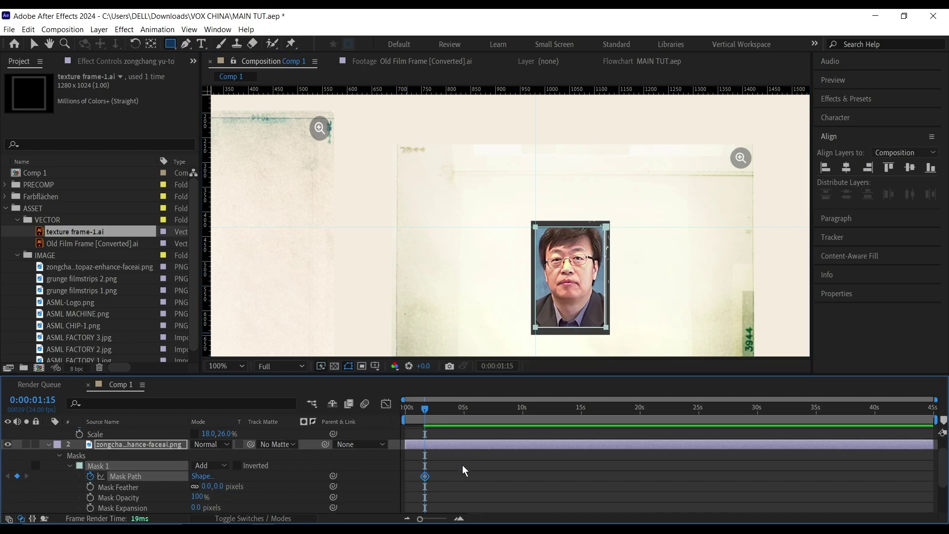
- At 0:00:00:09, move the portrait's mask straight left into the texture frame's opening, and preview the reveal from the start
{"action": "scroll", "coordinate": [429, 456], "scroll_direction": "up", "scroll_amount": 1}
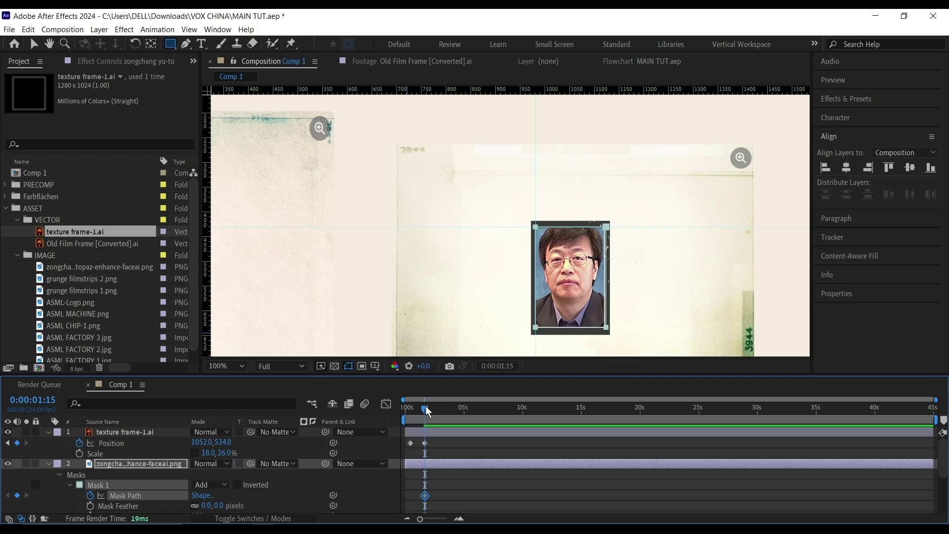
{"action": "left_click_drag", "start_coordinate": [428, 414], "coordinate": [417, 414]}
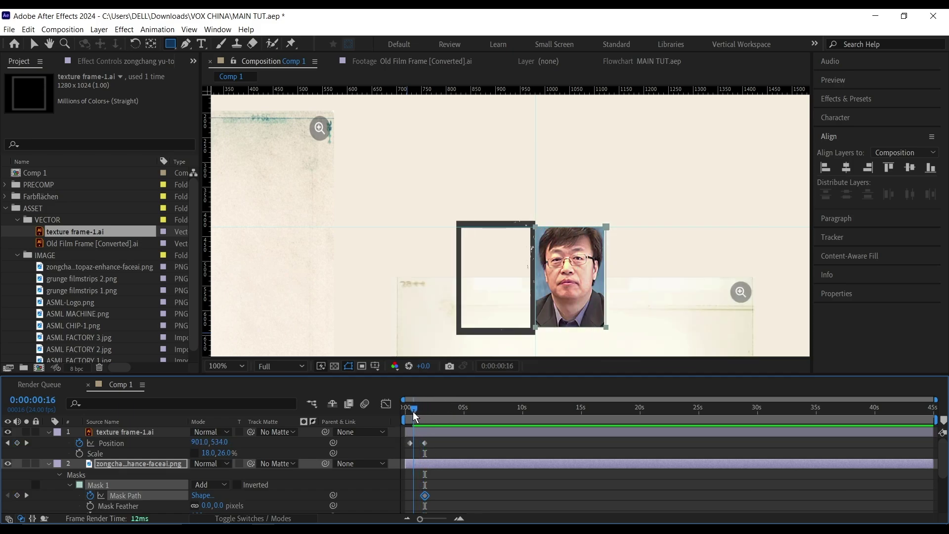
{"action": "left_click", "coordinate": [8, 443]}
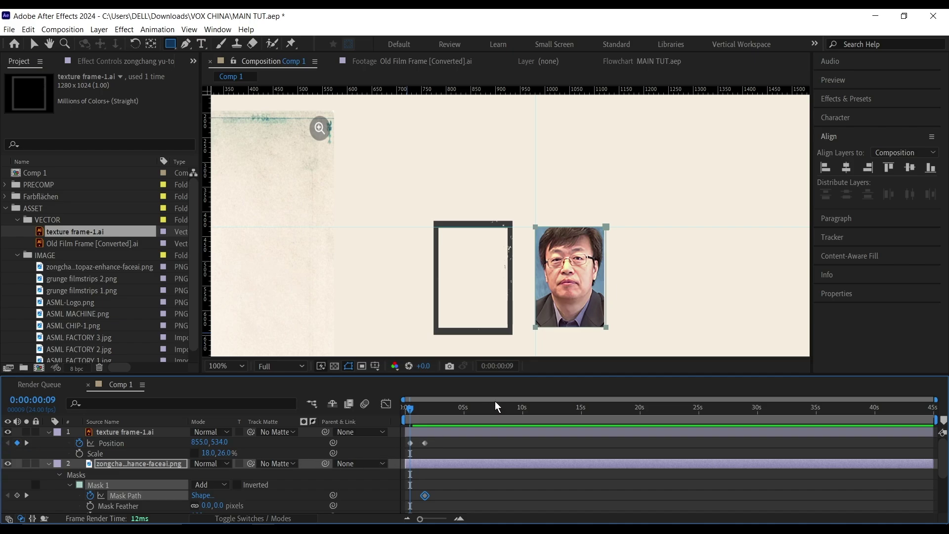
{"action": "left_click", "coordinate": [33, 44]}
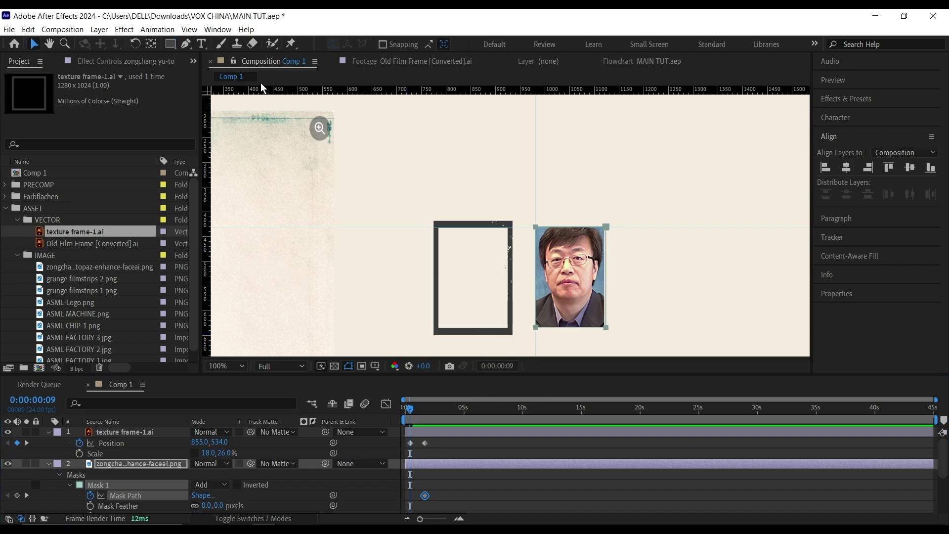
{"action": "left_click_drag", "start_coordinate": [535, 327], "coordinate": [439, 328]}
{"action": "left_click_drag", "start_coordinate": [410, 412], "coordinate": [400, 415]}
{"action": "key", "text": "space"}
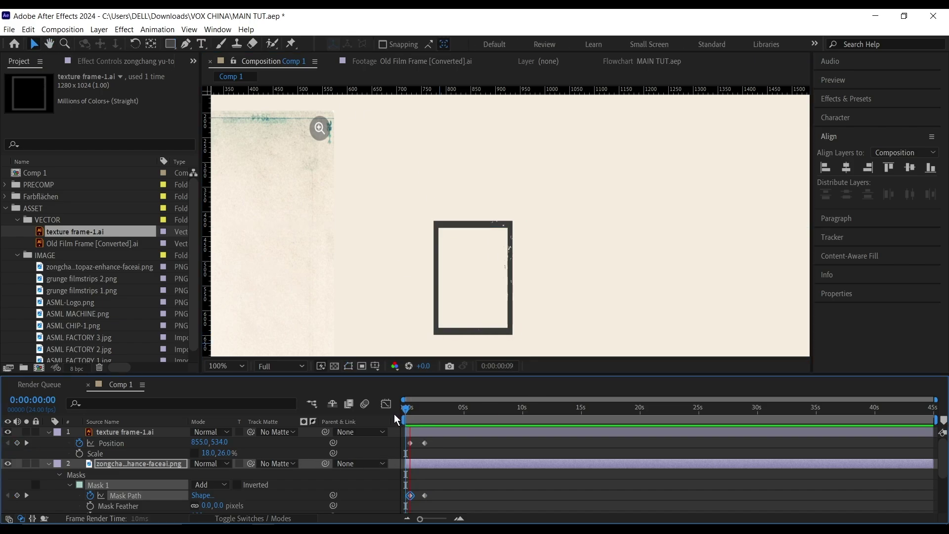
{"action": "key", "text": "space"}
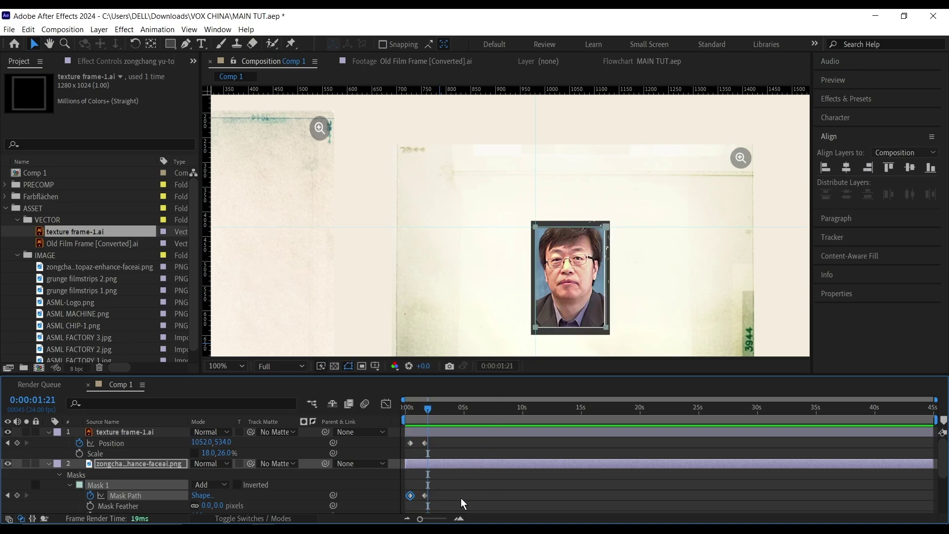
- Apply Easy Ease to the texture frame's Position keyframes and the portrait's Mask Path keyframes
{"action": "left_click_drag", "start_coordinate": [465, 505], "coordinate": [398, 486]}
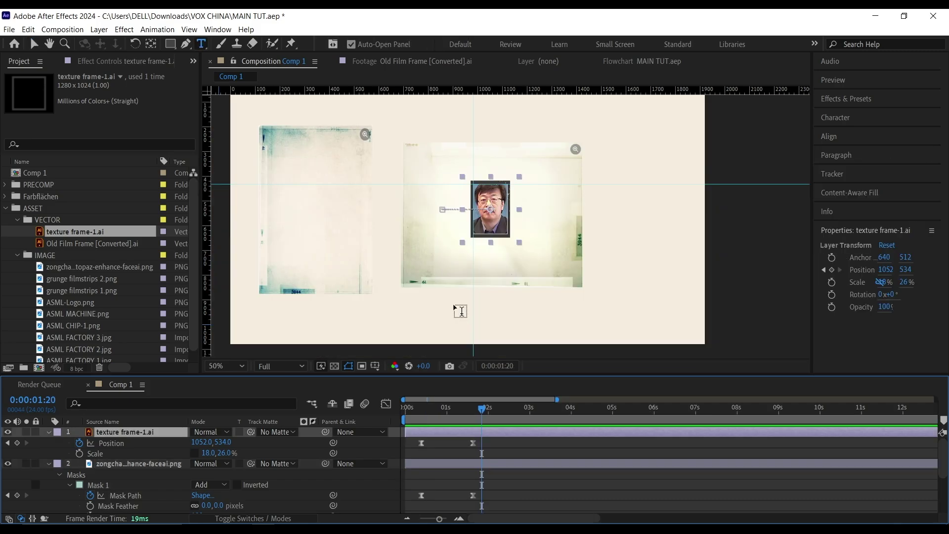
- Draw a thin horizontal rectangle just below the framed portrait, slightly wider than the frame, filled with the dark grey sampled from the frame
{"action": "key", "text": "period"}
{"action": "key", "text": "period"}
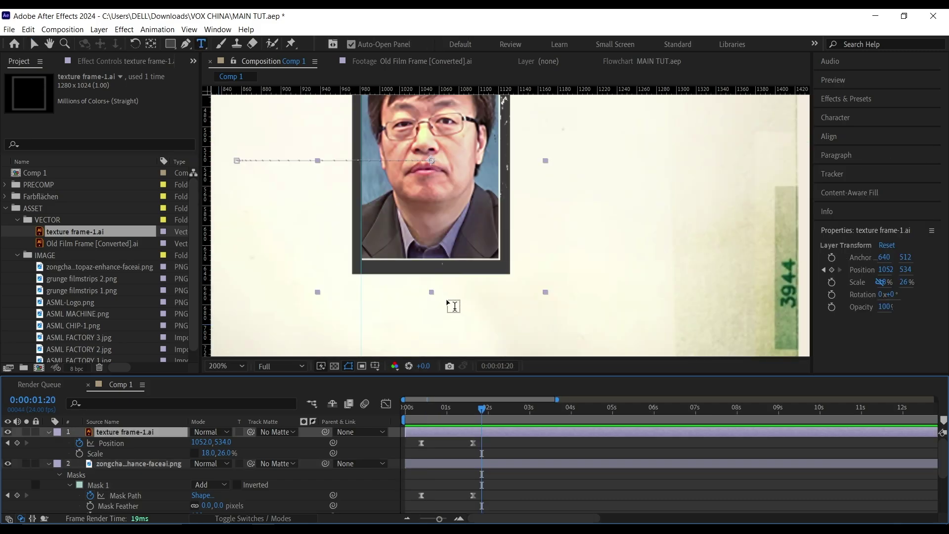
{"action": "left_click", "coordinate": [170, 44]}
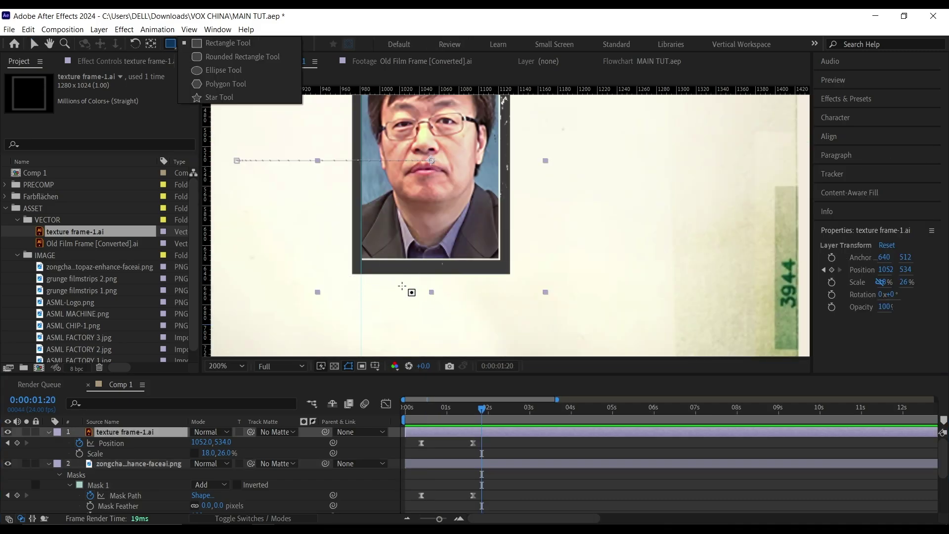
{"action": "left_click", "coordinate": [220, 43]}
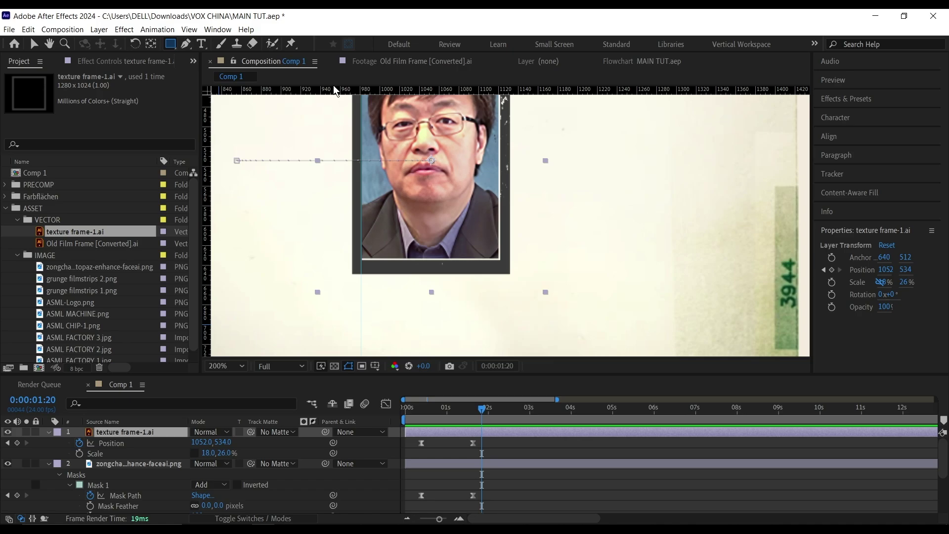
{"action": "left_click", "coordinate": [308, 454]}
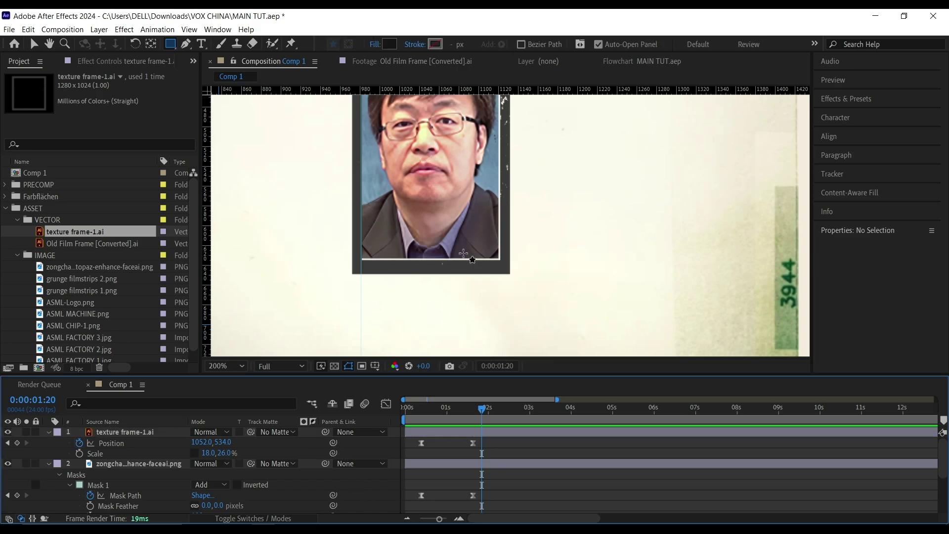
{"action": "left_click", "coordinate": [394, 46]}
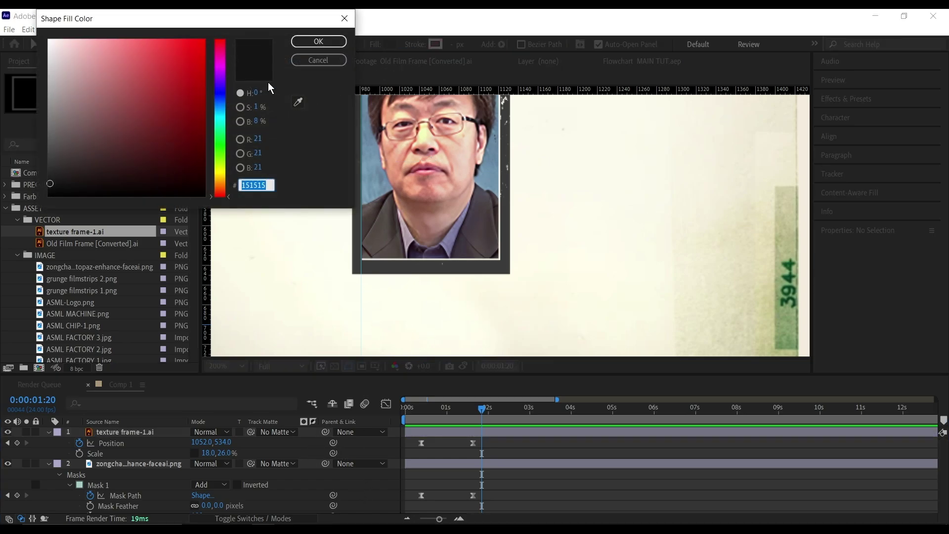
{"action": "left_click", "coordinate": [298, 102]}
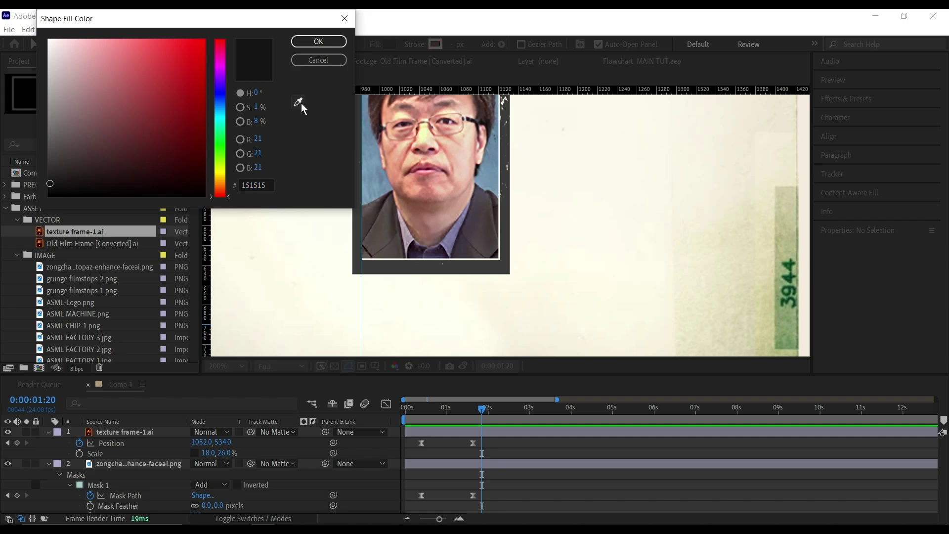
{"action": "left_click", "coordinate": [421, 272]}
{"action": "left_click", "coordinate": [318, 41]}
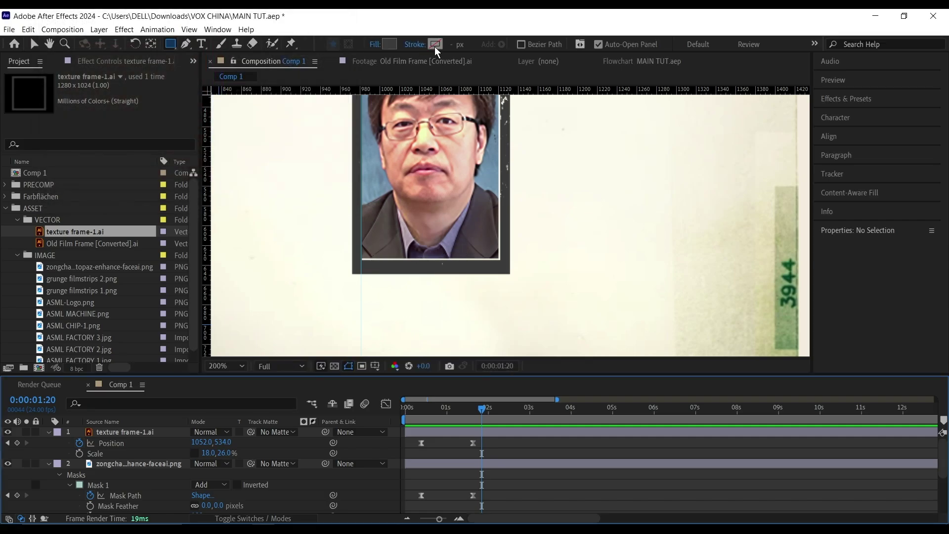
{"action": "left_click_drag", "start_coordinate": [326, 288], "coordinate": [534, 315]}
{"action": "left_click", "coordinate": [345, 335]}
- Add the pictured person's name as text on the dark bar and set its font size to 21 px
{"action": "key", "text": "ctrl+t"}
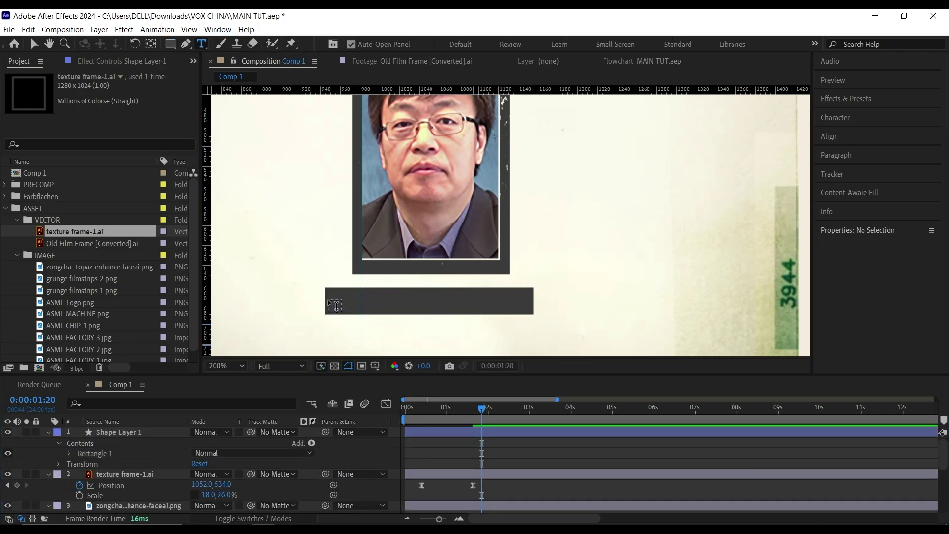
{"action": "left_click", "coordinate": [329, 306]}
{"action": "key", "text": "super+v"}
{"action": "left_click", "coordinate": [859, 370]}
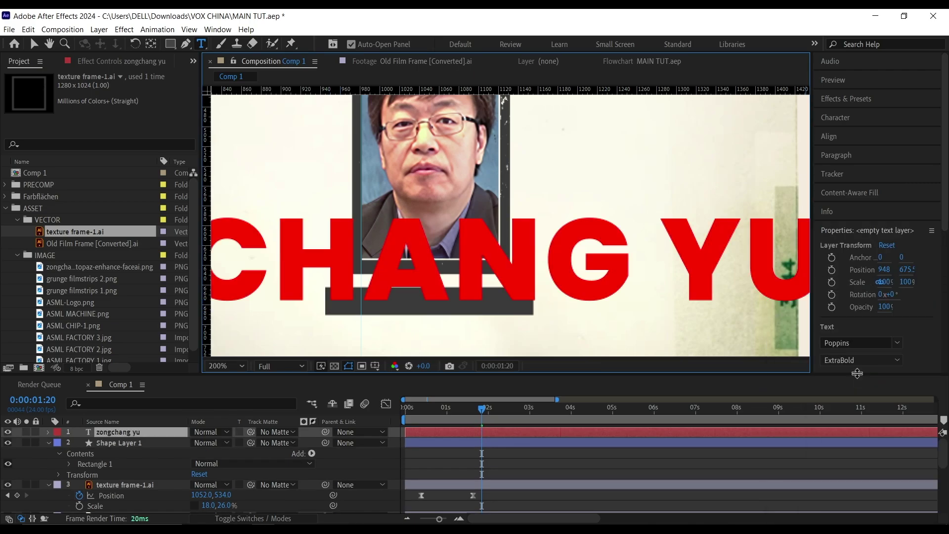
{"action": "key", "text": "ctrl+a"}
{"action": "left_click", "coordinate": [835, 118]}
{"action": "left_click_drag", "start_coordinate": [842, 170], "coordinate": [807, 178]}
- Change the name text's colour to white
{"action": "left_click", "coordinate": [919, 140]}
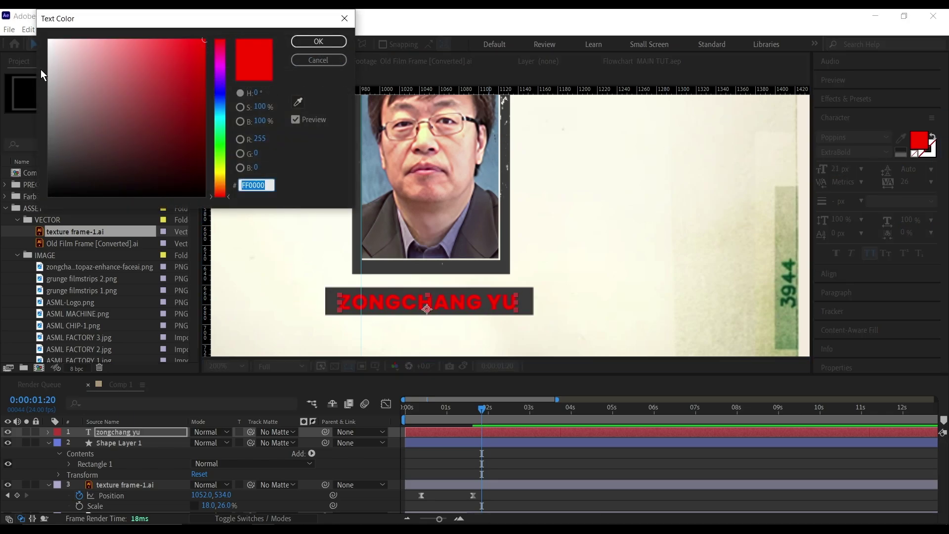
{"action": "left_click", "coordinate": [49, 40]}
{"action": "left_click", "coordinate": [319, 41]}
- Pre-compose the name text and the dark rectangle layer together with the default composition name
{"action": "left_click", "coordinate": [165, 443]}
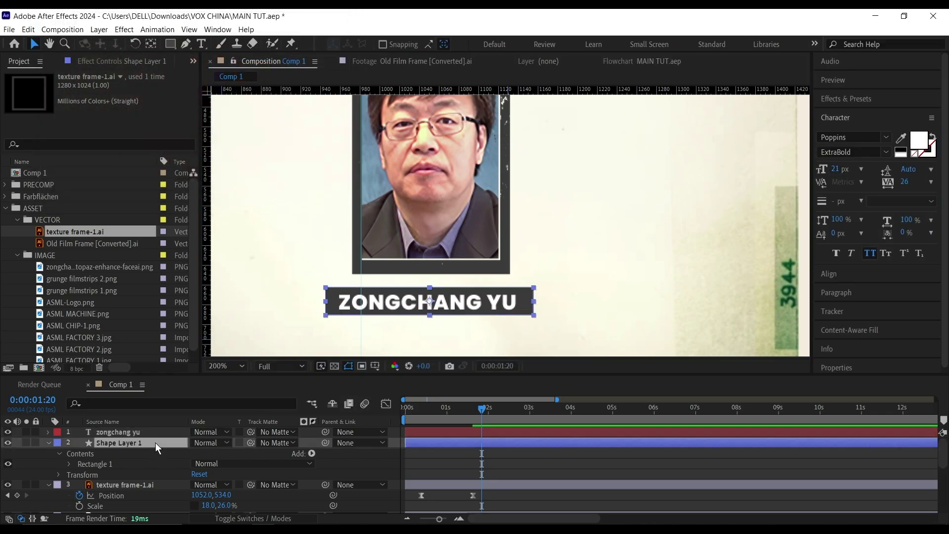
{"action": "right_click", "coordinate": [157, 441]}
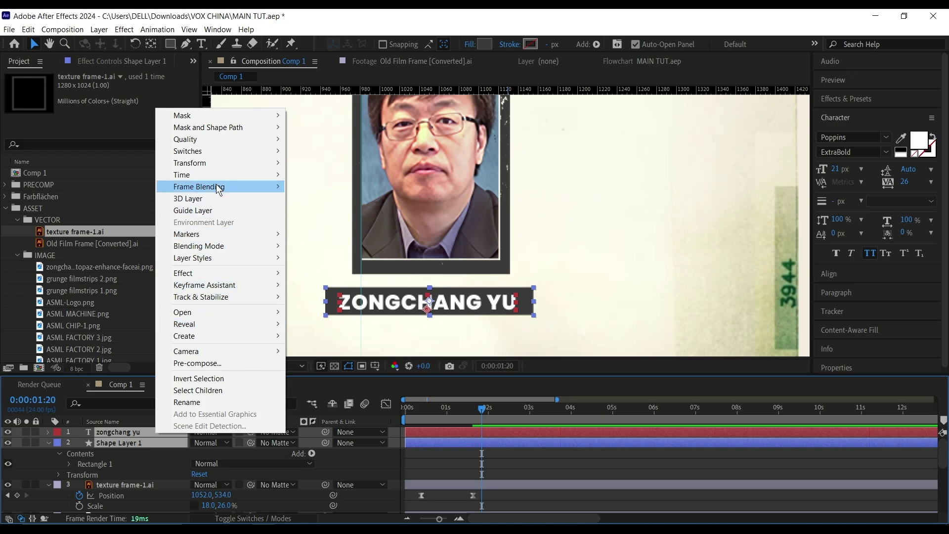
{"action": "left_click", "coordinate": [198, 363]}
{"action": "key", "text": "Return"}
- Draw a rectangular mask slightly larger than the name bar on its pre-comp and keyframe the Mask Path at 0:00:01:20
{"action": "left_click", "coordinate": [115, 432]}
{"action": "left_click", "coordinate": [169, 43]}
{"action": "left_click_drag", "start_coordinate": [319, 283], "coordinate": [537, 322]}
{"action": "left_click", "coordinate": [69, 454]}
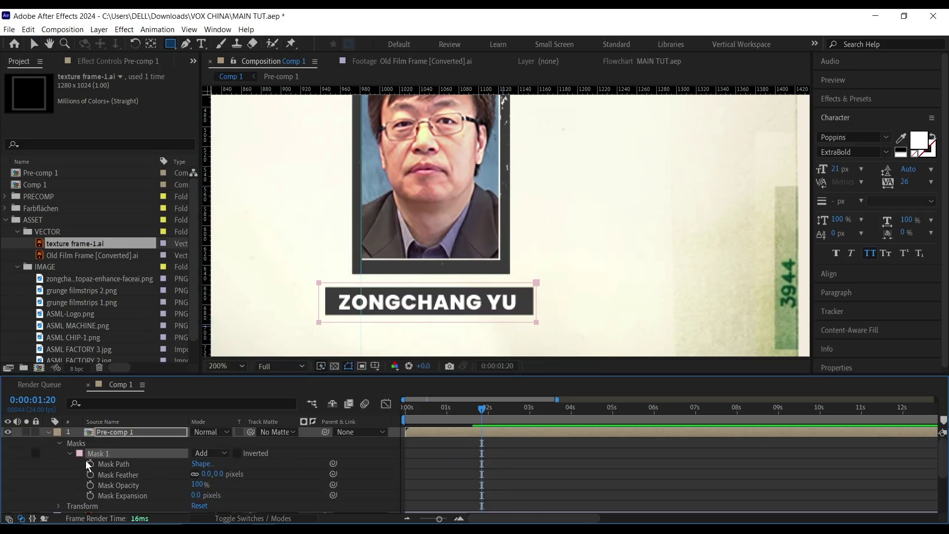
{"action": "left_click", "coordinate": [90, 464]}
{"action": "key", "text": "v"}
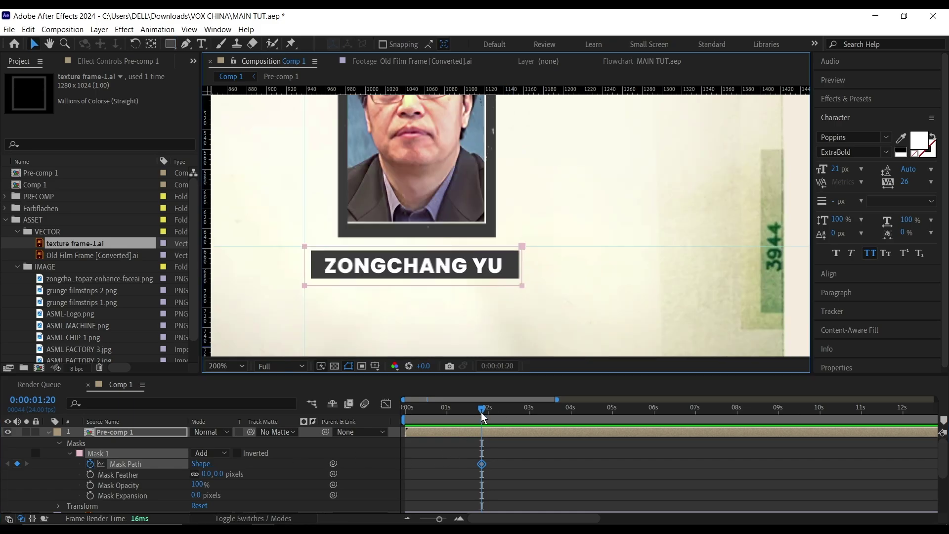
- At an earlier time, collapse the name bar's mask to its left edge for a wipe-on reveal and preview it
{"action": "left_click_drag", "start_coordinate": [482, 408], "coordinate": [445, 409]}
{"action": "key", "text": "space"}
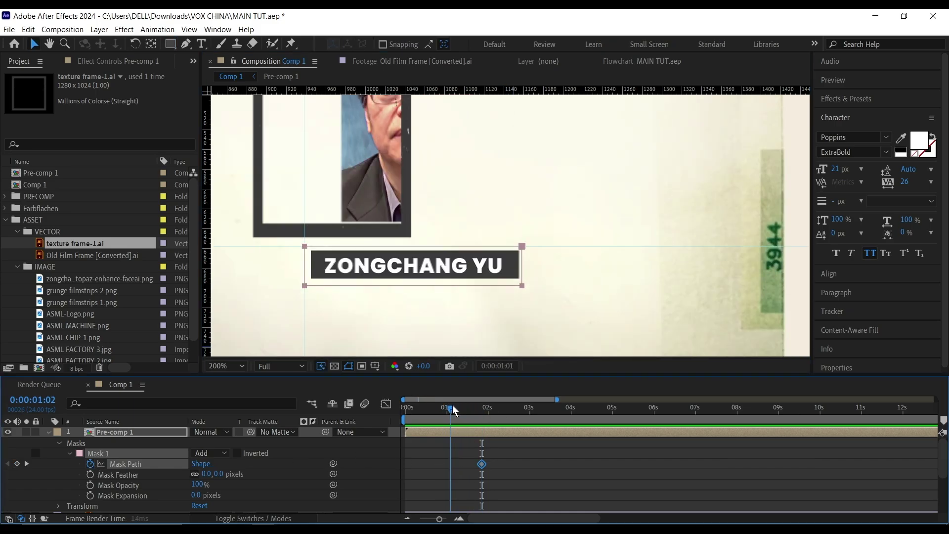
{"action": "left_click_drag", "start_coordinate": [522, 246], "coordinate": [314, 247]}
{"action": "key", "text": "space"}
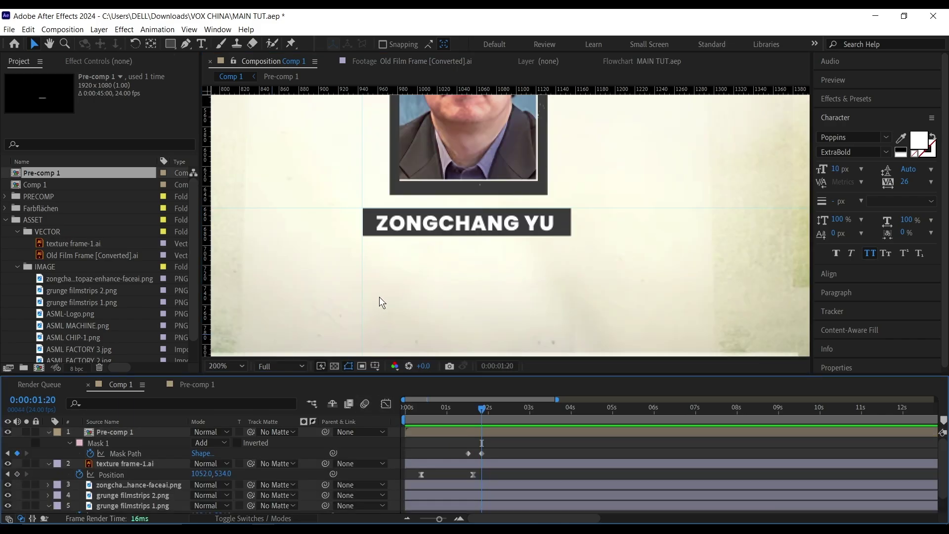
- Add the text "PRODUCT ENGINEERING MANAGER" and centre it just below the name bar
{"action": "left_click", "coordinate": [201, 47]}
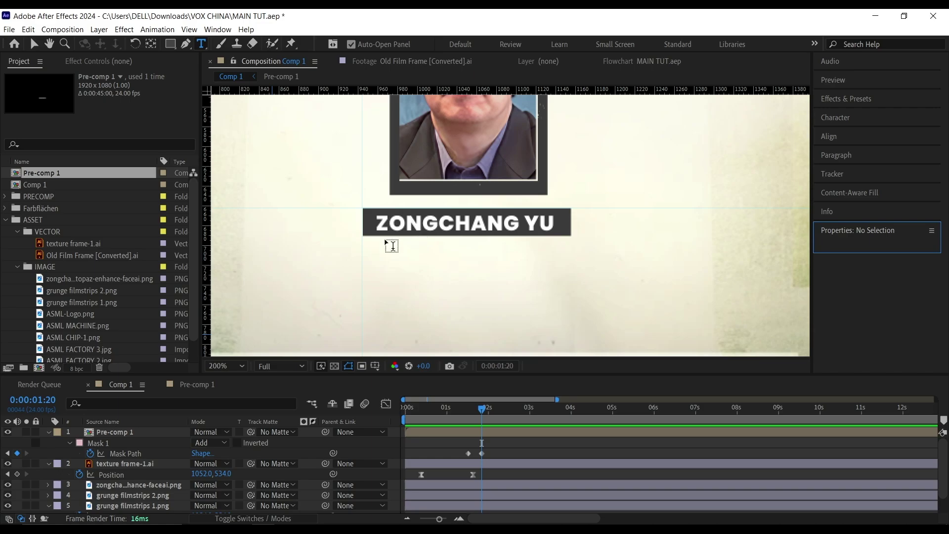
{"action": "left_click", "coordinate": [365, 250]}
{"action": "key", "text": "super+v"}
{"action": "left_click", "coordinate": [808, 334]}
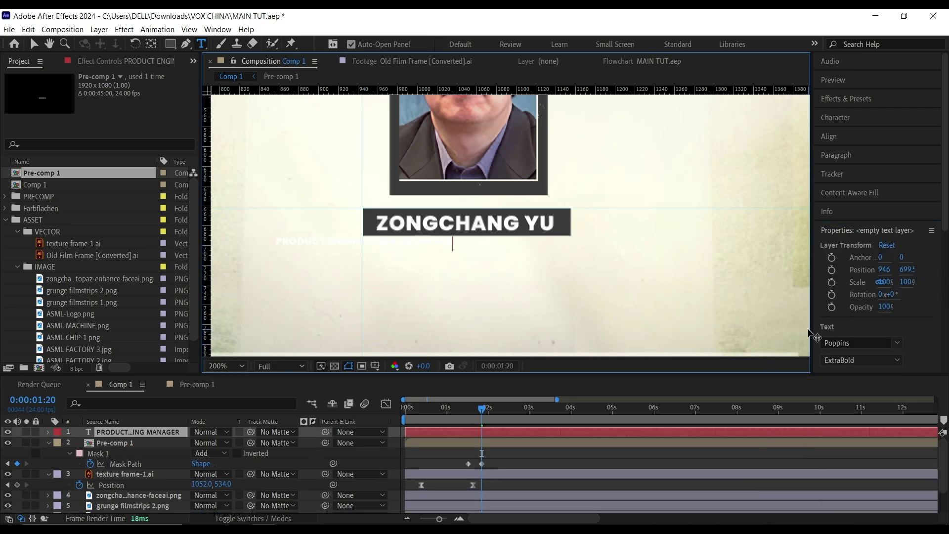
{"action": "key", "text": "Escape"}
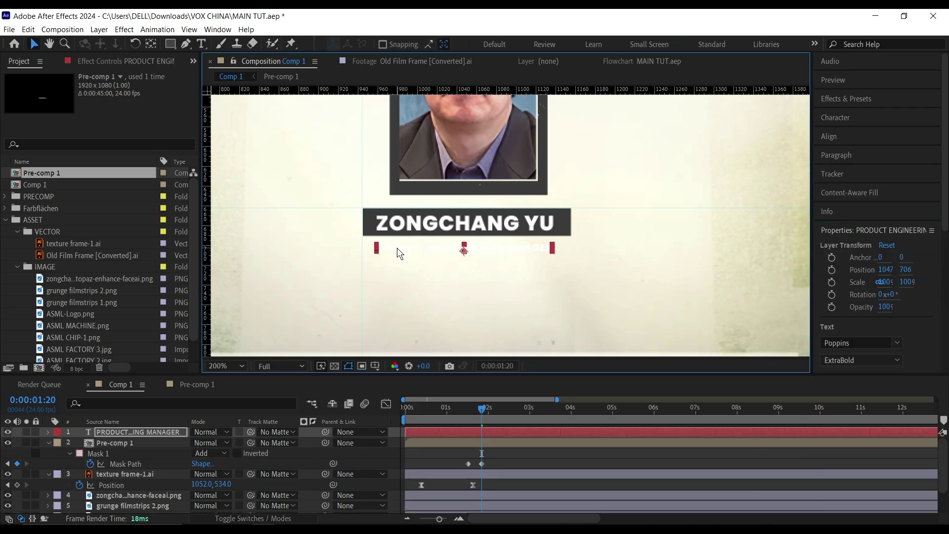
- Change the job title text's colour to the dark grey 3A3A3A sampled from the portrait frame
{"action": "left_click", "coordinate": [840, 119]}
{"action": "left_click", "coordinate": [918, 145]}
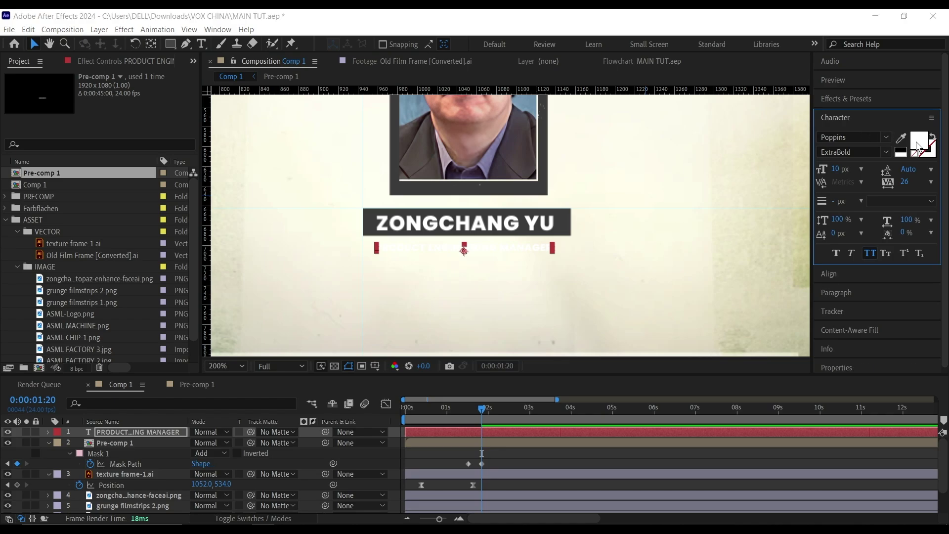
{"action": "left_click", "coordinate": [297, 101]}
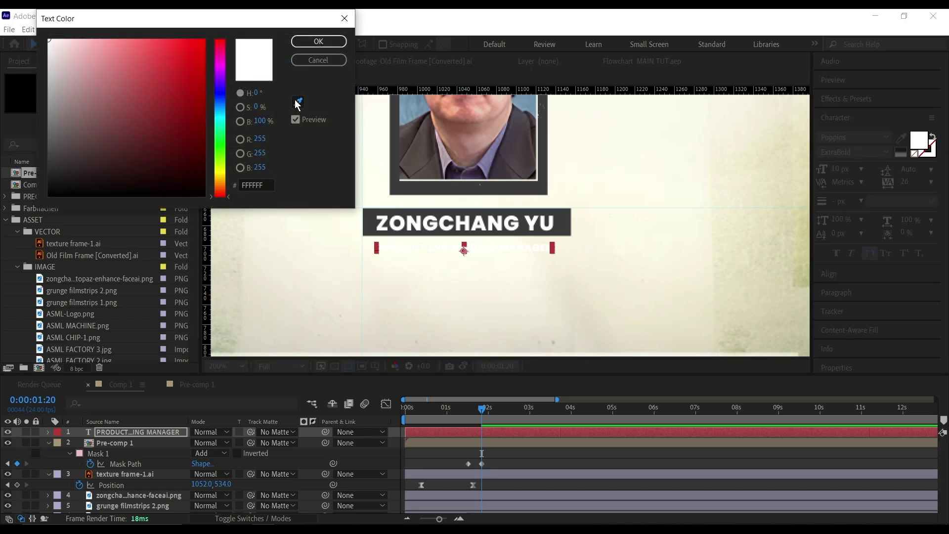
{"action": "left_click", "coordinate": [465, 182]}
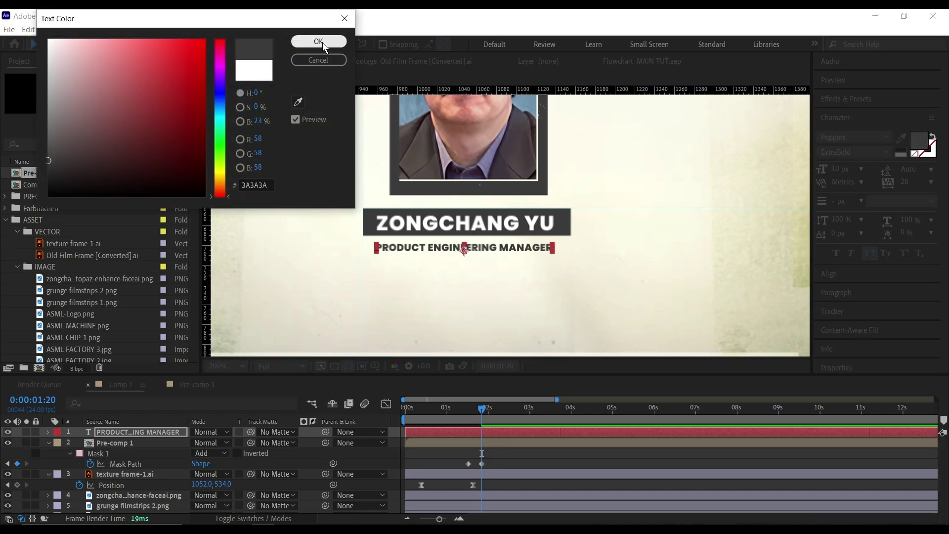
{"action": "key", "text": "Return"}
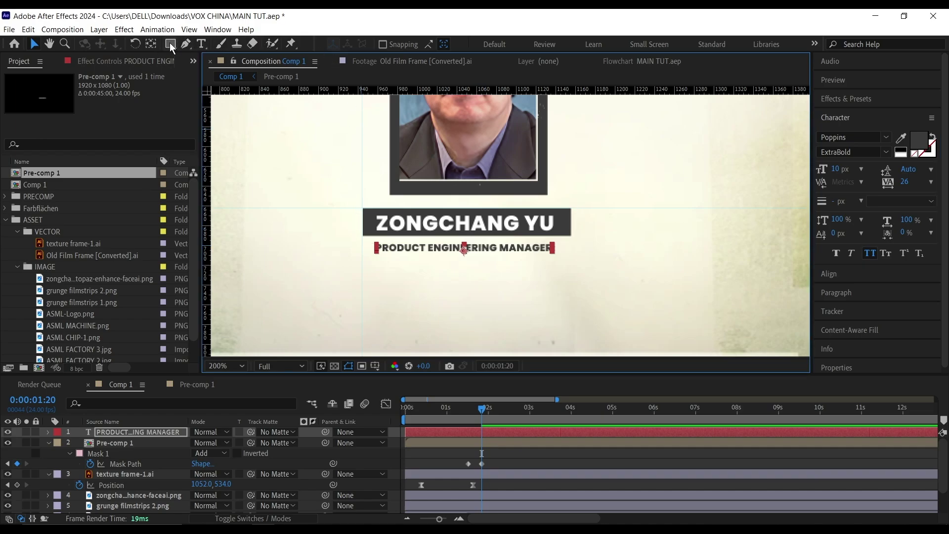
- Draw a rectangular mask closely around the job title text and keyframe its Mask Path at 0:00:01:20
{"action": "left_click", "coordinate": [169, 44]}
{"action": "left_click_drag", "start_coordinate": [368, 240], "coordinate": [561, 258]}
{"action": "key", "text": "v"}
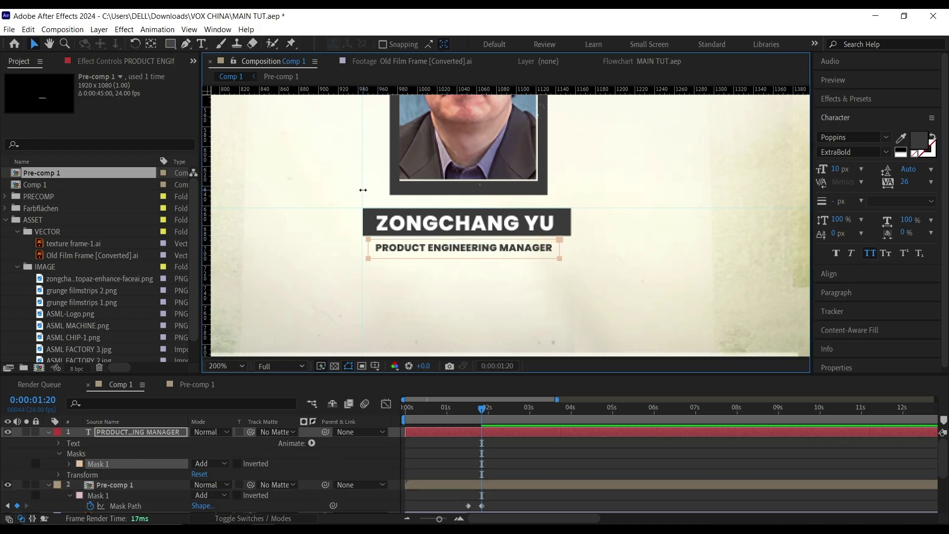
{"action": "left_click", "coordinate": [144, 433]}
{"action": "key", "text": "u"}
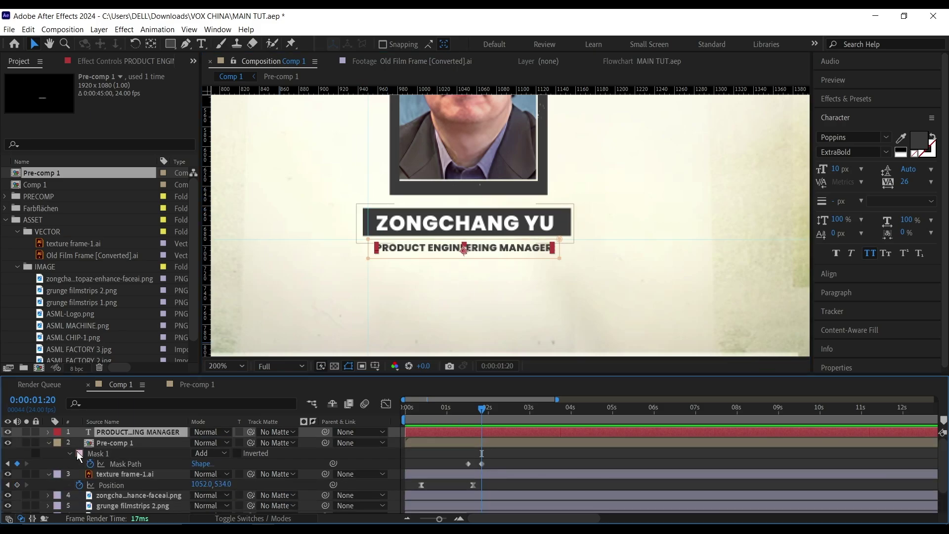
{"action": "left_click", "coordinate": [69, 454]}
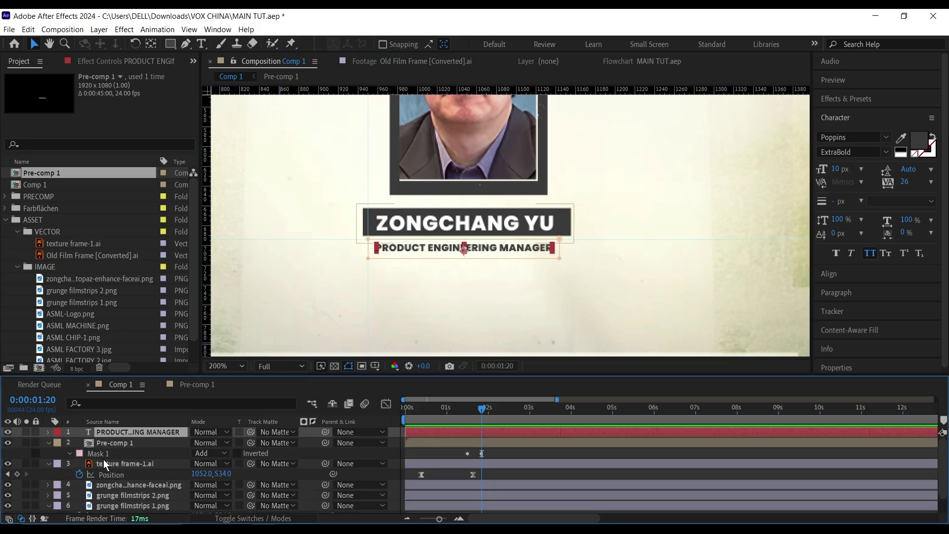
{"action": "key", "text": "m"}
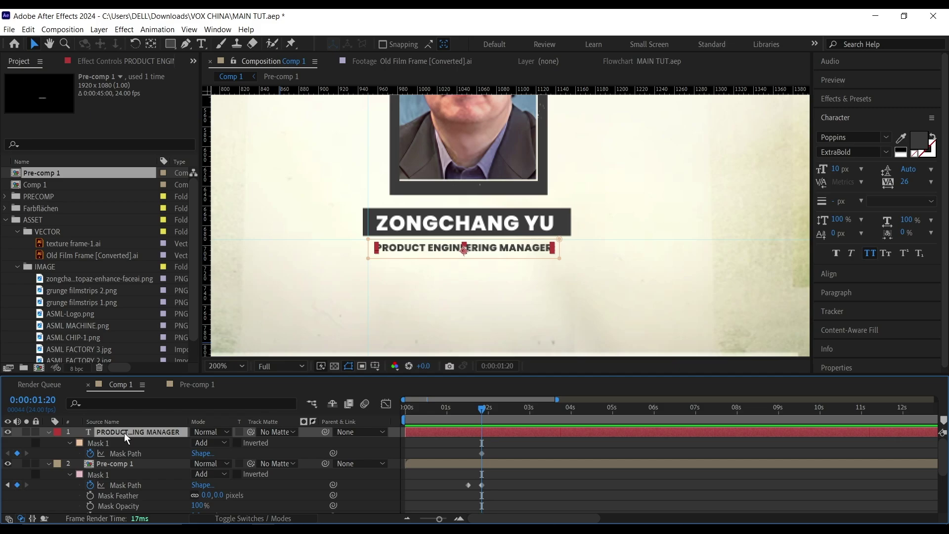
- Keyframe the job title's Position at 0:00:01:20, and at 0:00:01:14 raise it behind the name bar with Y at 687
{"action": "key", "text": "shift+p"}
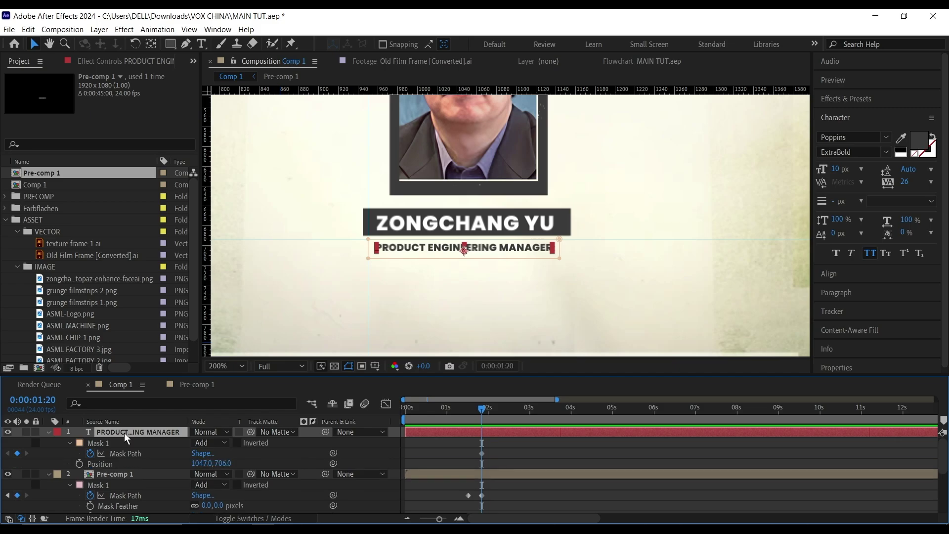
{"action": "left_click", "coordinate": [81, 464]}
{"action": "left_click_drag", "start_coordinate": [483, 409], "coordinate": [472, 413]}
{"action": "left_click_drag", "start_coordinate": [223, 463], "coordinate": [208, 465]}
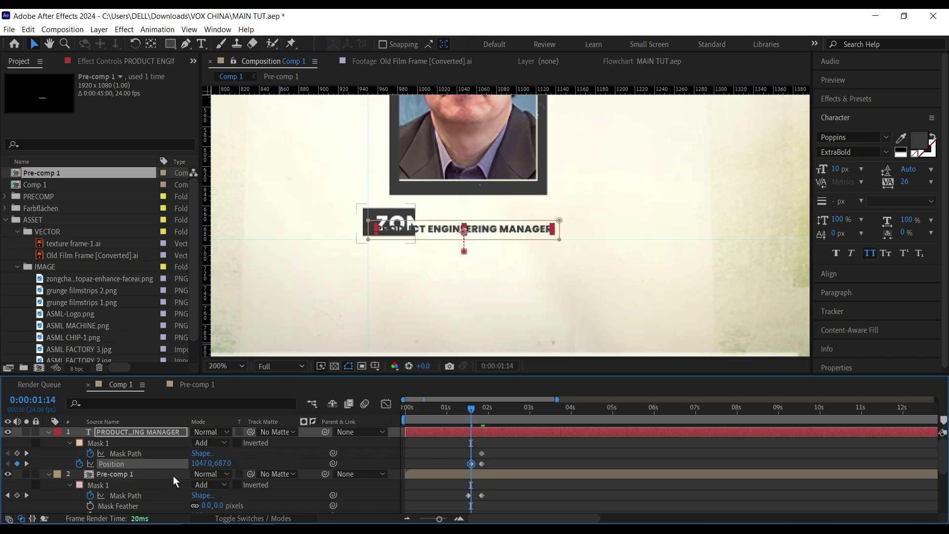
- At 0:00:01:14, shift the job title's mask back down below the name bar and preview the slide-in
{"action": "left_click", "coordinate": [138, 452]}
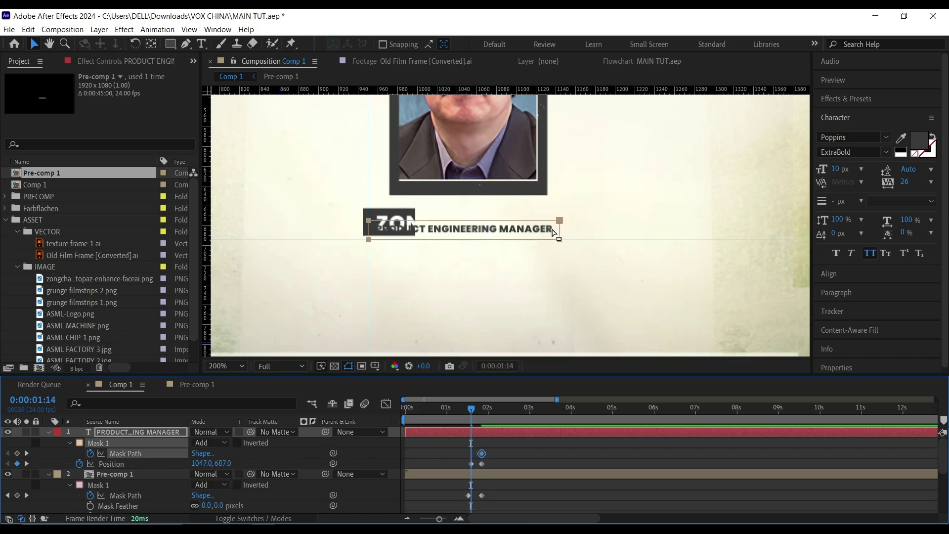
{"action": "left_click_drag", "start_coordinate": [559, 240], "coordinate": [558, 261]}
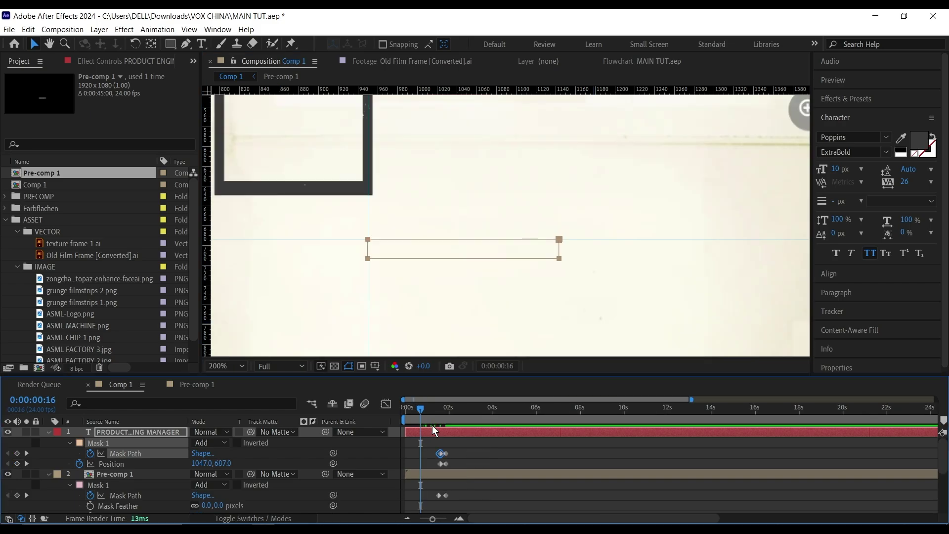
{"action": "key", "text": "space"}
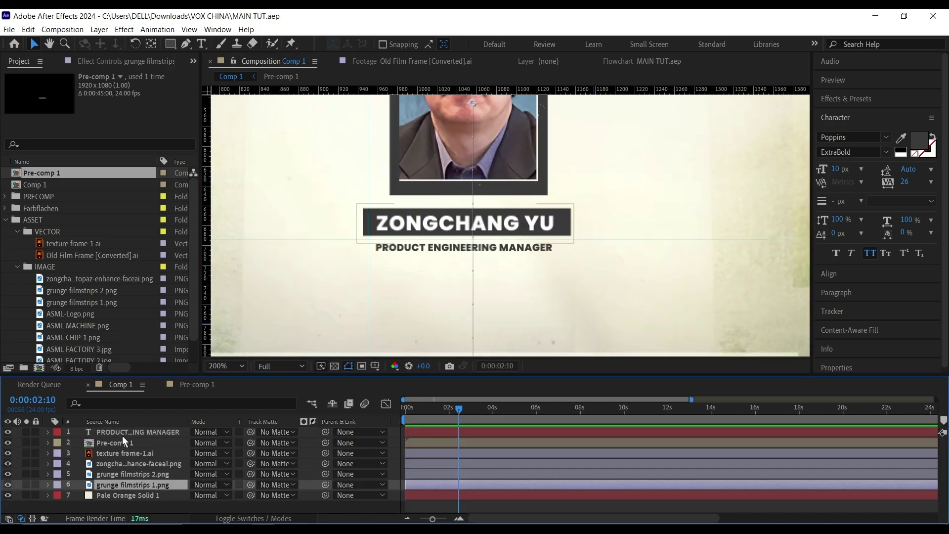
- Pre-compose all layers above Pale Orange Solid 1 as Pre-comp 2, moving all attributes into the new composition
{"action": "left_click", "coordinate": [122, 433], "text": "shift"}
{"action": "right_click", "coordinate": [127, 435]}
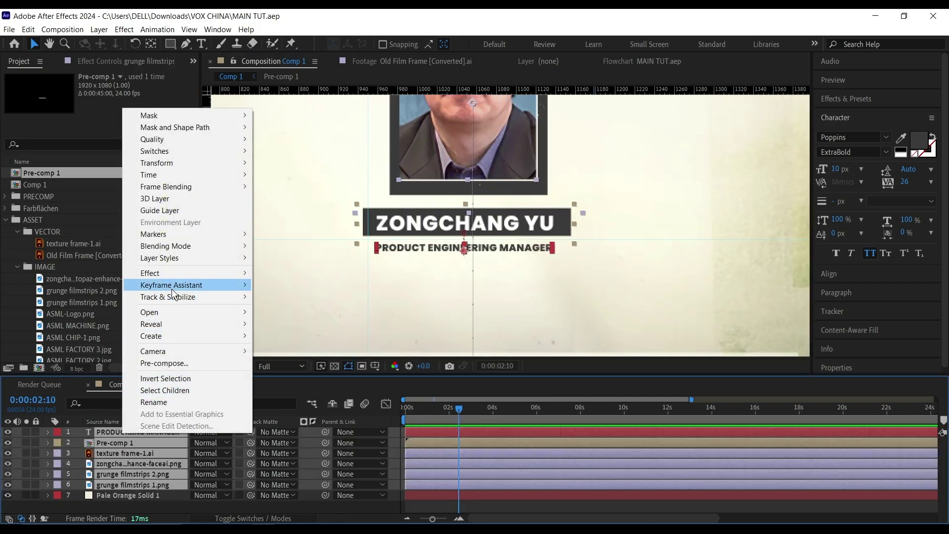
{"action": "left_click", "coordinate": [165, 363]}
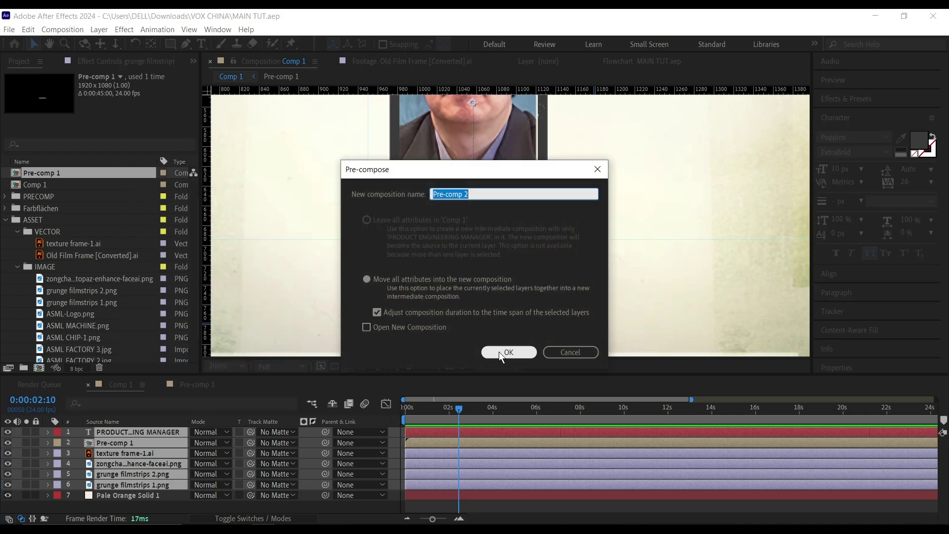
{"action": "left_click", "coordinate": [508, 353]}
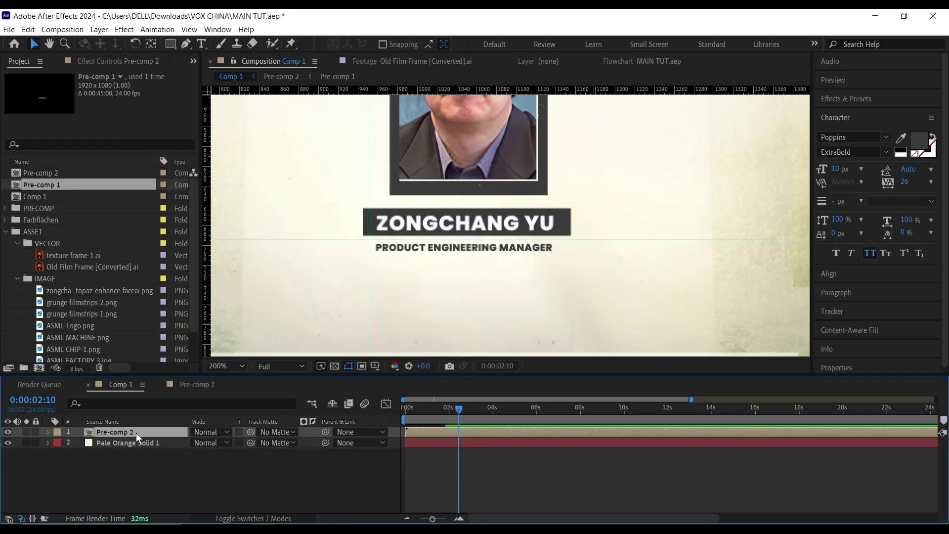
- Hide Pre-comp 2 and place Old Film Frame [Converted].ai and ASML-Logo.png at the centre of Comp 1
{"action": "left_click", "coordinate": [8, 432]}
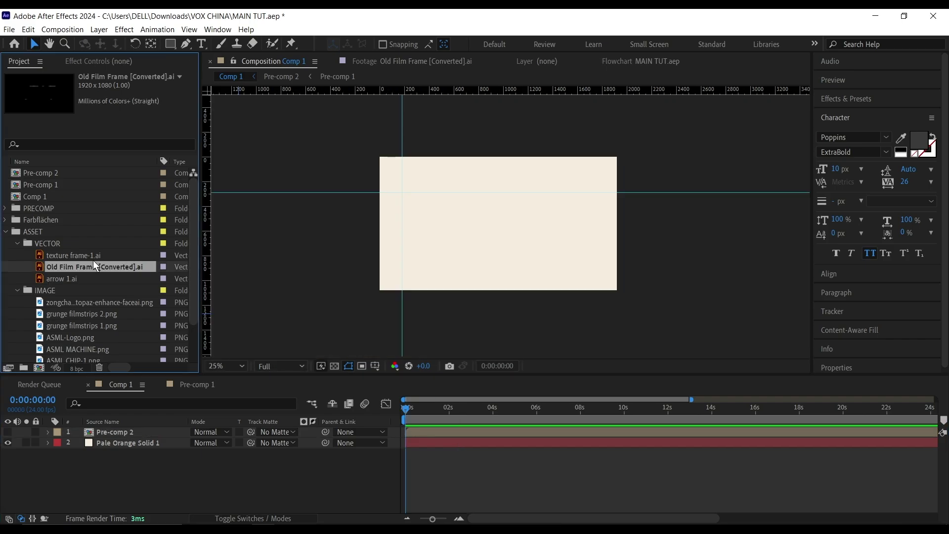
{"action": "left_click_drag", "start_coordinate": [94, 266], "coordinate": [499, 224]}
{"action": "left_click_drag", "start_coordinate": [96, 336], "coordinate": [498, 228]}
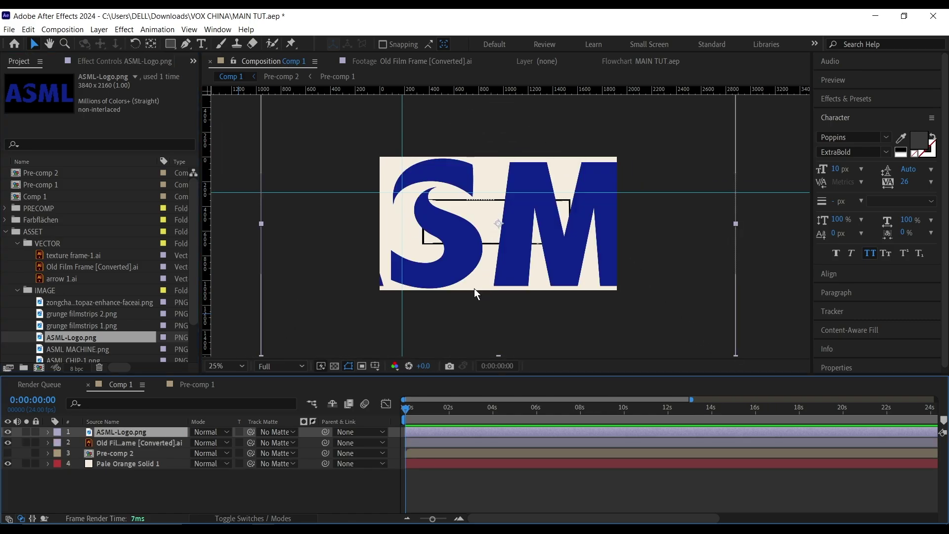
- Scale the ASML logo to fit inside the film frame and keyframe its Position from below at 0:00:00:07 to the frame's centre at 0:00:01:02
{"action": "key", "text": "s"}
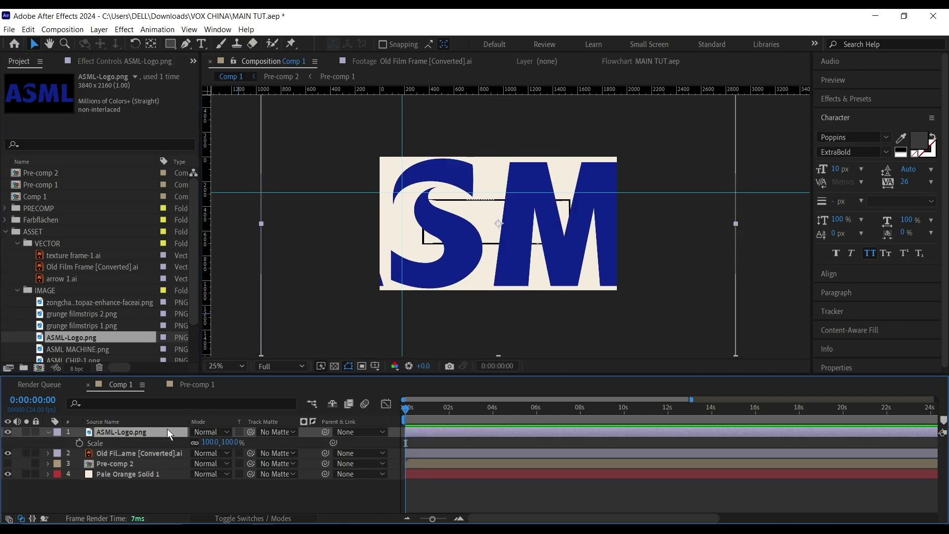
{"action": "left_click_drag", "start_coordinate": [213, 442], "coordinate": [197, 432]}
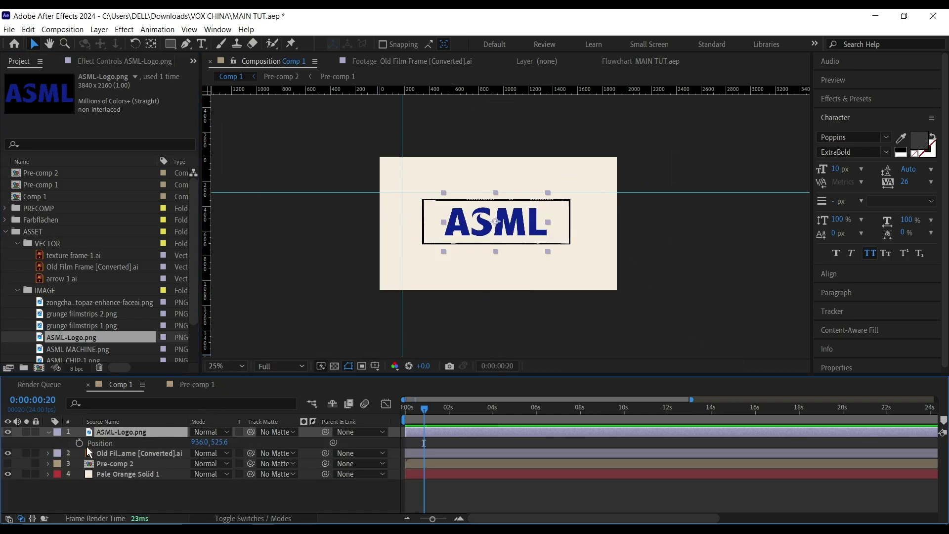
{"action": "left_click_drag", "start_coordinate": [434, 410], "coordinate": [410, 411]}
{"action": "left_click", "coordinate": [78, 443]}
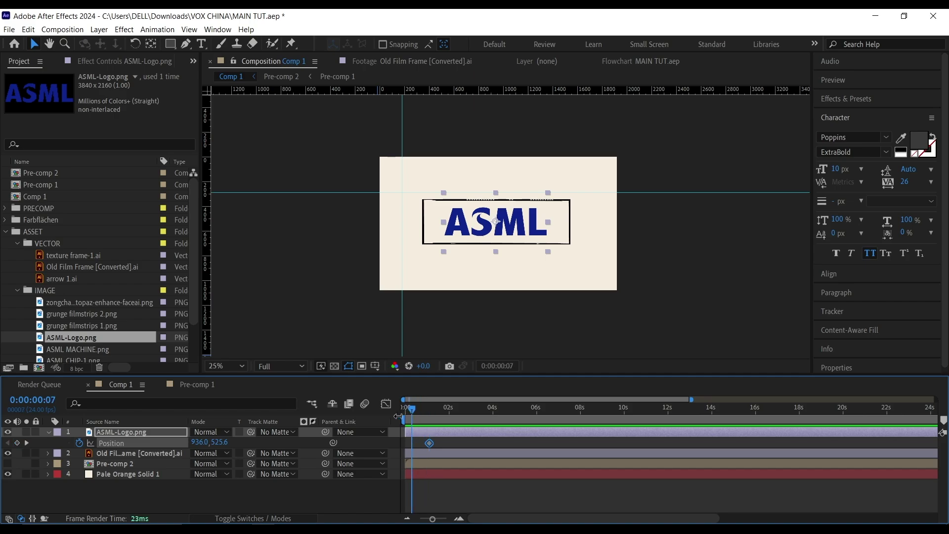
{"action": "left_click_drag", "start_coordinate": [492, 226], "coordinate": [491, 266]}
{"action": "key", "text": "k"}
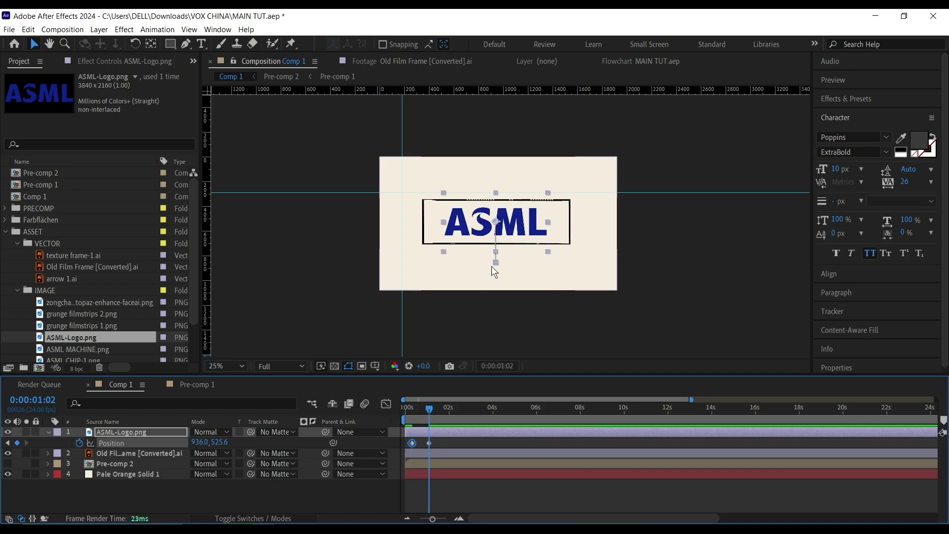
{"action": "key", "text": "period"}
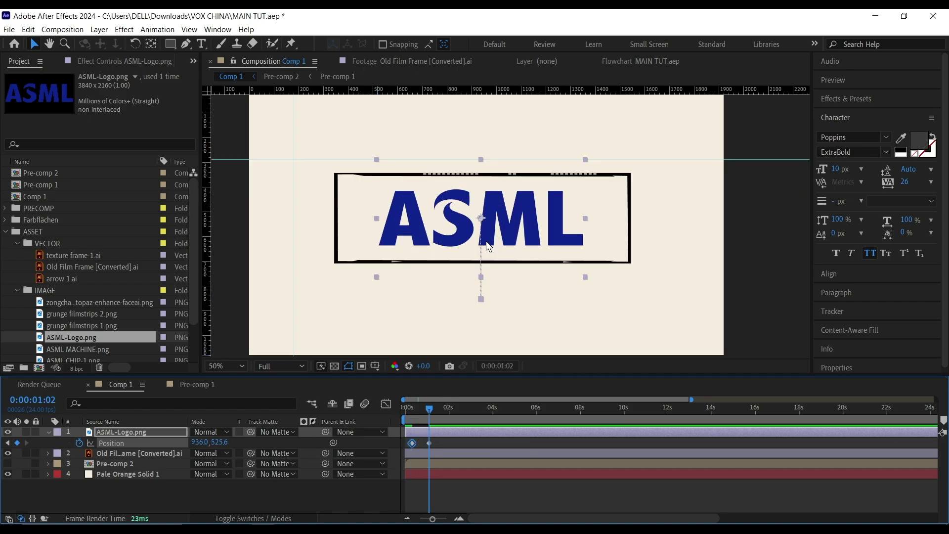
- Draw a rectangular mask on the ASML logo matching the film frame's outline and keyframe its Mask Path at 0:00:01:02
{"action": "left_click", "coordinate": [170, 44]}
{"action": "left_click_drag", "start_coordinate": [336, 175], "coordinate": [435, 203]}
{"action": "left_click_drag", "start_coordinate": [551, 229], "coordinate": [629, 263]}
{"action": "key", "text": "v"}
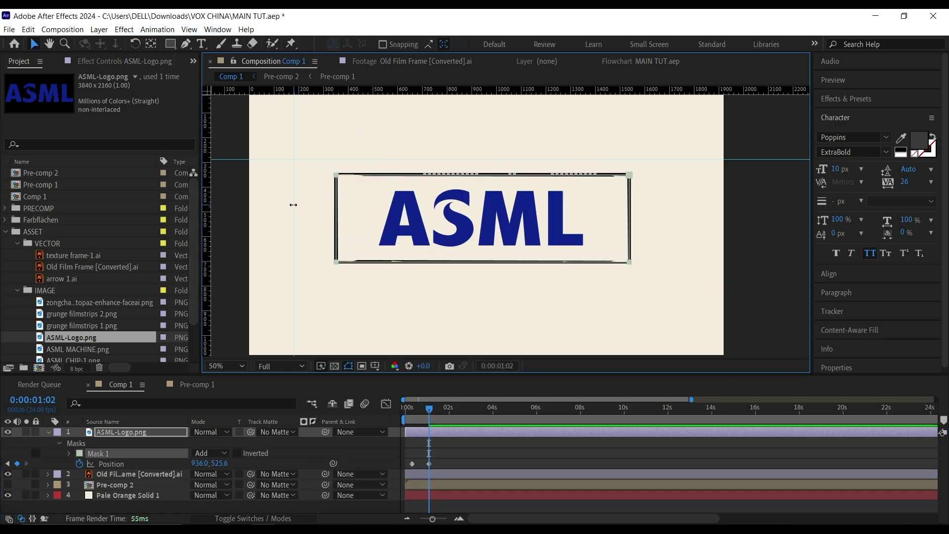
{"action": "left_click_drag", "start_coordinate": [401, 159], "coordinate": [405, 177]}
{"action": "left_click", "coordinate": [68, 454]}
{"action": "left_click", "coordinate": [90, 464]}
- At the logo's first Position keyframe, move its mask up to match the film frame's outline and preview the reveal
{"action": "left_click_drag", "start_coordinate": [418, 409], "coordinate": [412, 415]}
{"action": "scroll", "coordinate": [47, 484], "scroll_direction": "down", "scroll_amount": 2}
{"action": "left_click_drag", "start_coordinate": [631, 256], "coordinate": [629, 175]}
{"action": "left_click_drag", "start_coordinate": [412, 409], "coordinate": [387, 411]}
{"action": "key", "text": "space"}
{"action": "key", "text": "space"}
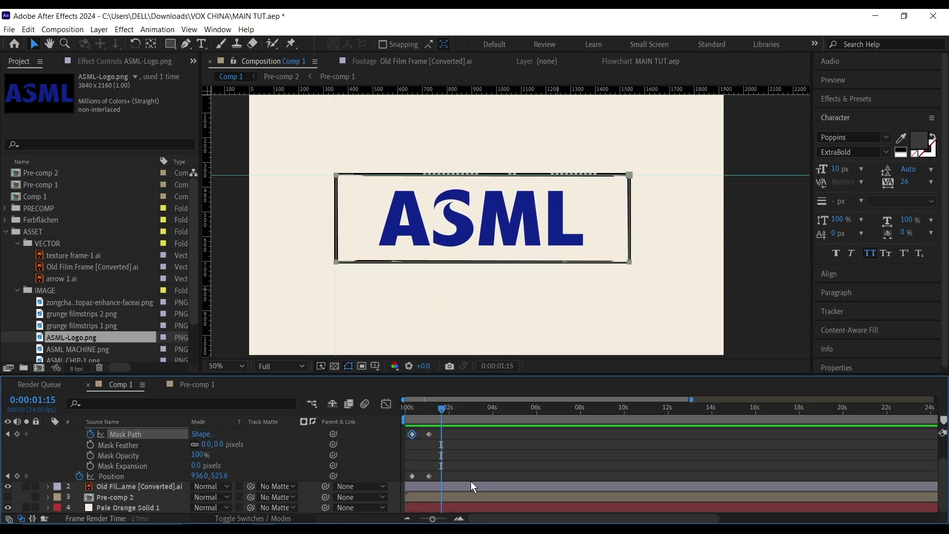
- Move the ASML logo's final Mask Path and Position keyframes slightly earlier
{"action": "left_click_drag", "start_coordinate": [464, 475], "coordinate": [424, 432]}
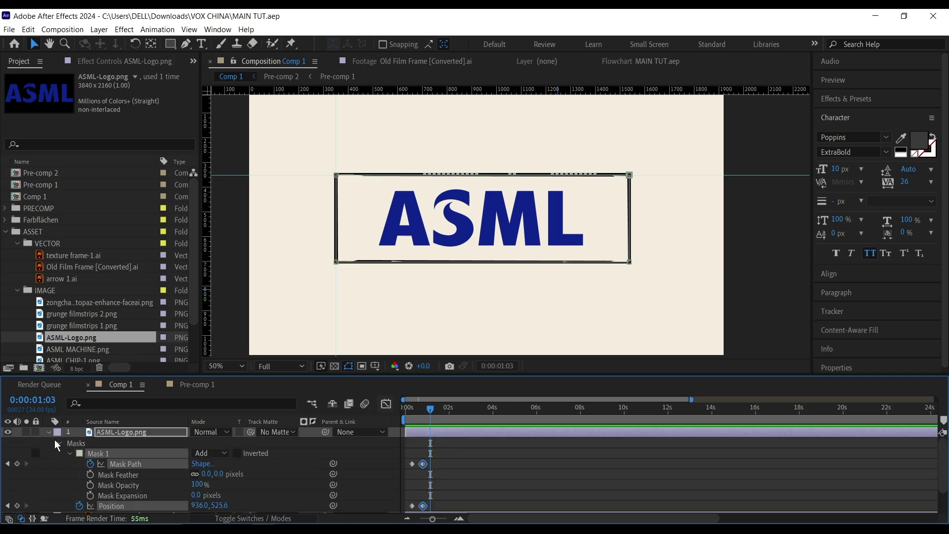
- Pre-compose the ASML logo and old film frame layers together, and hide the resulting pre-comp in Comp 1
{"action": "left_click", "coordinate": [48, 433]}
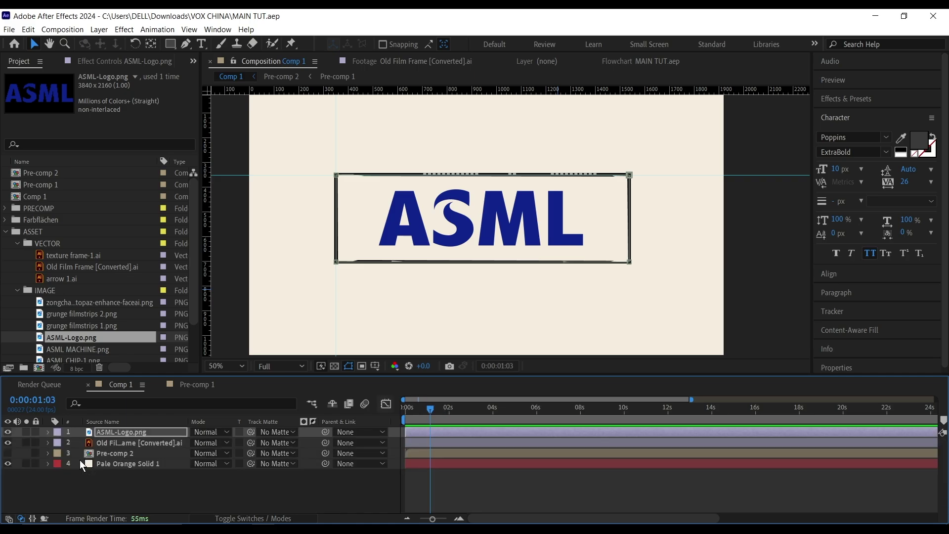
{"action": "right_click", "coordinate": [131, 444]}
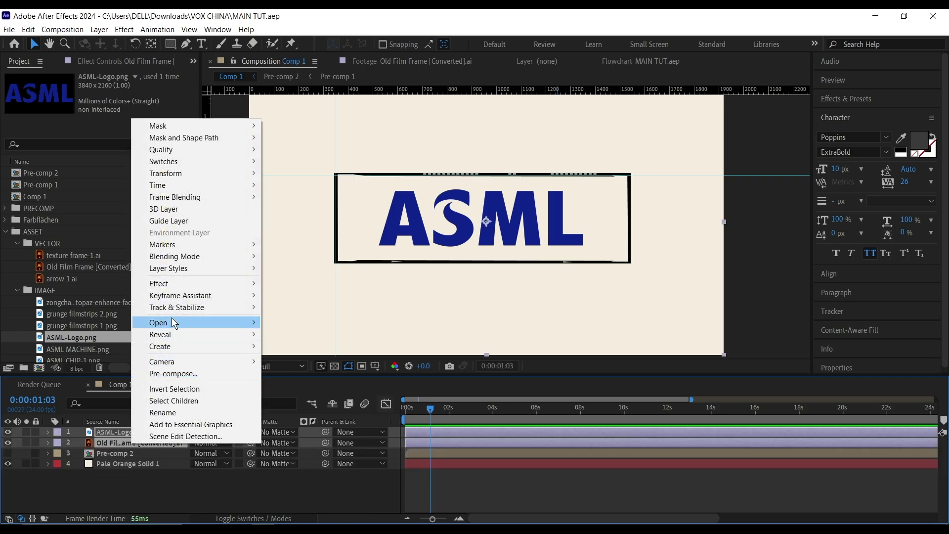
{"action": "left_click", "coordinate": [189, 374]}
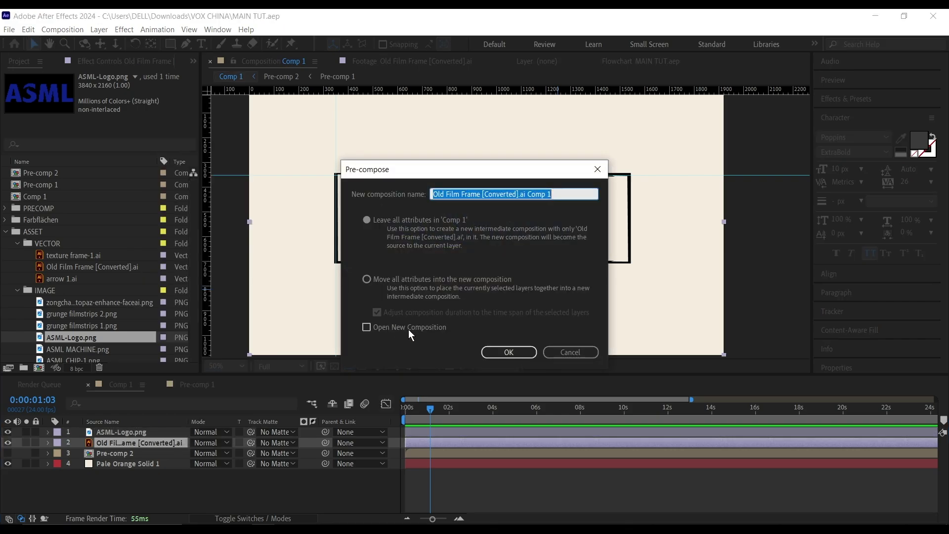
{"action": "left_click", "coordinate": [500, 352]}
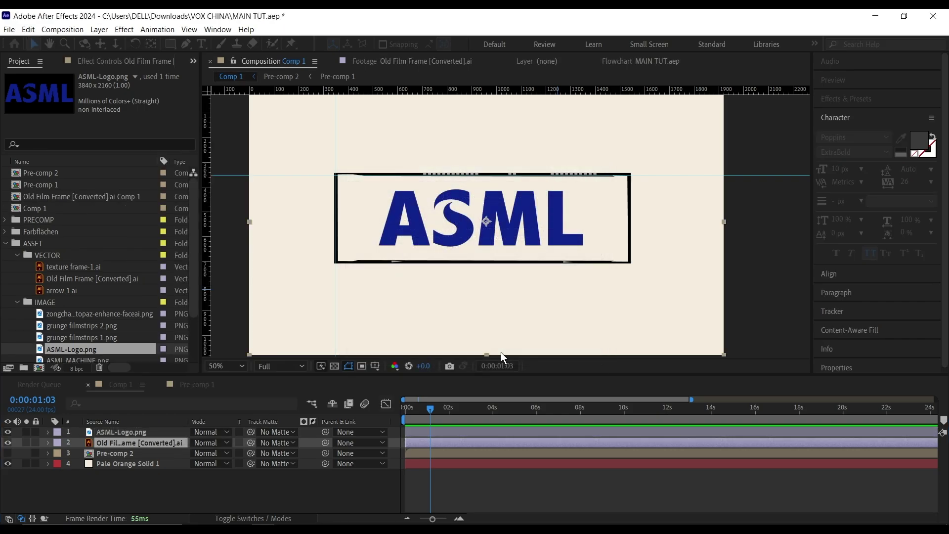
{"action": "left_click", "coordinate": [7, 431]}
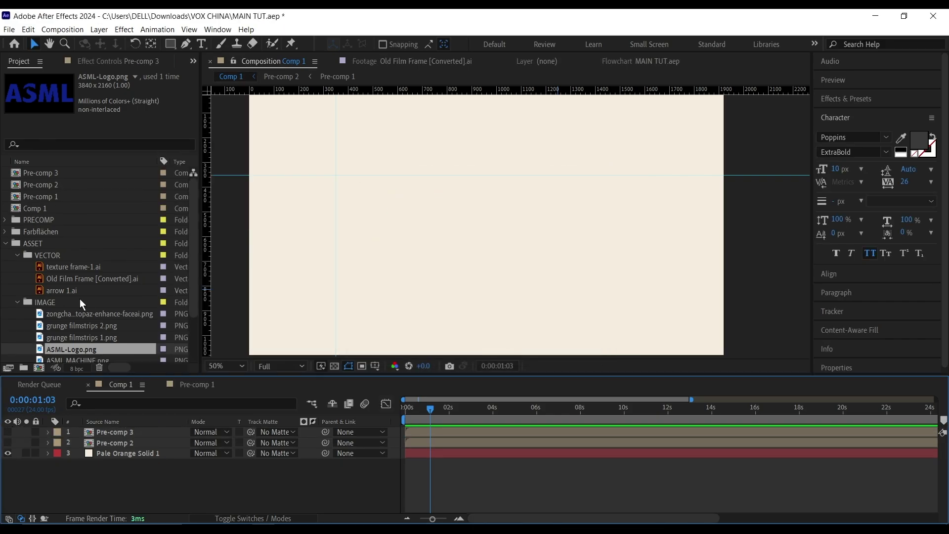
- Add ASML FACTORY 3.jpg, ASML FACTORY 2.jpg and ASML FACTORY 1.jpg from the IMAGE folder to the composition
{"action": "scroll", "coordinate": [70, 325], "scroll_direction": "down", "scroll_amount": 3}
{"action": "left_click_drag", "start_coordinate": [69, 326], "coordinate": [471, 227]}
{"action": "left_click_drag", "start_coordinate": [67, 338], "coordinate": [368, 239]}
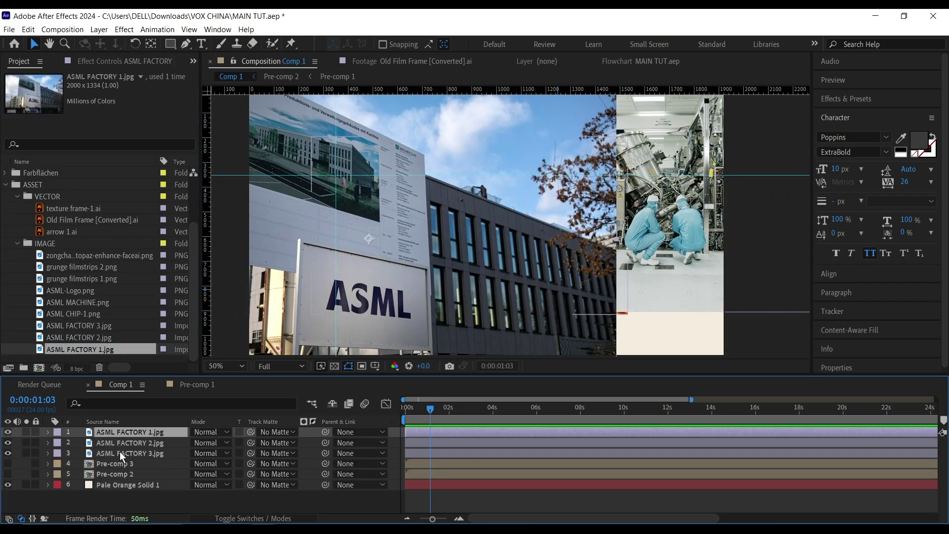
- Scale down the three factory photos together, placing the building photo at the composition's lower left and the white cleanroom photo at its lower right
{"action": "left_click", "coordinate": [121, 453], "text": "shift"}
{"action": "key", "text": "s"}
{"action": "left_click_drag", "start_coordinate": [212, 443], "coordinate": [183, 449]}
{"action": "left_click", "coordinate": [500, 339]}
{"action": "left_click_drag", "start_coordinate": [668, 179], "coordinate": [641, 248]}
{"action": "left_click_drag", "start_coordinate": [369, 239], "coordinate": [364, 260]}
- Move ASML FACTORY 3 to the composition's upper centre, scale it to 70% and ASML FACTORY 2 to 52%, and fine-tune the latter's position
{"action": "left_click", "coordinate": [130, 474]}
{"action": "left_click_drag", "start_coordinate": [497, 228], "coordinate": [513, 165]}
{"action": "left_click_drag", "start_coordinate": [205, 485], "coordinate": [220, 485]}
{"action": "left_click_drag", "start_coordinate": [207, 464], "coordinate": [214, 464]}
{"action": "left_click_drag", "start_coordinate": [641, 248], "coordinate": [641, 262]}
{"action": "left_click_drag", "start_coordinate": [209, 464], "coordinate": [207, 464]}
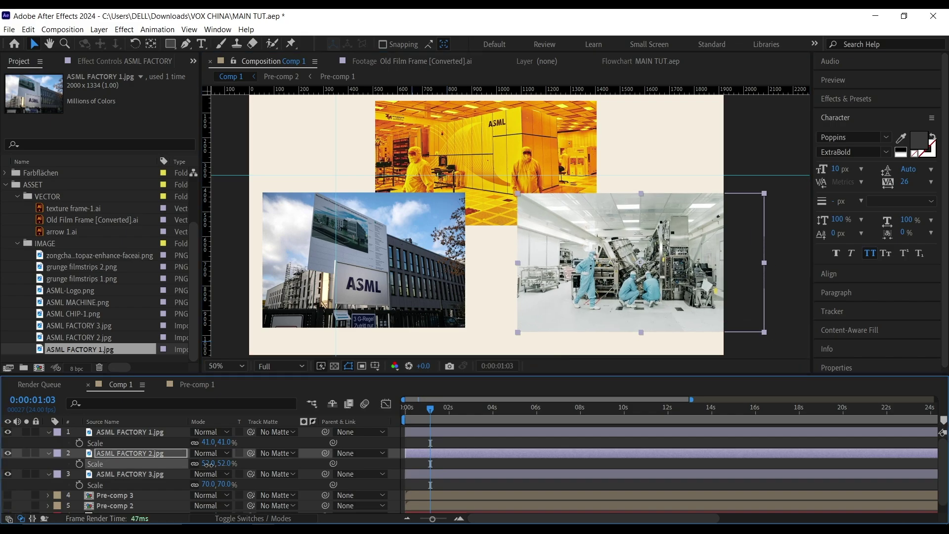
{"action": "left_click_drag", "start_coordinate": [641, 263], "coordinate": [647, 255]}
- Reduce the three factory photos together to scales of 33%, 44% and 62% for ASML FACTORY 1, 2 and 3
{"action": "left_click", "coordinate": [148, 474]}
{"action": "left_click", "coordinate": [157, 432], "text": "shift"}
{"action": "left_click_drag", "start_coordinate": [208, 443], "coordinate": [205, 442]}
- Place ASML MACHINE.png between the two lower photos and draw a circle about 260 px wide over it with fill 3A3A3A and no stroke
{"action": "left_click_drag", "start_coordinate": [88, 300], "coordinate": [494, 270]}
{"action": "left_click_drag", "start_coordinate": [176, 46], "coordinate": [223, 75]}
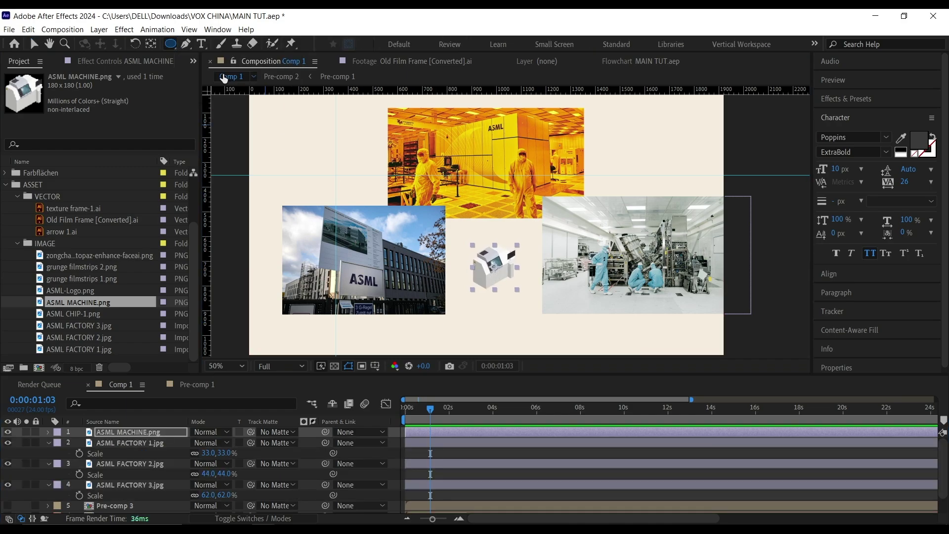
{"action": "key", "text": "ctrl+shift+a"}
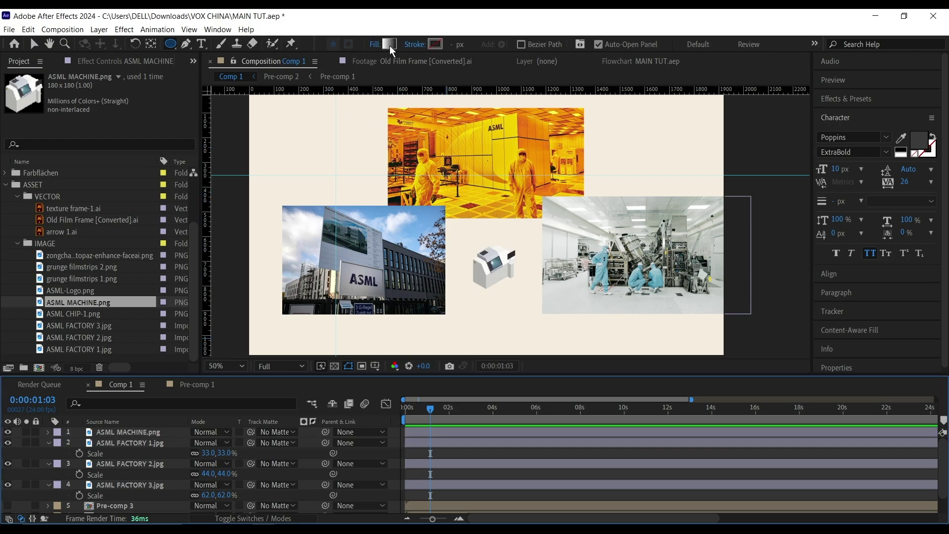
{"action": "left_click", "coordinate": [390, 43]}
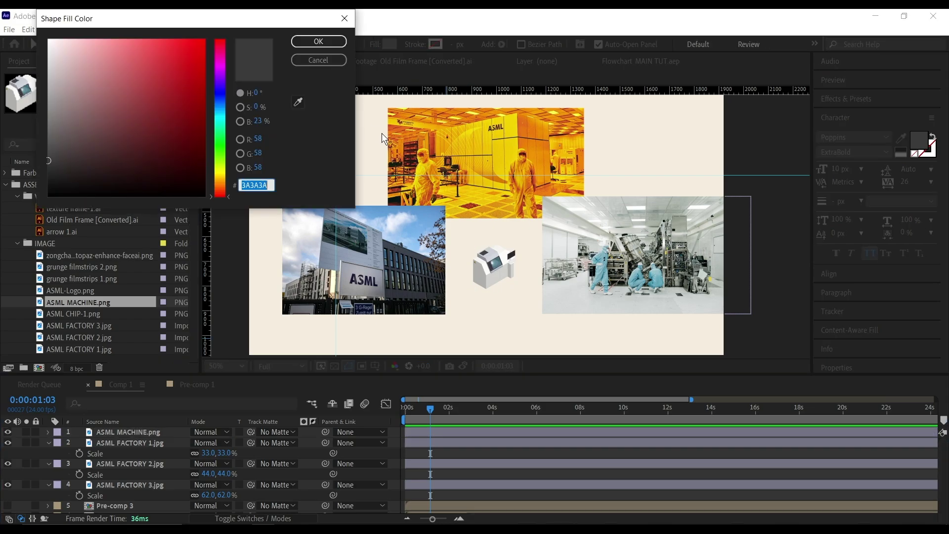
{"action": "left_click", "coordinate": [314, 44]}
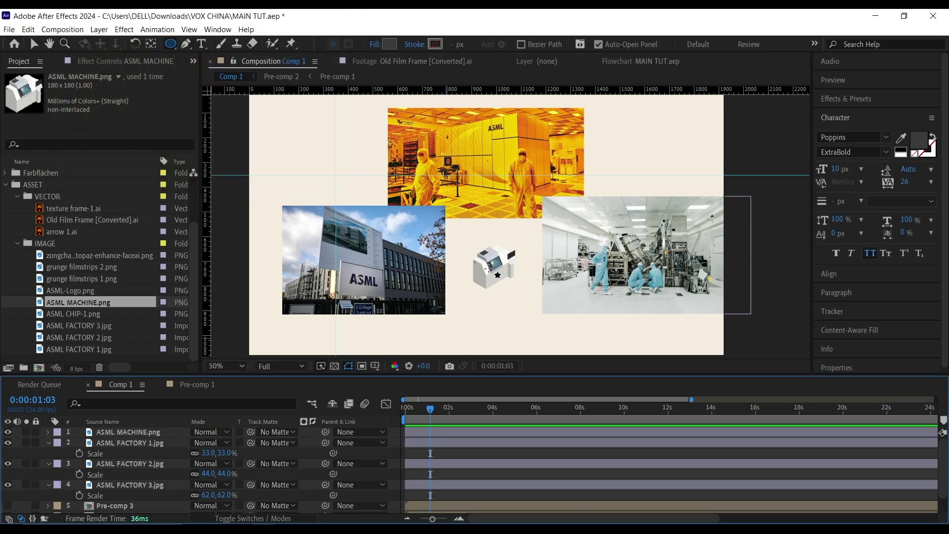
{"action": "left_click_drag", "start_coordinate": [488, 266], "coordinate": [523, 299]}
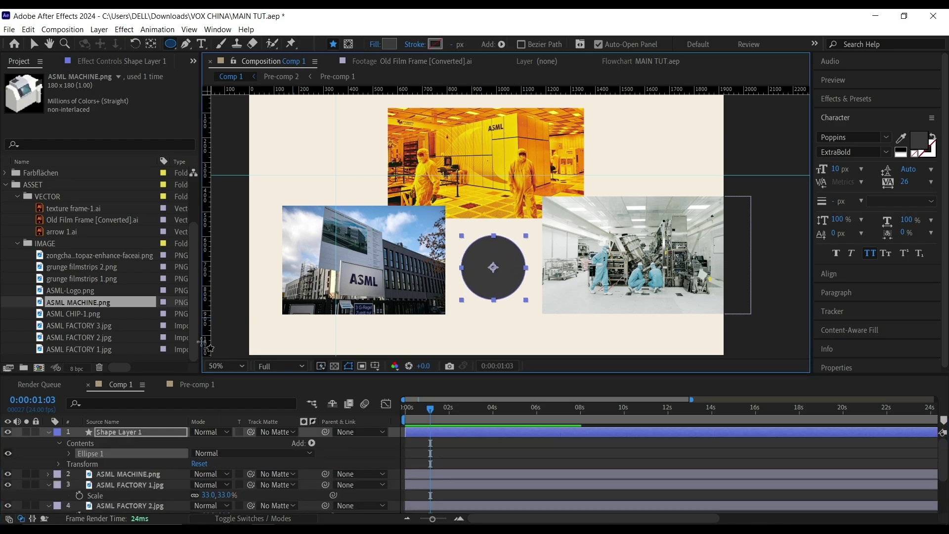
- Reorder the circle layer directly beneath the ASML machine image and above all three factory photos
{"action": "left_click_drag", "start_coordinate": [122, 431], "coordinate": [127, 508]}
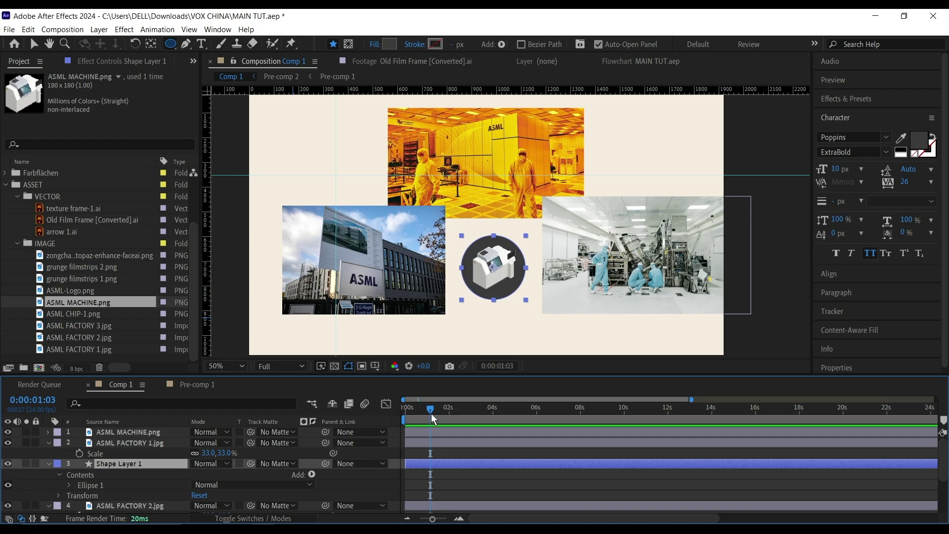
{"action": "left_click", "coordinate": [48, 443]}
{"action": "left_click", "coordinate": [48, 455]}
{"action": "left_click", "coordinate": [48, 465]}
{"action": "left_click_drag", "start_coordinate": [123, 453], "coordinate": [122, 441]}
- Add Position keyframes to the three factory photo layers at 0:00:01:03
{"action": "left_click", "coordinate": [123, 453]}
{"action": "left_click", "coordinate": [129, 474], "text": "shift"}
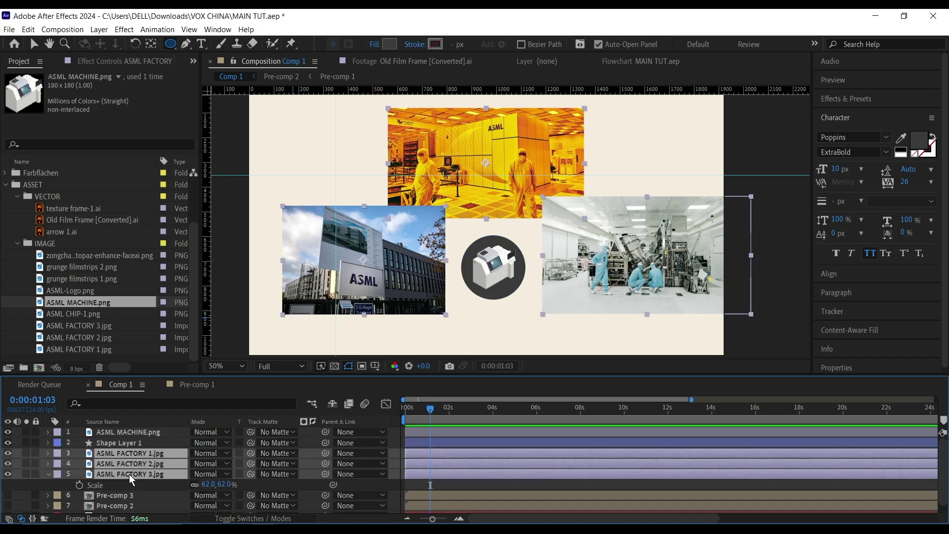
{"action": "key", "text": "p"}
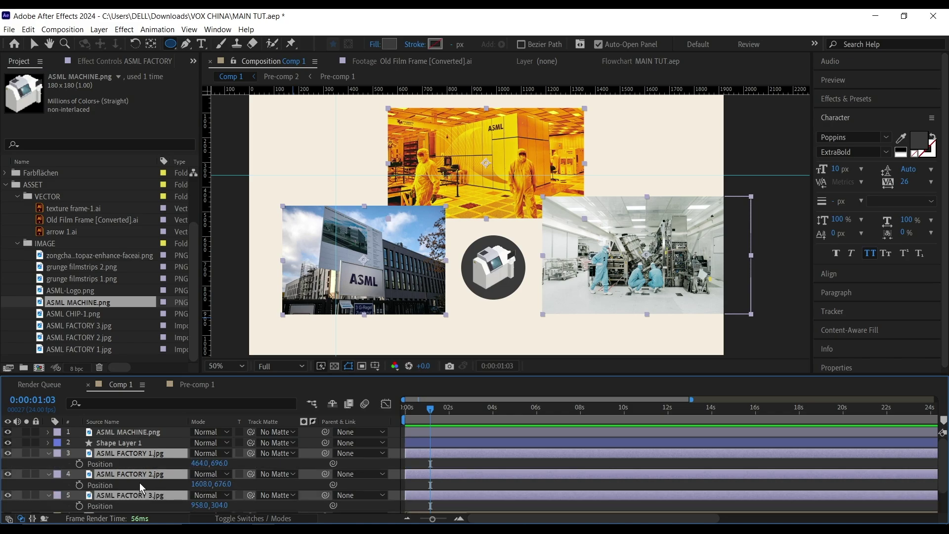
{"action": "left_click", "coordinate": [79, 485]}
{"action": "key", "text": "F2"}
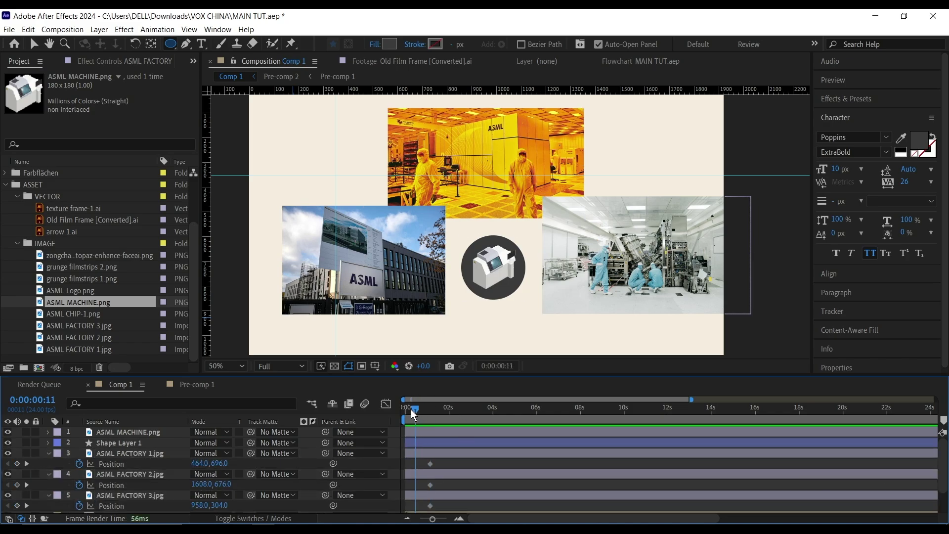
- At 0:00:00:14, keyframe the photos' inward Positions: ASML FACTORY 1 at 668, 696, ASML FACTORY 2 at 1421, 676 and ASML FACTORY 3 at 958, 428
{"action": "left_click_drag", "start_coordinate": [414, 414], "coordinate": [418, 415]}
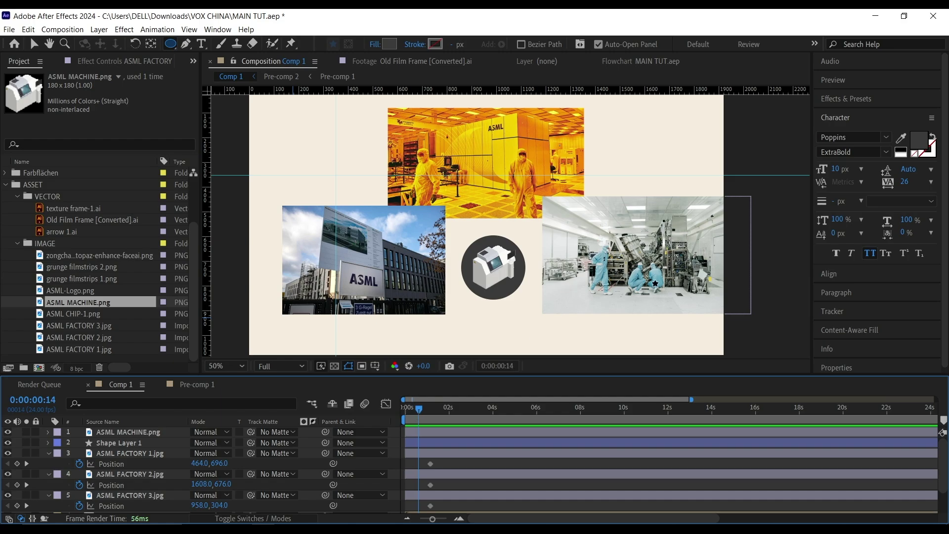
{"action": "left_click", "coordinate": [34, 43]}
{"action": "left_click_drag", "start_coordinate": [196, 484], "coordinate": [96, 496]}
{"action": "left_click_drag", "start_coordinate": [216, 505], "coordinate": [279, 506]}
{"action": "scroll", "coordinate": [139, 485], "scroll_direction": "down", "scroll_amount": 1}
{"action": "scroll", "coordinate": [140, 485], "scroll_direction": "up", "scroll_amount": 1}
{"action": "left_click_drag", "start_coordinate": [197, 464], "coordinate": [298, 463]}
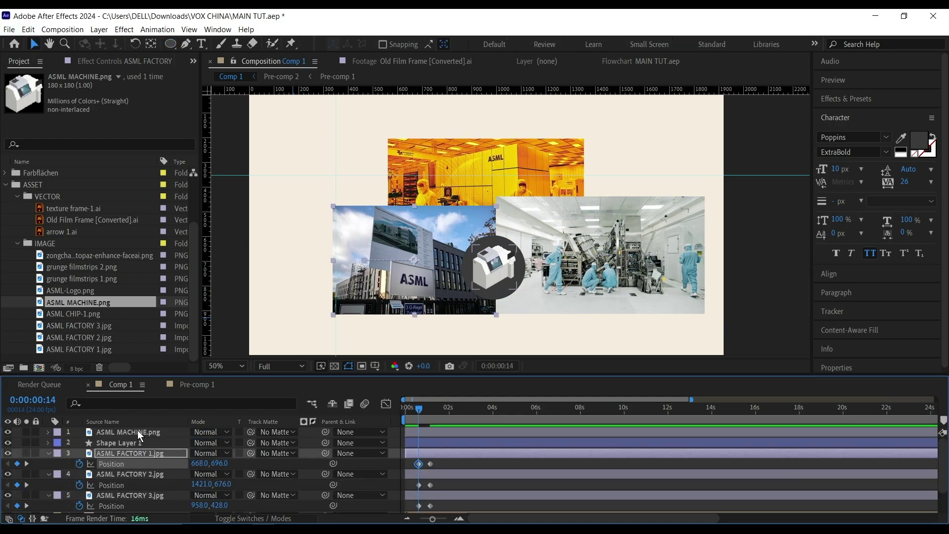
- Move the ASML machine image and circle layers together beneath the three factory photo layers
{"action": "left_click", "coordinate": [138, 432]}
{"action": "left_click", "coordinate": [128, 443], "text": "ctrl"}
{"action": "left_click_drag", "start_coordinate": [141, 435], "coordinate": [141, 511]}
- Preview the factory photo animation from the start of the timeline and save the project
{"action": "left_click_drag", "start_coordinate": [419, 410], "coordinate": [382, 413]}
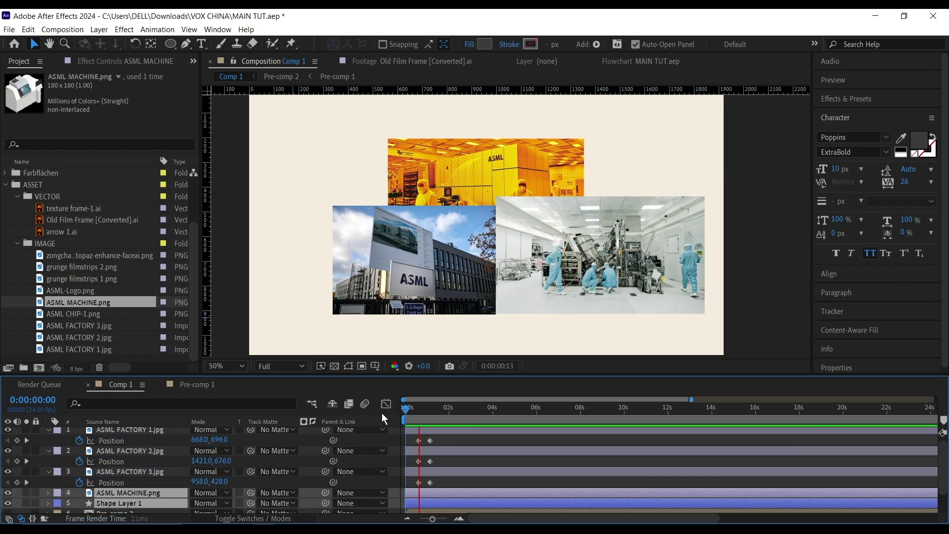
{"action": "key", "text": "space"}
{"action": "key", "text": "space"}
{"action": "key", "text": "ctrl+s"}
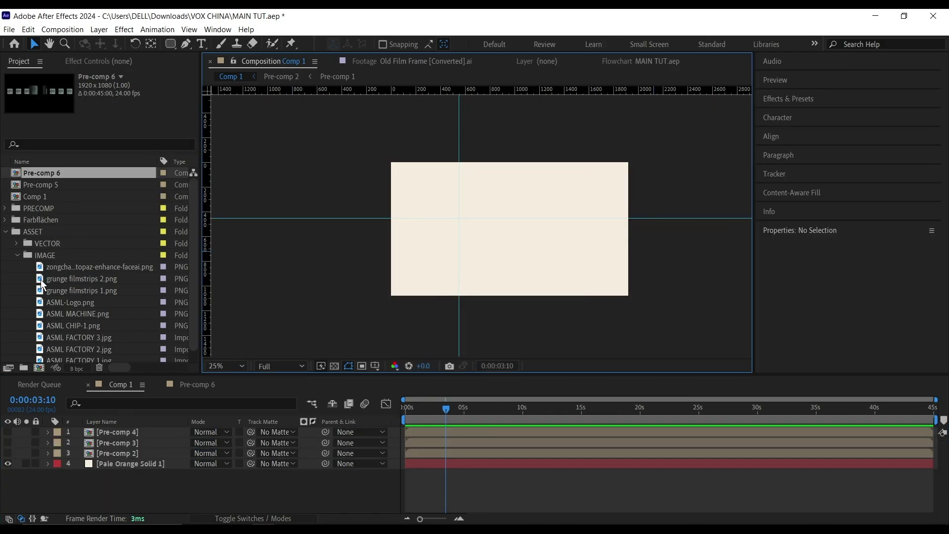
- Add ASML CHIP-1.png to Comp 1 near the composition's left edge and set its scale to 50%
{"action": "left_click_drag", "start_coordinate": [78, 324], "coordinate": [81, 325]}
{"action": "left_click_drag", "start_coordinate": [411, 246], "coordinate": [419, 241]}
{"action": "scroll", "coordinate": [419, 242], "scroll_direction": "up", "scroll_amount": 3}
{"action": "scroll", "coordinate": [420, 242], "scroll_direction": "down", "scroll_amount": 1}
{"action": "left_click", "coordinate": [141, 433]}
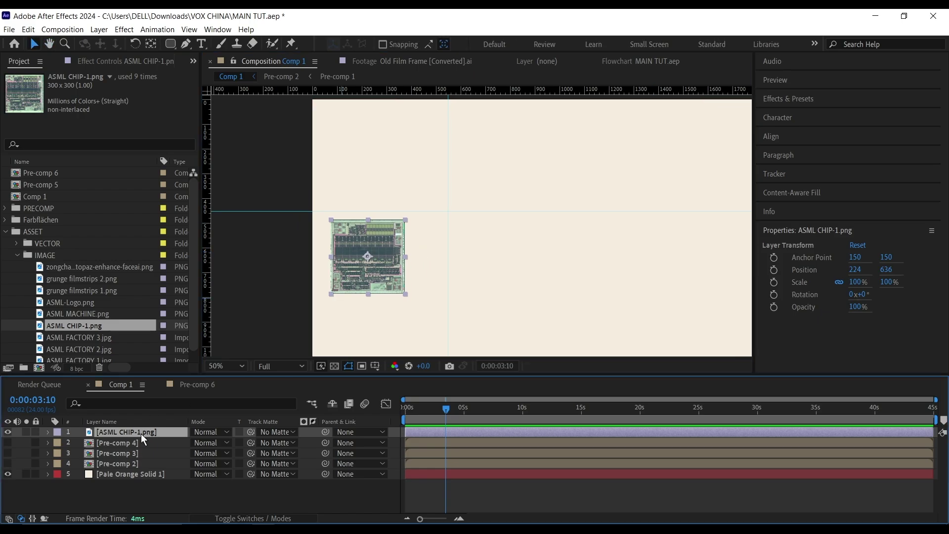
{"action": "key", "text": "s"}
{"action": "left_click", "coordinate": [208, 443]}
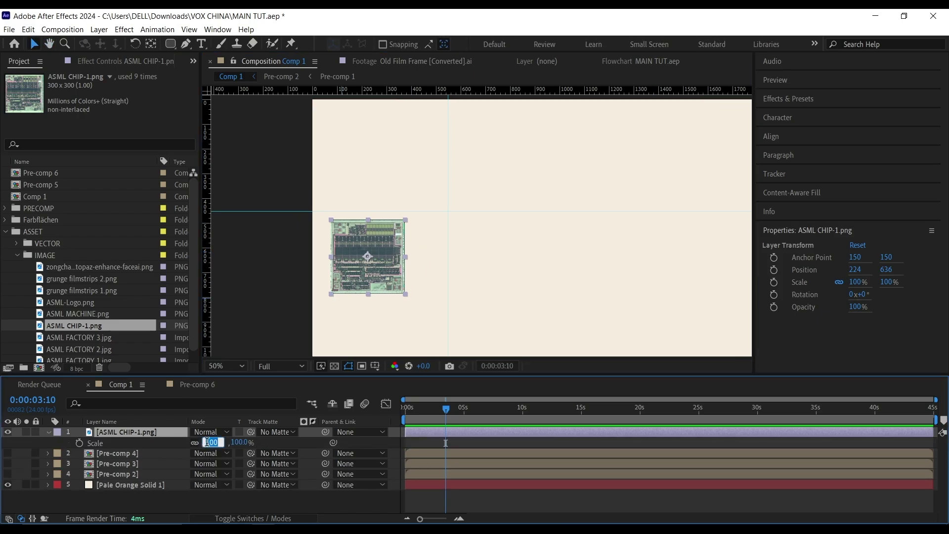
{"action": "type", "text": "50"}
{"action": "key", "text": "Return"}
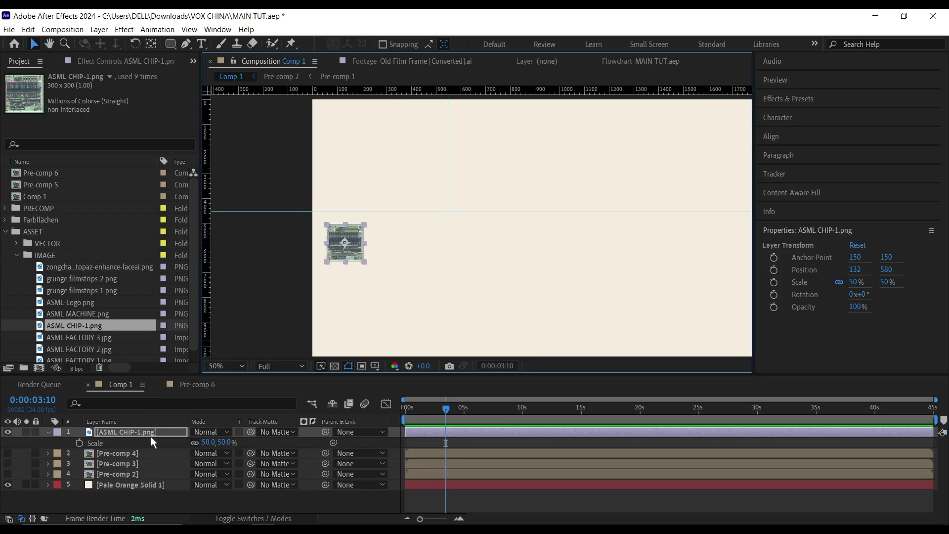
- Duplicate the chip layer seven times and move the topmost copy across to Position 1657, 580
{"action": "key", "text": "ctrl+d"}
{"action": "key", "text": "ctrl+d"}
{"action": "key", "text": "ctrl+d"}
{"action": "key", "text": "ctrl+d"}
{"action": "key", "text": "ctrl+d"}
{"action": "key", "text": "ctrl+d"}
{"action": "key", "text": "ctrl+d"}
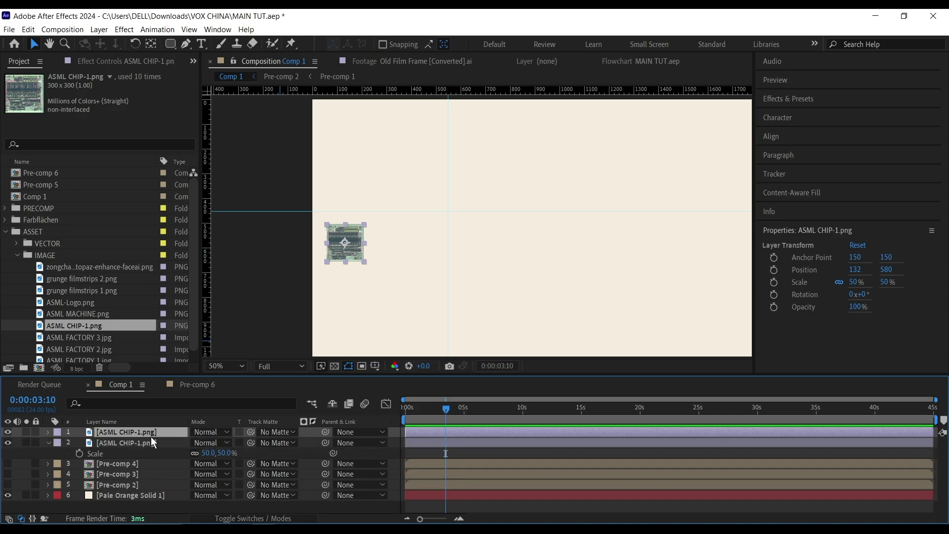
{"action": "key", "text": "p"}
{"action": "left_click_drag", "start_coordinate": [197, 443], "coordinate": [373, 437]}
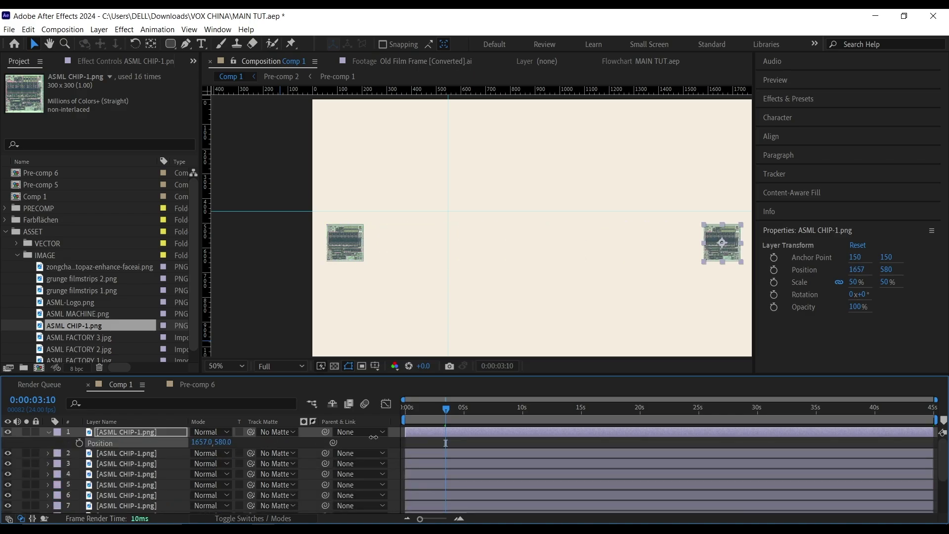
- Distribute all eight chip layers evenly in a horizontal row between the two outermost chips
{"action": "scroll", "coordinate": [28, 490], "scroll_direction": "down", "scroll_amount": 2}
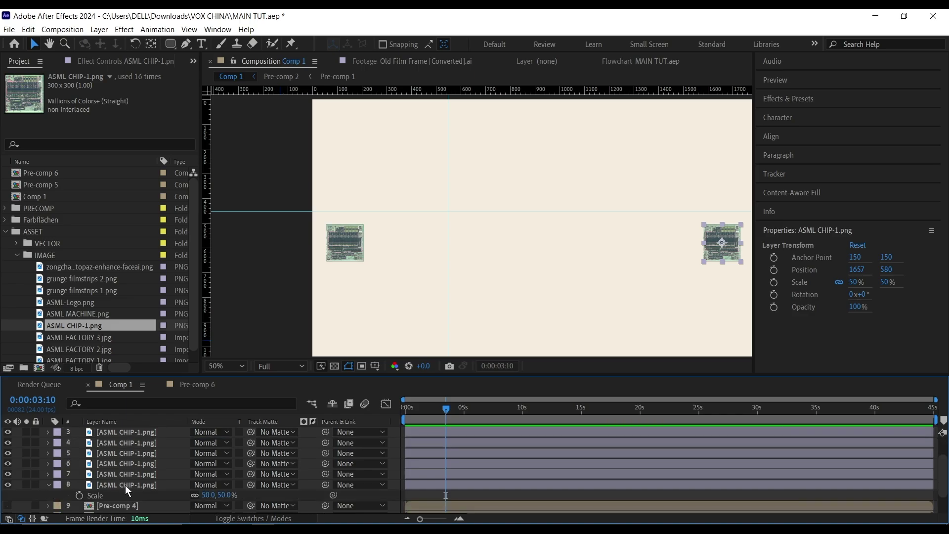
{"action": "left_click", "coordinate": [127, 485], "text": "shift"}
{"action": "right_click", "coordinate": [127, 484]}
{"action": "left_click", "coordinate": [791, 117]}
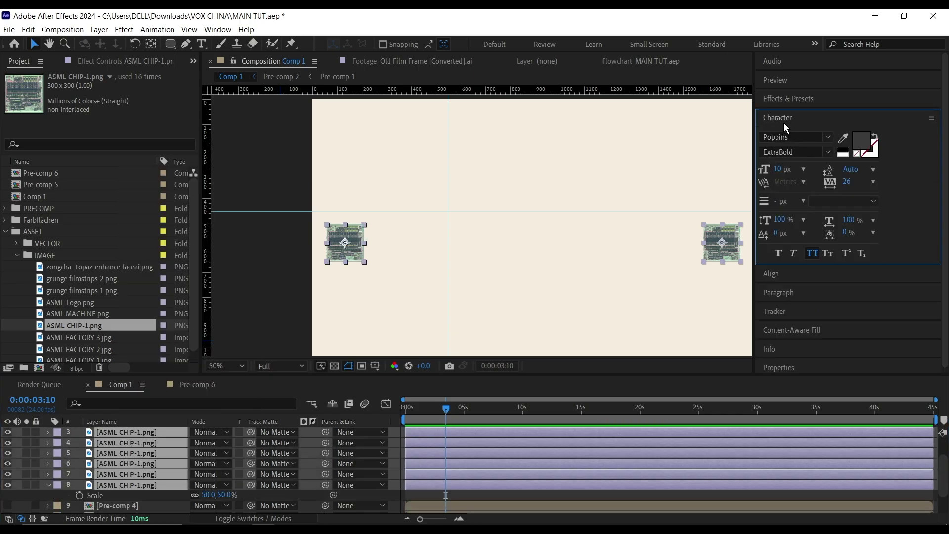
{"action": "left_click", "coordinate": [780, 117]}
{"action": "left_click", "coordinate": [781, 136]}
{"action": "left_click", "coordinate": [831, 194]}
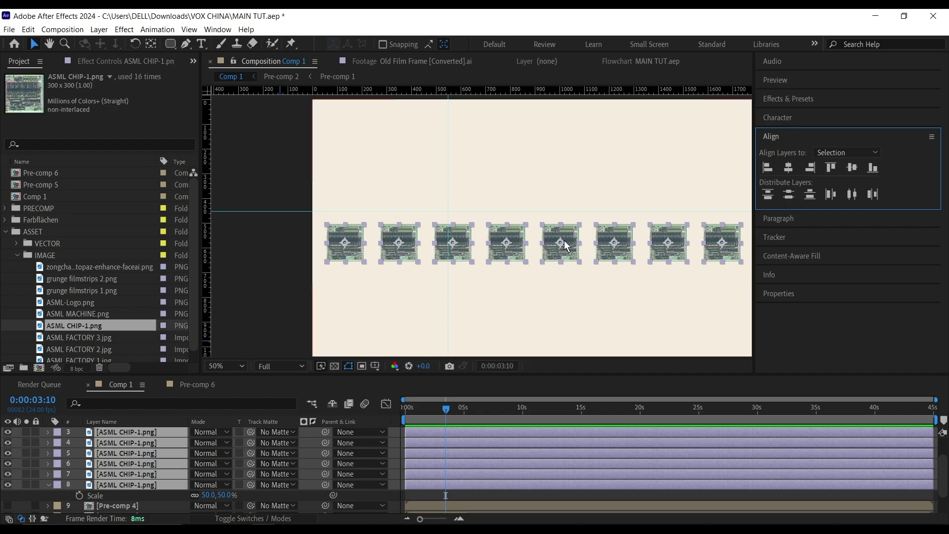
- Pre-compose the eight chip layers and duplicate the resulting pre-comp
{"action": "right_click", "coordinate": [127, 437]}
{"action": "left_click", "coordinate": [180, 378]}
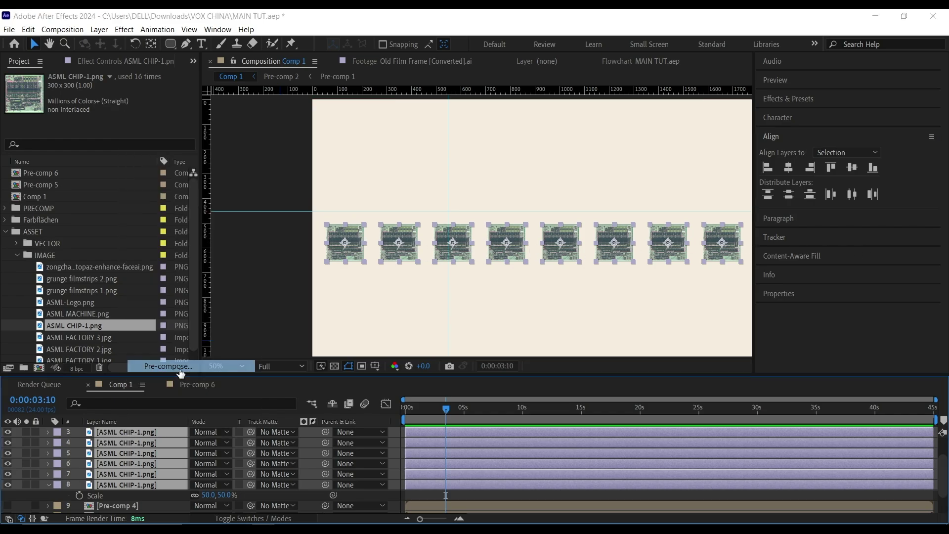
{"action": "left_click", "coordinate": [509, 352]}
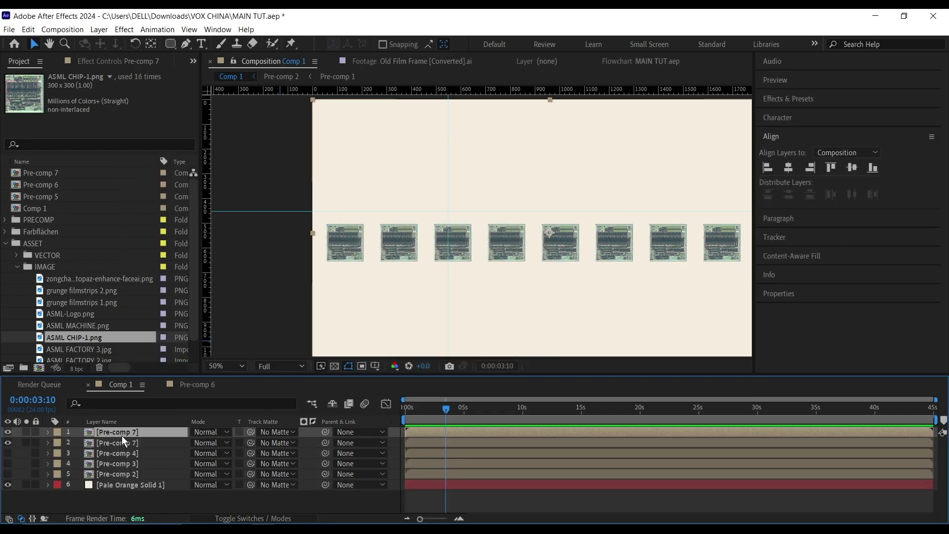
- Enlarge the duplicate chip row, set its Position to 1074, 513, and return to 0:00:00:00
{"action": "key", "text": "s"}
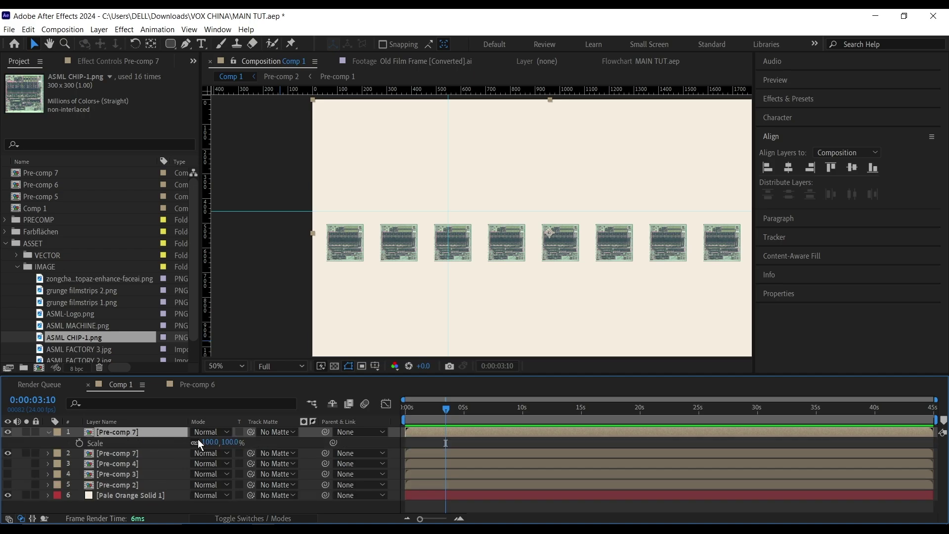
{"action": "left_click_drag", "start_coordinate": [209, 443], "coordinate": [261, 439]}
{"action": "key", "text": "p"}
{"action": "key", "text": "Home"}
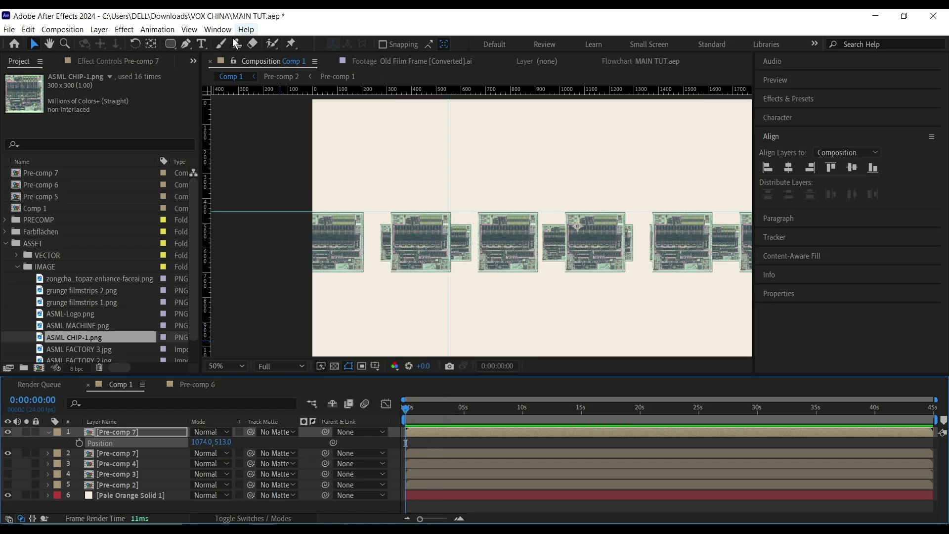
- Draw an unfilled rounded square about 440 px wide with a 2 px stroke around the enlarged row's middle chip
{"action": "left_click", "coordinate": [170, 44]}
{"action": "left_click", "coordinate": [219, 97]}
{"action": "left_click", "coordinate": [361, 448]}
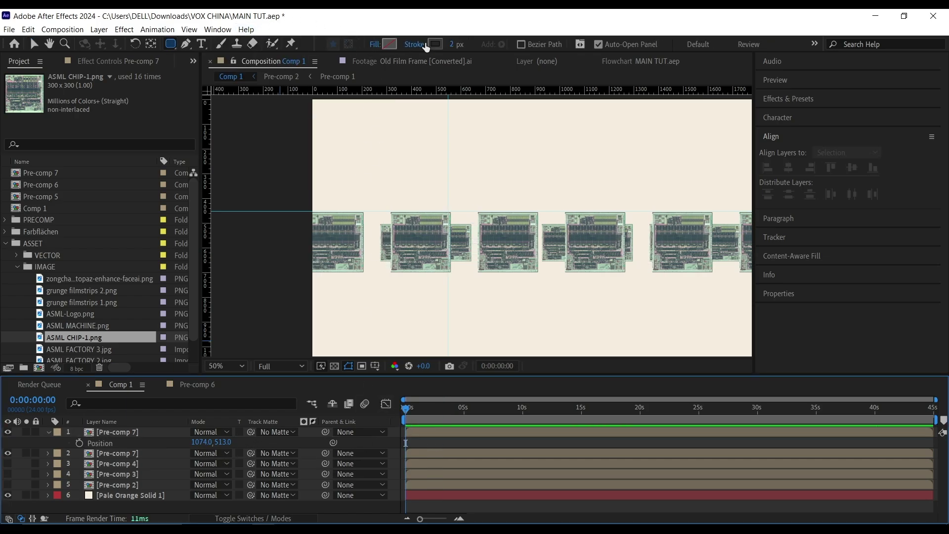
{"action": "left_click_drag", "start_coordinate": [506, 243], "coordinate": [560, 297]}
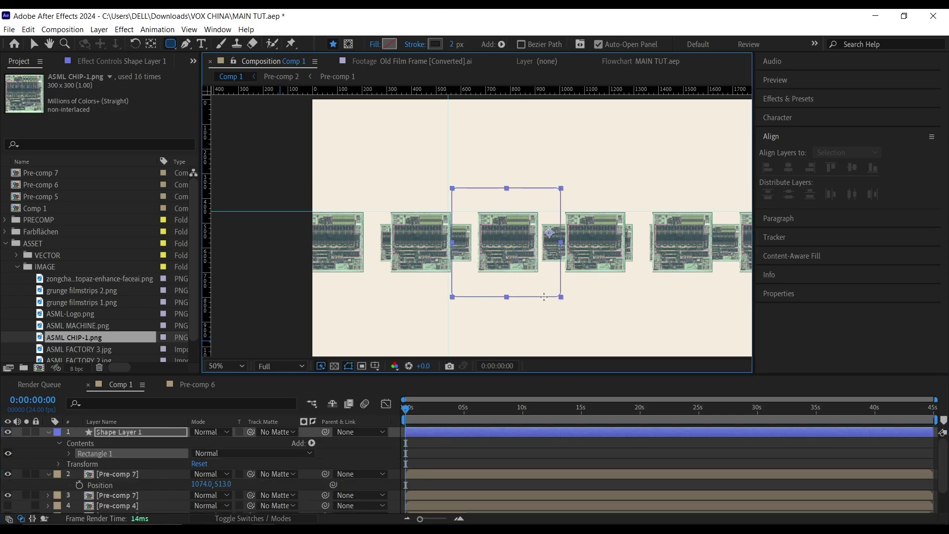
- Keyframe both chip rows' Position at 0:00:00:00, and at 0:00:07:14 slide them right to 1809, 513 and 1695, 540
{"action": "left_click", "coordinate": [127, 477]}
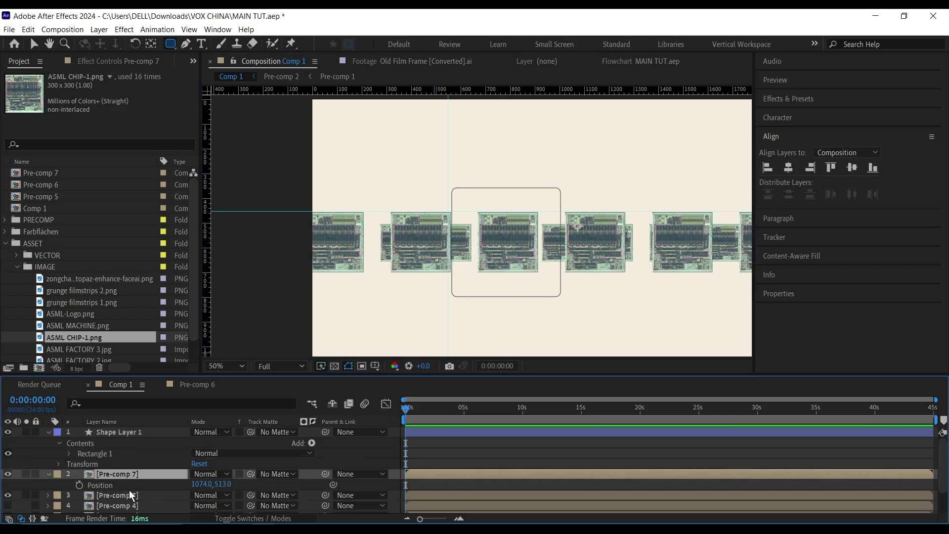
{"action": "left_click", "coordinate": [129, 496], "text": "shift"}
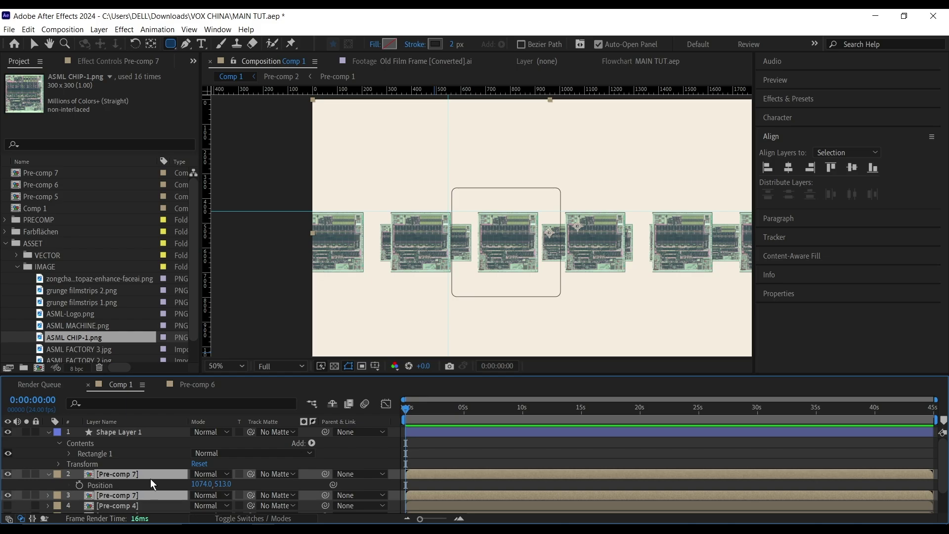
{"action": "key", "text": "p"}
{"action": "left_click", "coordinate": [79, 484]}
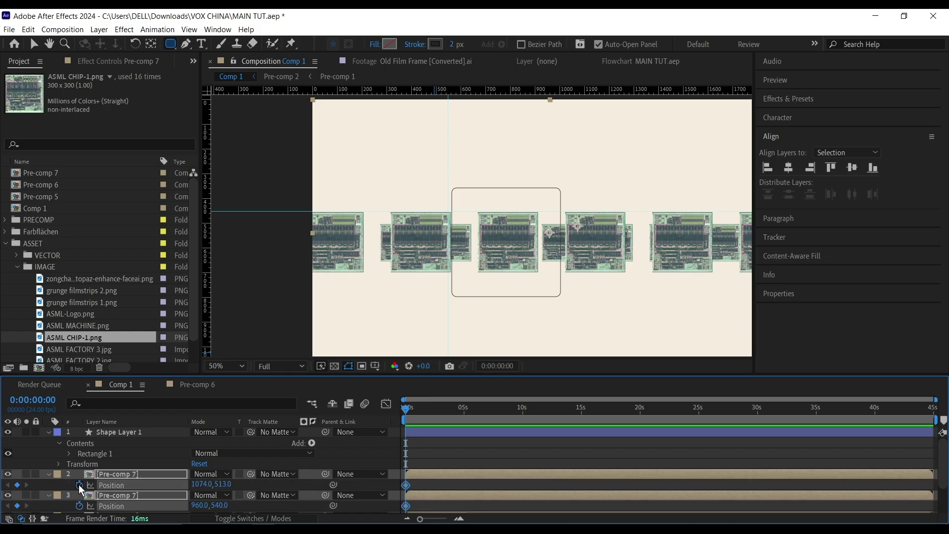
{"action": "left_click_drag", "start_coordinate": [422, 409], "coordinate": [495, 410]}
{"action": "left_click_drag", "start_coordinate": [203, 484], "coordinate": [278, 485]}
{"action": "key", "text": "space"}
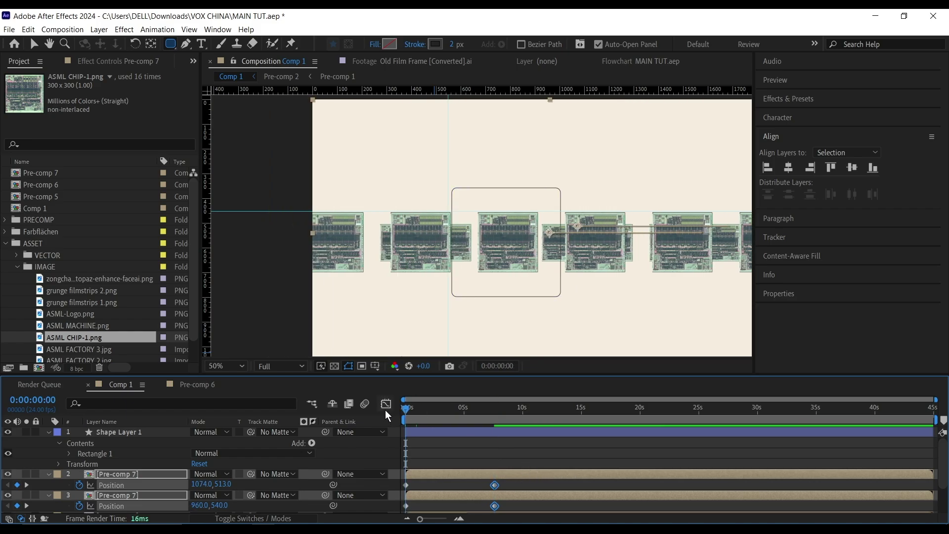
{"action": "key", "text": "space"}
- Draw a circular mask on the enlarged chip row, fitted inside the rounded square around the middle chip
{"action": "left_click", "coordinate": [149, 454]}
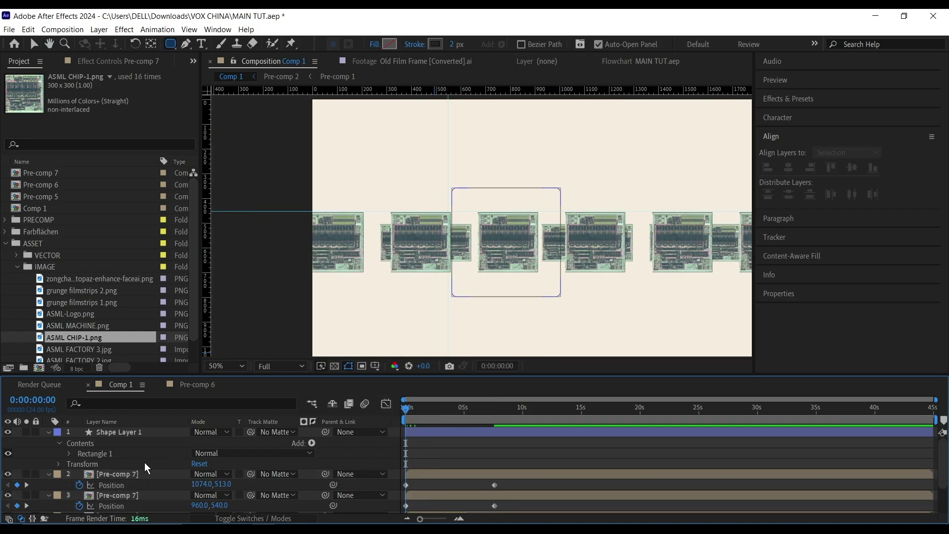
{"action": "left_click", "coordinate": [123, 476]}
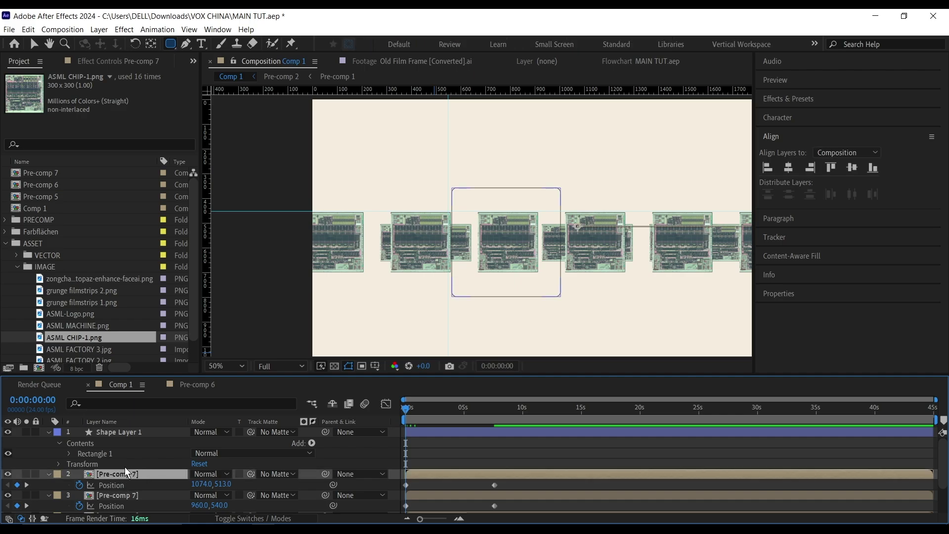
{"action": "left_click", "coordinate": [171, 45]}
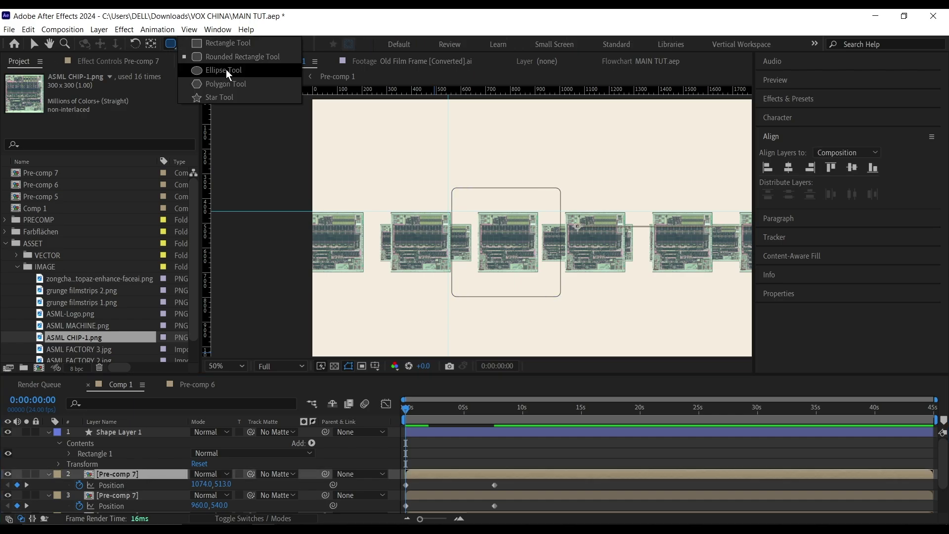
{"action": "left_click", "coordinate": [226, 70]}
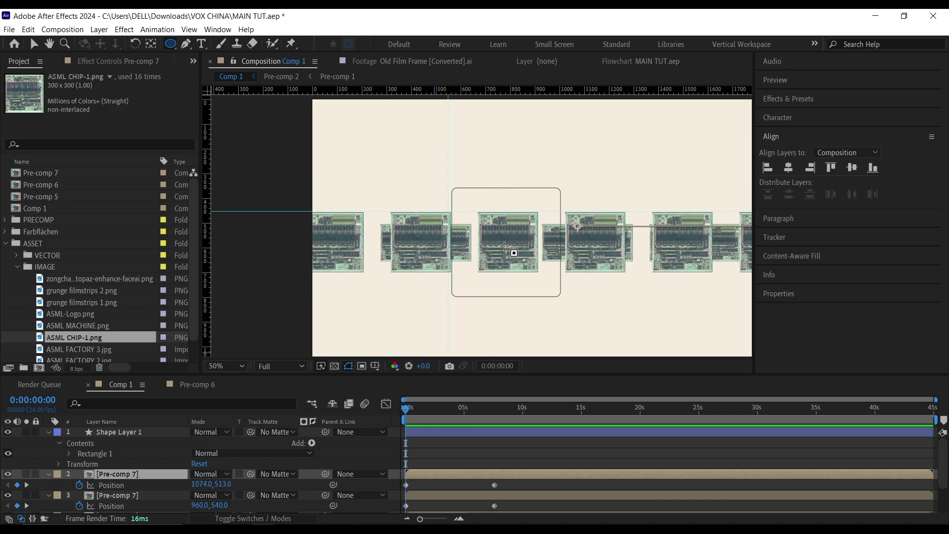
{"action": "left_click_drag", "start_coordinate": [505, 246], "coordinate": [558, 300]}
{"action": "scroll", "coordinate": [558, 300], "scroll_direction": "up", "scroll_amount": 1}
{"action": "left_click", "coordinate": [34, 44]}
{"action": "left_click_drag", "start_coordinate": [413, 157], "coordinate": [425, 158]}
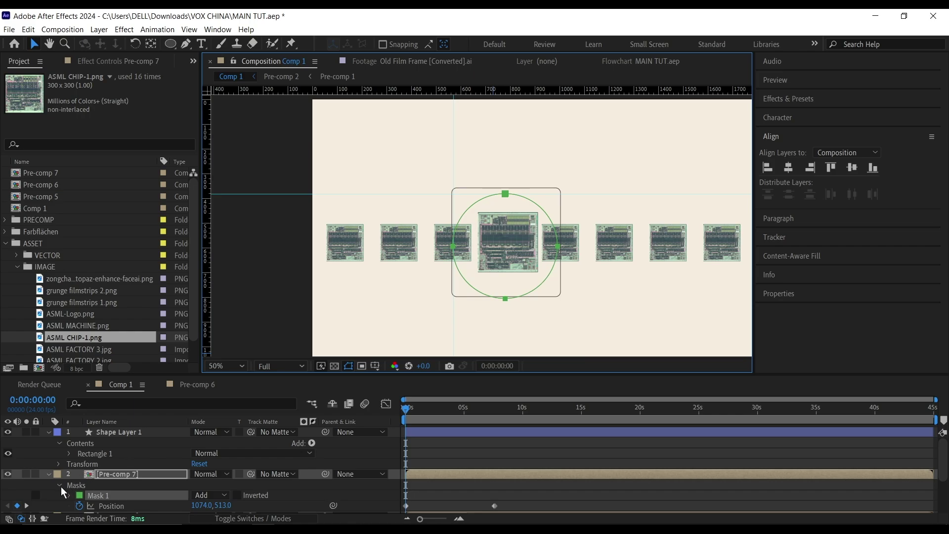
- Keyframe the enlarged row's Mask Path at 0:00:00:00, and at 0:00:07:14 move the circular mask back inside the rounded square
{"action": "left_click", "coordinate": [69, 496]}
{"action": "scroll", "coordinate": [90, 506], "scroll_direction": "down", "scroll_amount": 2}
{"action": "left_click", "coordinate": [90, 476]}
{"action": "scroll", "coordinate": [175, 495], "scroll_direction": "down", "scroll_amount": 2}
{"action": "left_click", "coordinate": [27, 487]}
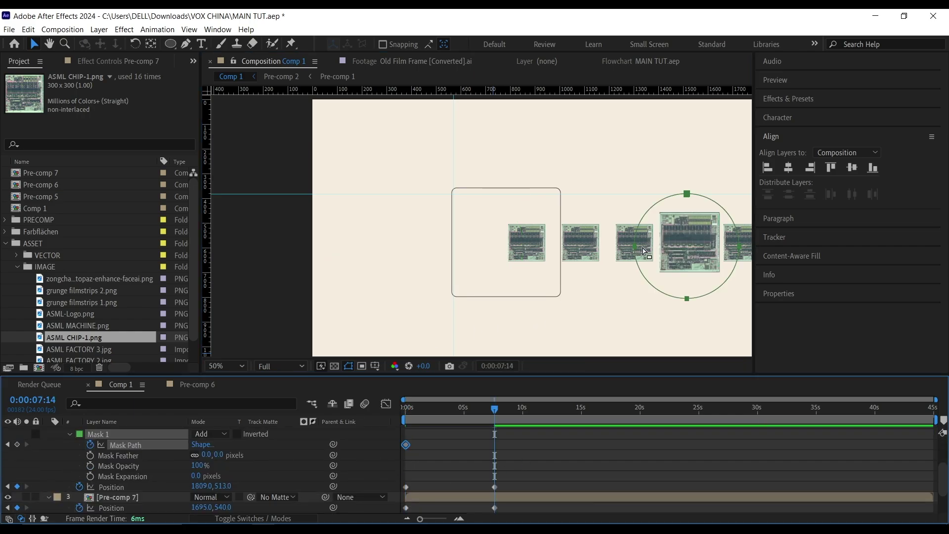
{"action": "left_click_drag", "start_coordinate": [688, 194], "coordinate": [505, 192]}
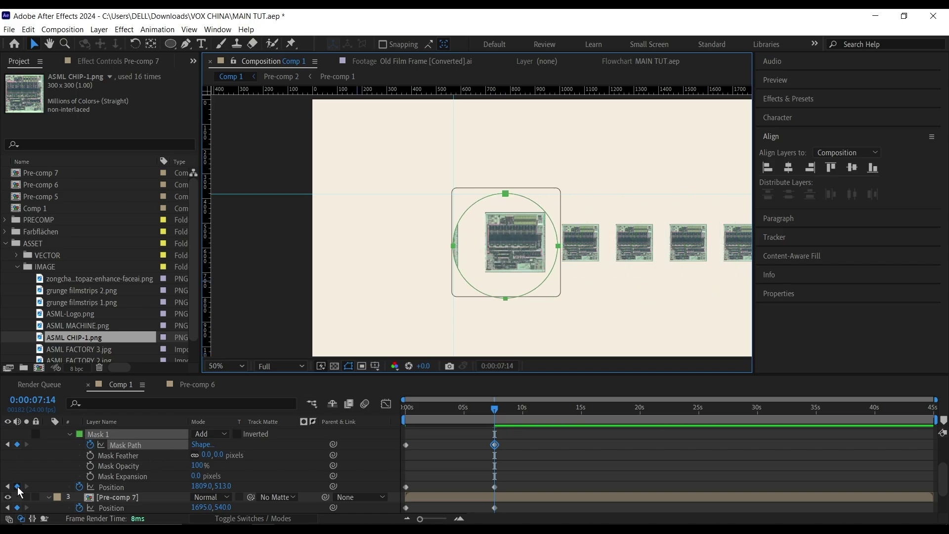
- At 0:00:00:00, draw a rounded rectangle mask on the smaller chip row over the rounded square outline
{"action": "left_click", "coordinate": [112, 498]}
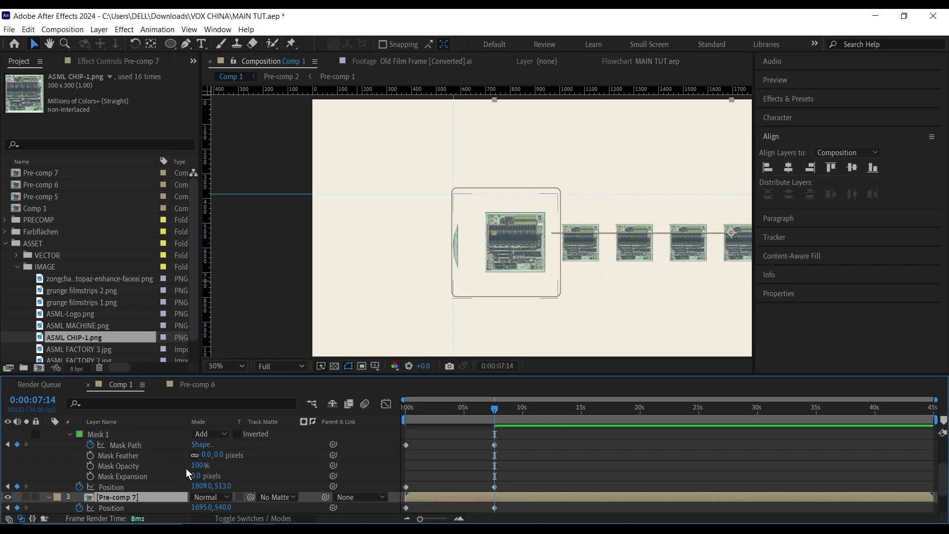
{"action": "left_click_drag", "start_coordinate": [492, 409], "coordinate": [456, 407]}
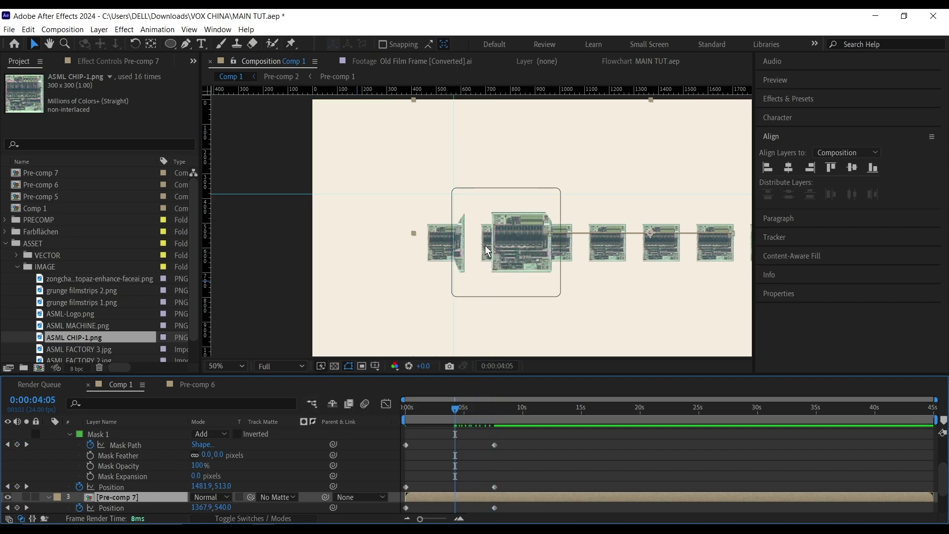
{"action": "left_click_drag", "start_coordinate": [451, 410], "coordinate": [405, 411]}
{"action": "left_click", "coordinate": [171, 44]}
{"action": "left_click", "coordinate": [214, 58]}
{"action": "left_click_drag", "start_coordinate": [454, 195], "coordinate": [562, 296]}
- Fit the smaller row's mask edges to the rounded square outline and set the mask mode to Subtract
{"action": "key", "text": "v"}
{"action": "scroll", "coordinate": [555, 276], "scroll_direction": "up", "scroll_amount": 1}
{"action": "left_click_drag", "start_coordinate": [420, 174], "coordinate": [422, 168]}
{"action": "scroll", "coordinate": [423, 175], "scroll_direction": "up", "scroll_amount": 1}
{"action": "scroll", "coordinate": [449, 178], "scroll_direction": "down", "scroll_amount": 1}
{"action": "left_click_drag", "start_coordinate": [475, 290], "coordinate": [486, 220]}
{"action": "scroll", "coordinate": [485, 221], "scroll_direction": "up", "scroll_amount": 1}
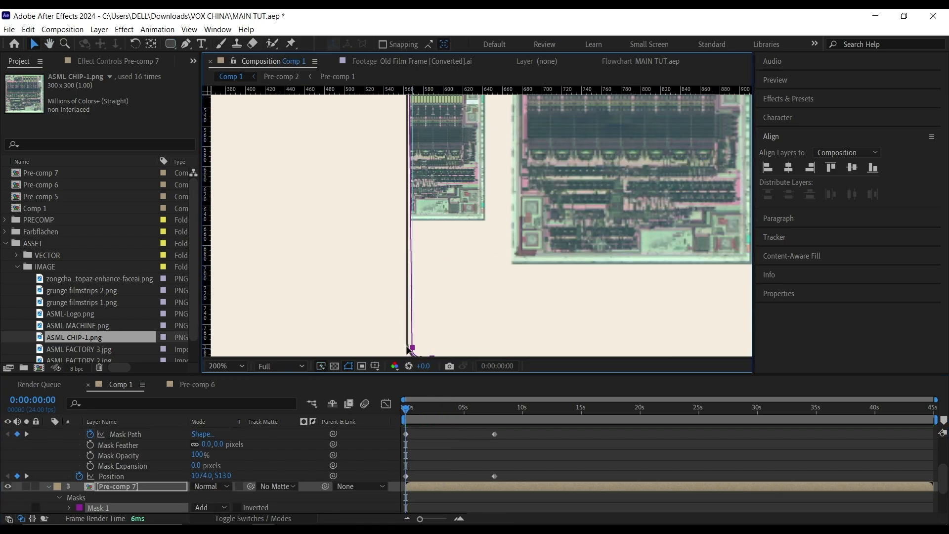
{"action": "left_click_drag", "start_coordinate": [412, 346], "coordinate": [464, 263]}
{"action": "left_click", "coordinate": [464, 262]}
{"action": "scroll", "coordinate": [459, 265], "scroll_direction": "down", "scroll_amount": 4}
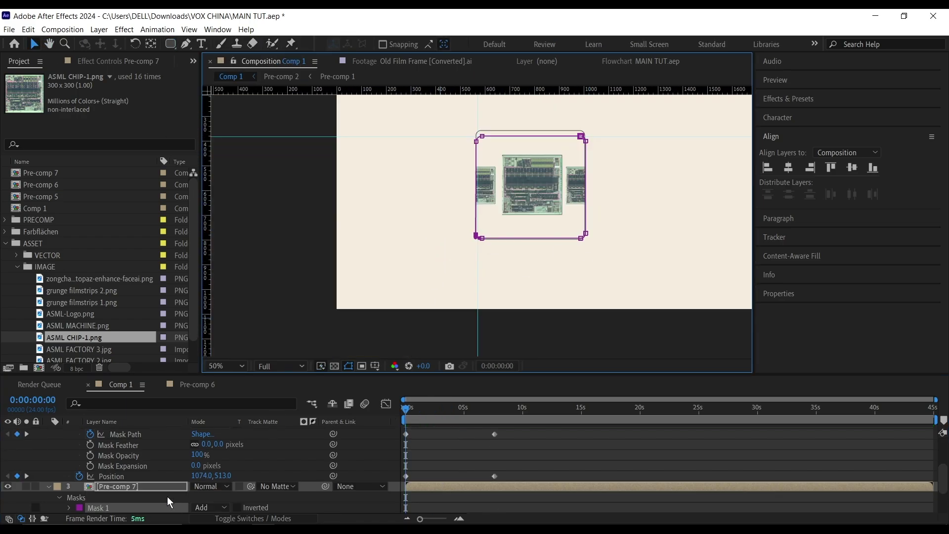
{"action": "left_click", "coordinate": [212, 507]}
{"action": "left_click", "coordinate": [228, 448]}
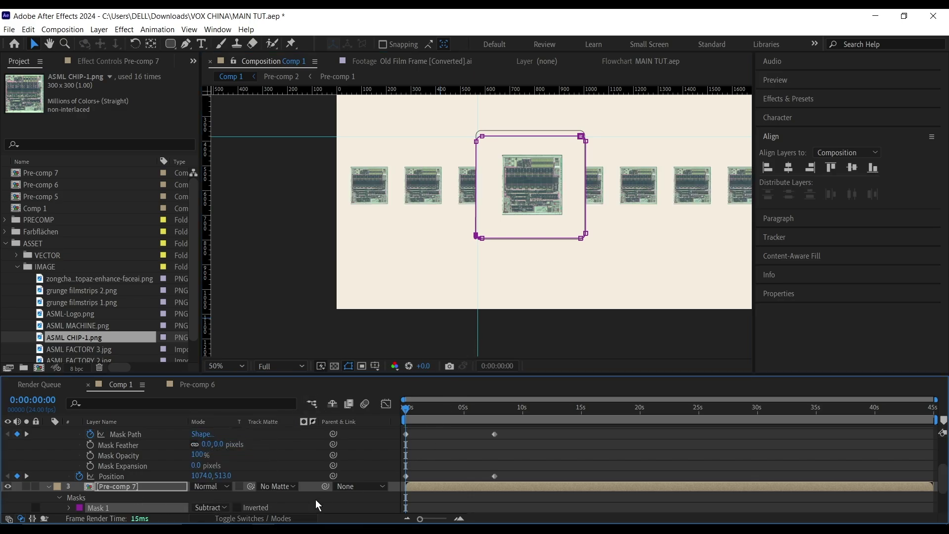
- Add a Mask Path keyframe to the smaller row's mask at 0:00:00:00 and go to the Position keyframe at 0:00:07:14
{"action": "left_click", "coordinate": [59, 498]}
{"action": "scroll", "coordinate": [58, 498], "scroll_direction": "down", "scroll_amount": 1}
{"action": "left_click", "coordinate": [60, 467]}
{"action": "left_click", "coordinate": [69, 477]}
{"action": "left_click", "coordinate": [90, 477]}
{"action": "scroll", "coordinate": [449, 441], "scroll_direction": "down", "scroll_amount": 1}
{"action": "key", "text": "k"}
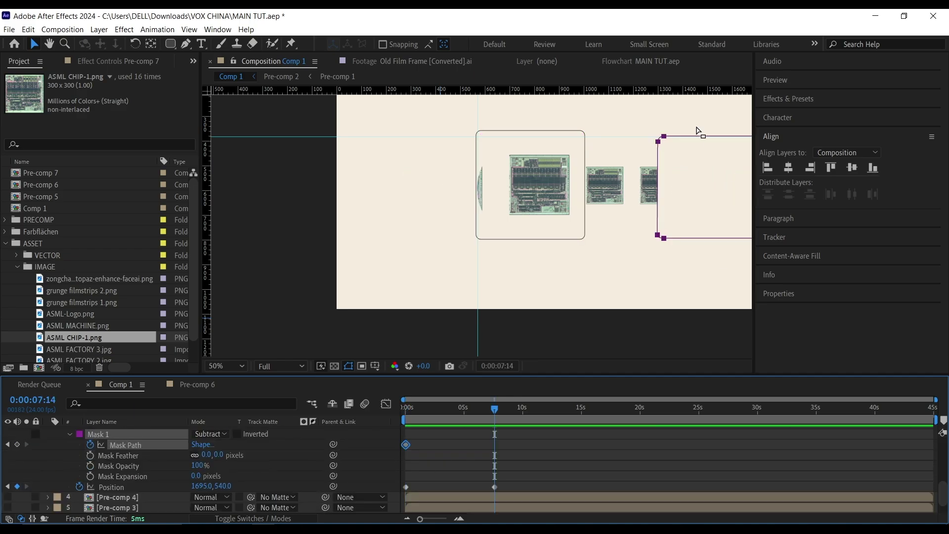
- At 0:00:07:14, move the smaller row's mask back onto the rounded square and align its corners with the outline
{"action": "left_click_drag", "start_coordinate": [658, 141], "coordinate": [475, 136]}
{"action": "scroll", "coordinate": [532, 163], "scroll_direction": "up", "scroll_amount": 1}
{"action": "left_click_drag", "start_coordinate": [532, 163], "coordinate": [535, 307]}
{"action": "scroll", "coordinate": [500, 247], "scroll_direction": "up", "scroll_amount": 1}
{"action": "left_click_drag", "start_coordinate": [466, 155], "coordinate": [463, 157]}
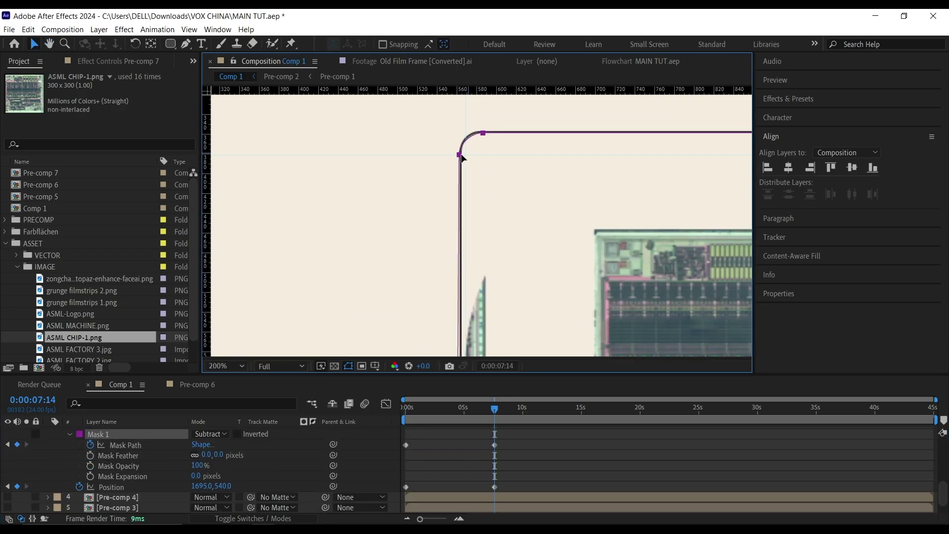
{"action": "scroll", "coordinate": [464, 157], "scroll_direction": "down", "scroll_amount": 2}
{"action": "scroll", "coordinate": [83, 487], "scroll_direction": "up", "scroll_amount": 2}
{"action": "scroll", "coordinate": [83, 482], "scroll_direction": "up", "scroll_amount": 3}
{"action": "left_click", "coordinate": [115, 473]}
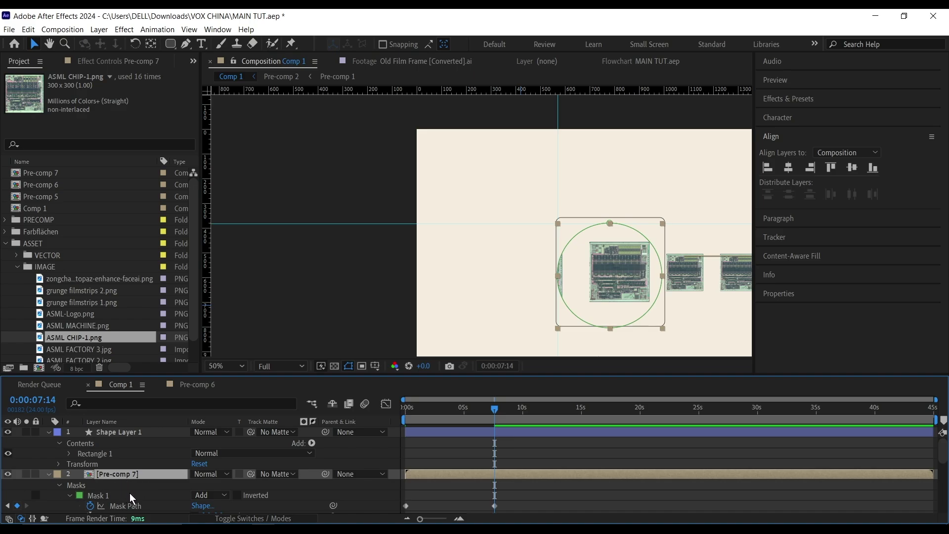
{"action": "scroll", "coordinate": [131, 497], "scroll_direction": "down", "scroll_amount": 3}
{"action": "left_click_drag", "start_coordinate": [206, 466], "coordinate": [182, 465]}
{"action": "key", "text": "ctrl+z"}
{"action": "scroll", "coordinate": [143, 465], "scroll_direction": "down", "scroll_amount": 2}
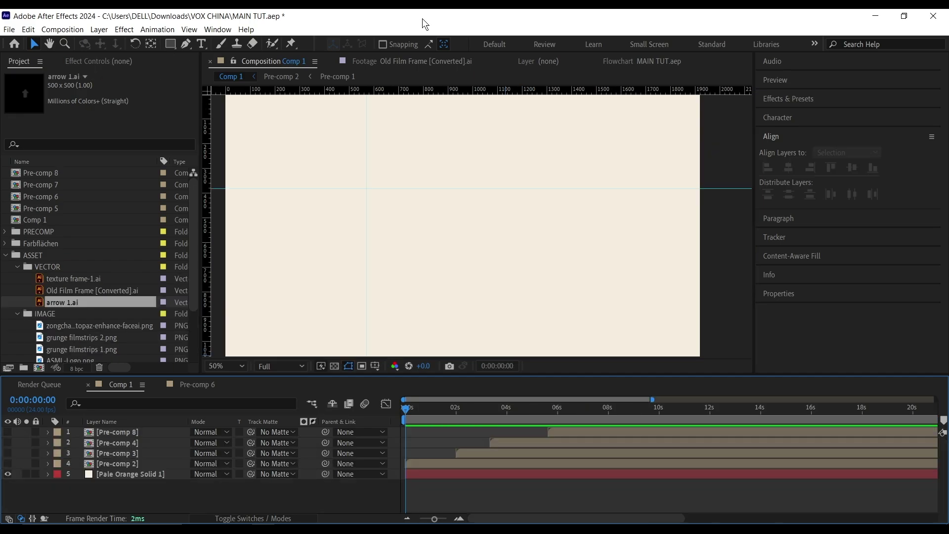
- Show the Pre-comp 2 layer and, at 0:00:01:21, add a null object with a Position keyframe
{"action": "left_click", "coordinate": [8, 464]}
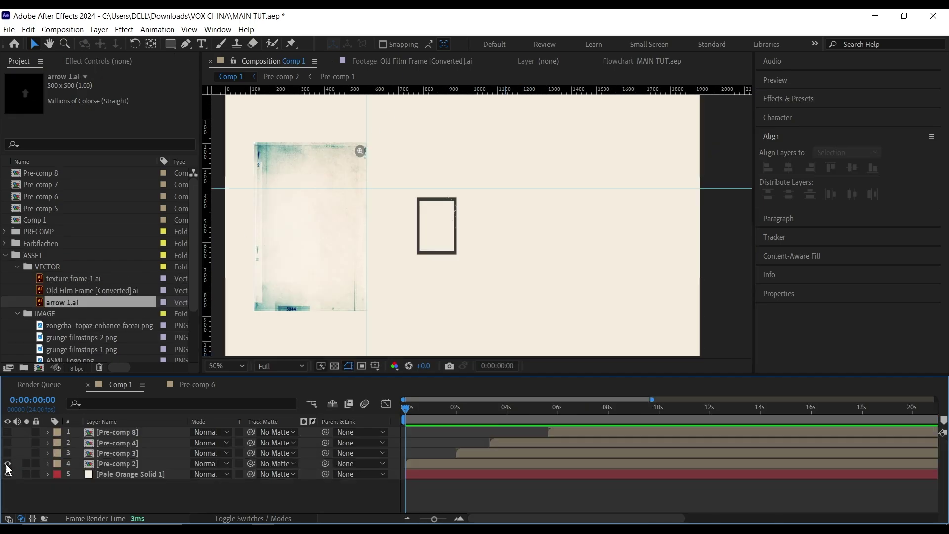
{"action": "left_click_drag", "start_coordinate": [410, 411], "coordinate": [456, 415]}
{"action": "right_click", "coordinate": [112, 494]}
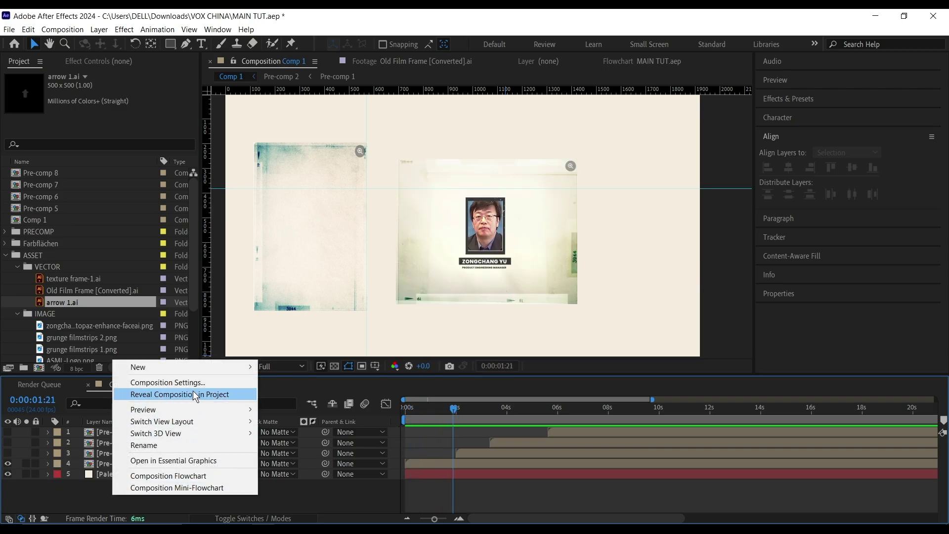
{"action": "mouse_move", "coordinate": [191, 370]}
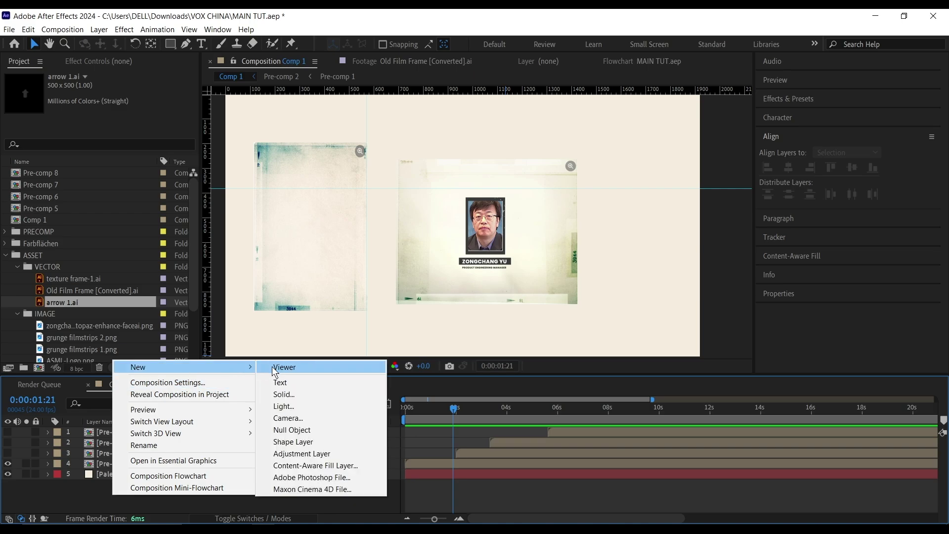
{"action": "left_click", "coordinate": [292, 430]}
{"action": "key", "text": "p"}
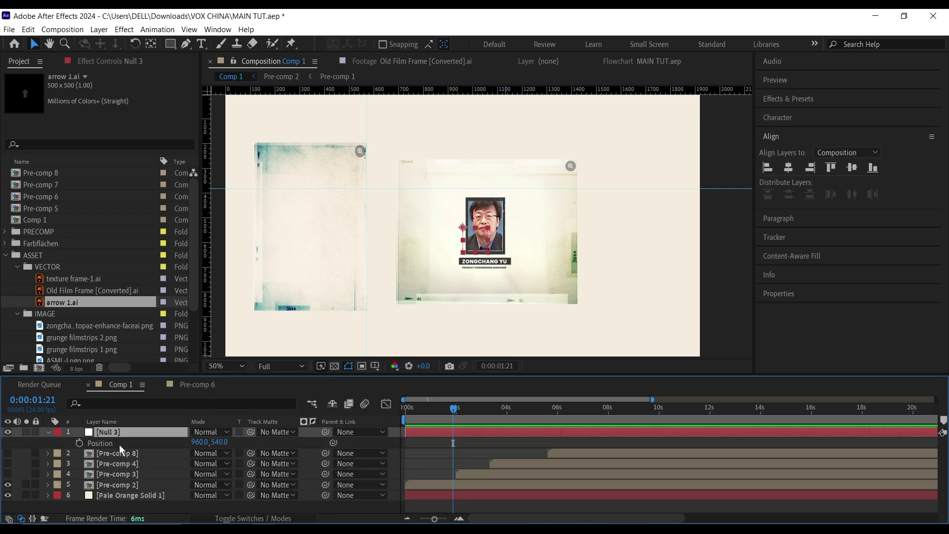
{"action": "left_click", "coordinate": [80, 443]}
- Add arrow 1.ai above the Pre-comp 2 layer, place it at the frame's top centre, and parent both layers to the null
{"action": "left_click_drag", "start_coordinate": [455, 414], "coordinate": [462, 416]}
{"action": "left_click_drag", "start_coordinate": [87, 306], "coordinate": [127, 481]}
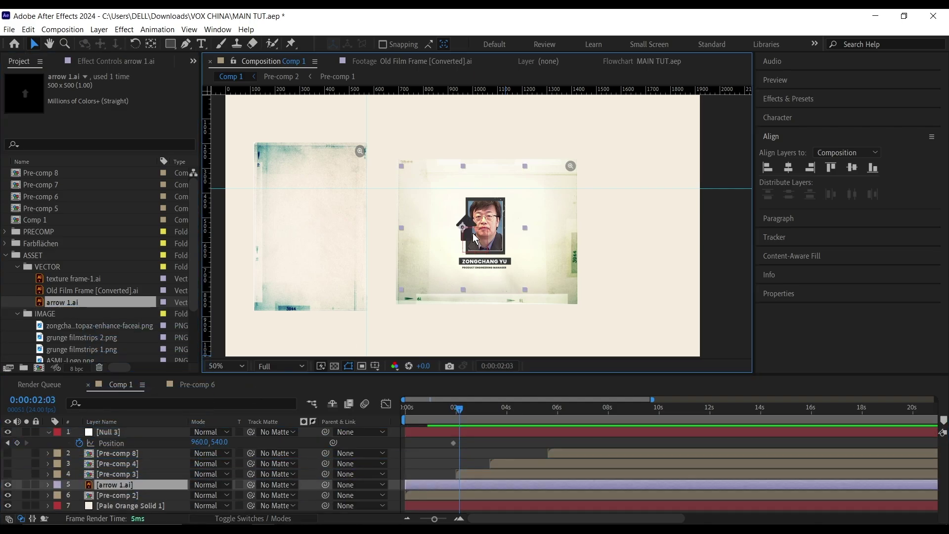
{"action": "left_click", "coordinate": [130, 495], "text": "ctrl"}
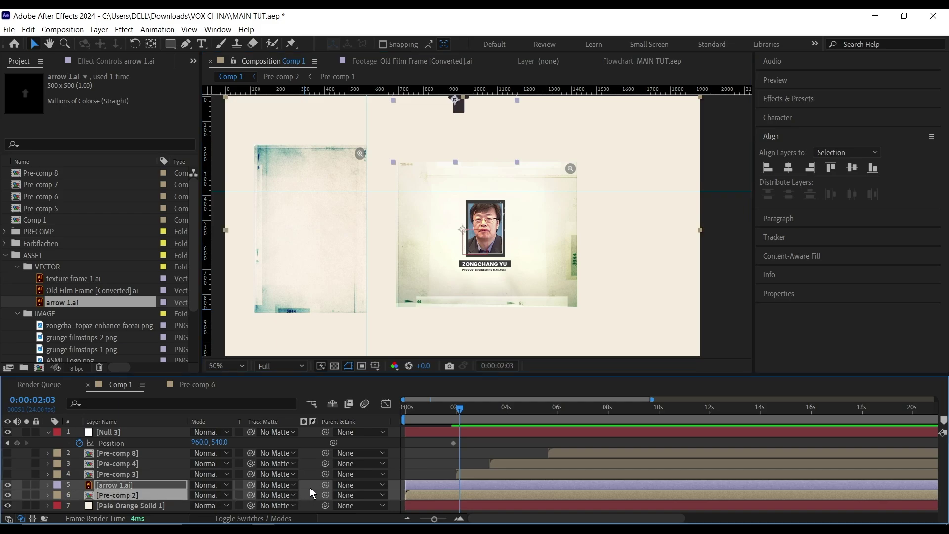
{"action": "left_click_drag", "start_coordinate": [324, 485], "coordinate": [141, 429]}
- Set the null's Position to 960, 1482 at 0:00:02:03, show Pre-comp 3, and add another Position keyframe at 0:00:03:05
{"action": "left_click_drag", "start_coordinate": [225, 444], "coordinate": [764, 484]}
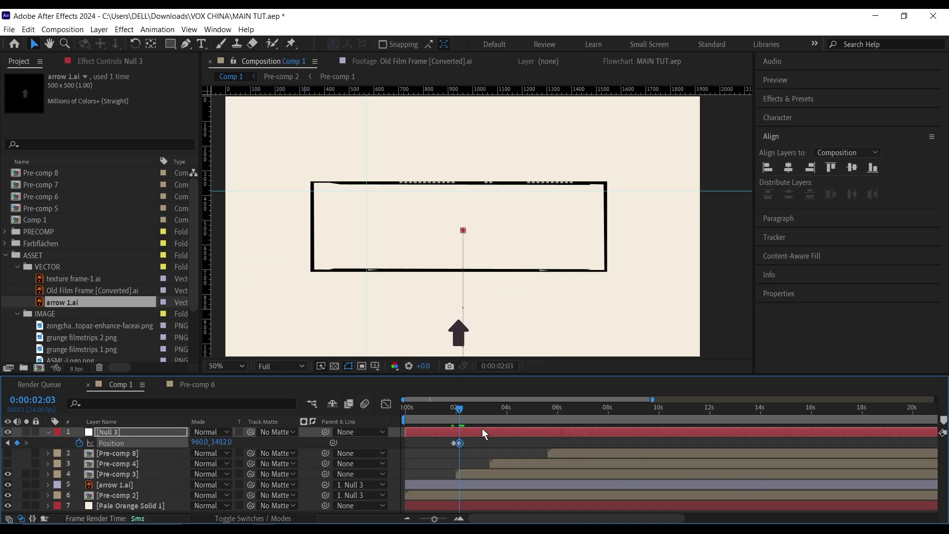
{"action": "scroll", "coordinate": [500, 426], "scroll_direction": "up", "scroll_amount": 2}
{"action": "left_click_drag", "start_coordinate": [420, 412], "coordinate": [469, 419]}
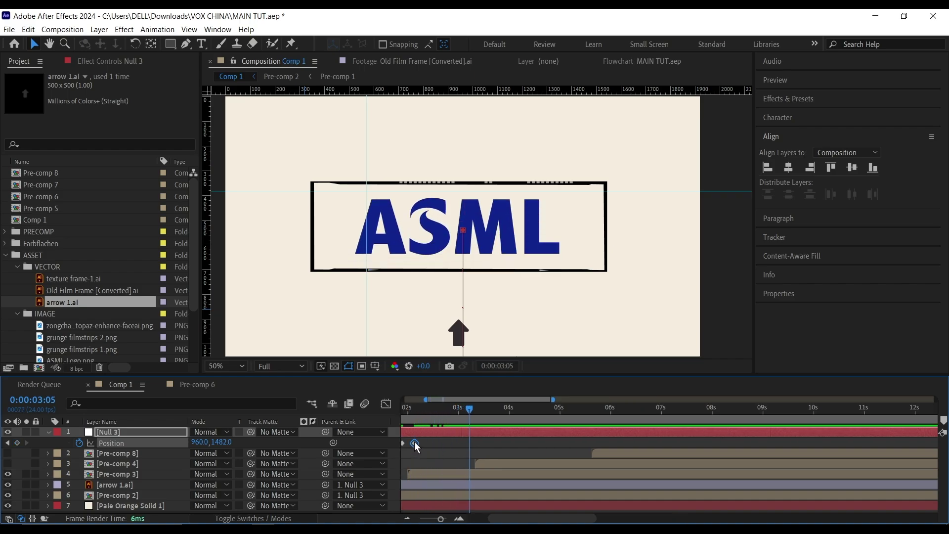
{"action": "left_click", "coordinate": [485, 434]}
{"action": "key", "text": "alt+shift+p"}
- Add a second arrow 1.ai above Pre-comp 3, rotate it clockwise beyond the logo's upper right, and parent both layers to the null
{"action": "left_click_drag", "start_coordinate": [467, 411], "coordinate": [481, 410]}
{"action": "left_click_drag", "start_coordinate": [62, 302], "coordinate": [128, 468]}
{"action": "left_click_drag", "start_coordinate": [463, 230], "coordinate": [641, 148]}
{"action": "key", "text": "r"}
{"action": "left_click_drag", "start_coordinate": [208, 485], "coordinate": [219, 485]}
{"action": "key", "text": "r"}
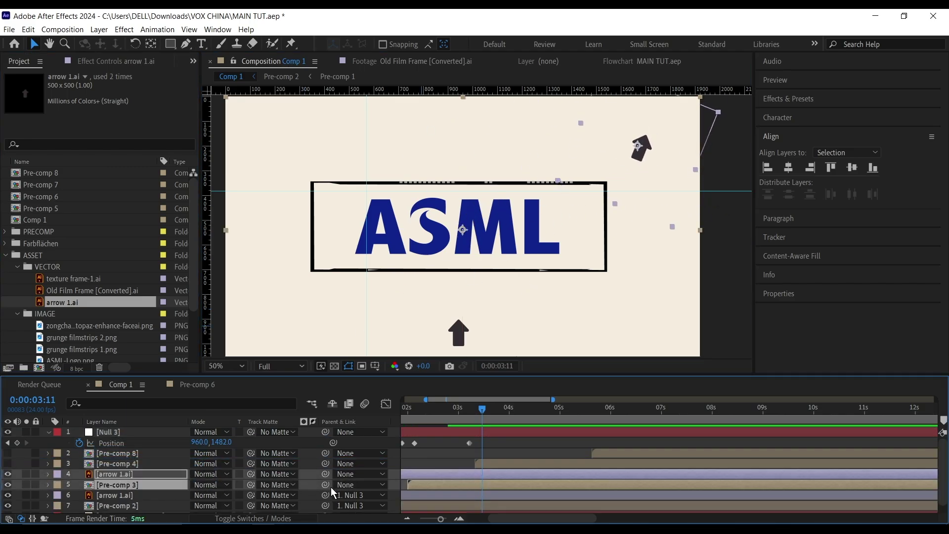
{"action": "left_click_drag", "start_coordinate": [326, 486], "coordinate": [159, 438]}
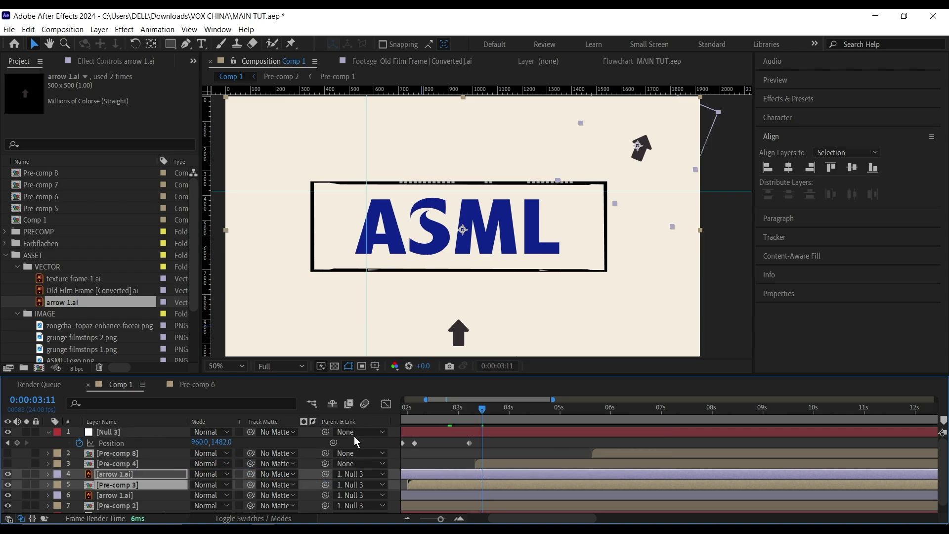
- Add Rotation and Position keyframes to the null at 0:00:03:11, and shift them and the preceding Position keyframe slightly earlier
{"action": "left_click", "coordinate": [149, 433]}
{"action": "key", "text": "r"}
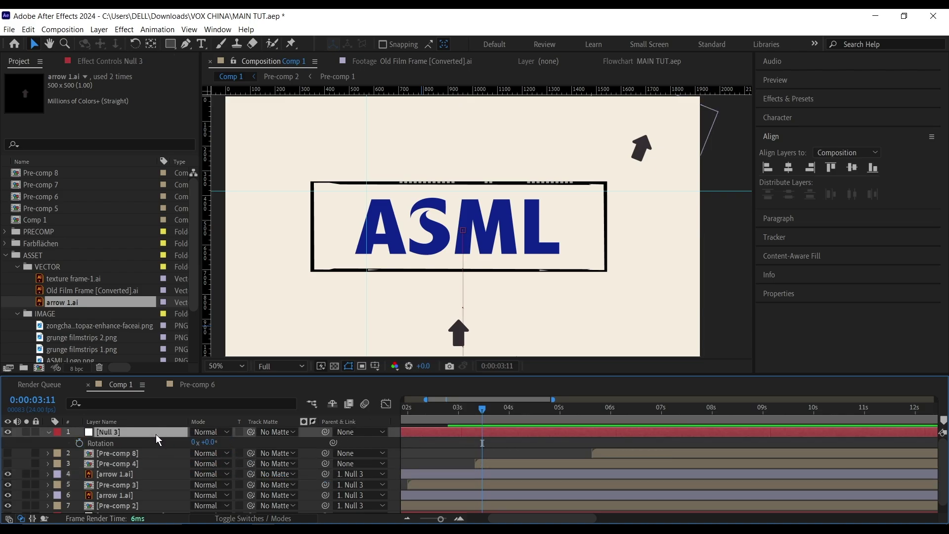
{"action": "key", "text": "shift+p"}
{"action": "left_click", "coordinate": [79, 453]}
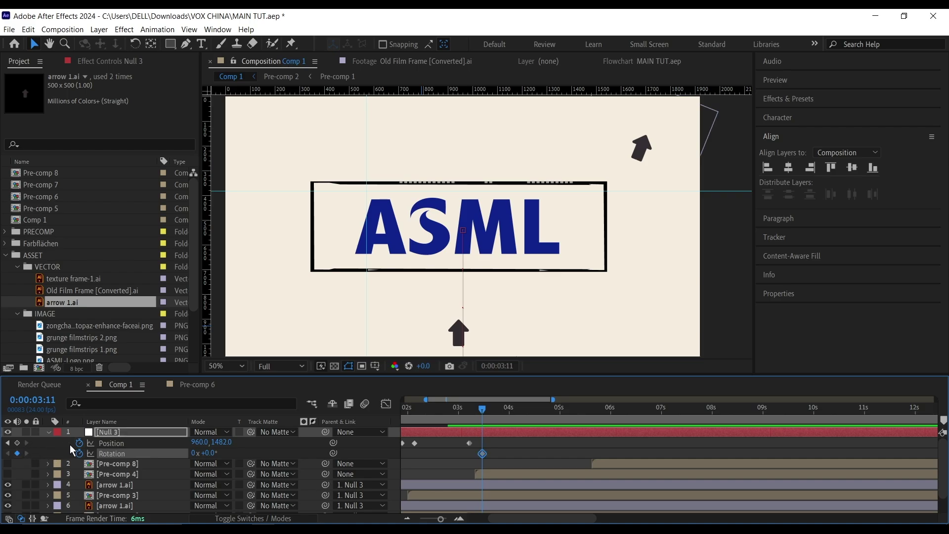
{"action": "left_click", "coordinate": [17, 443]}
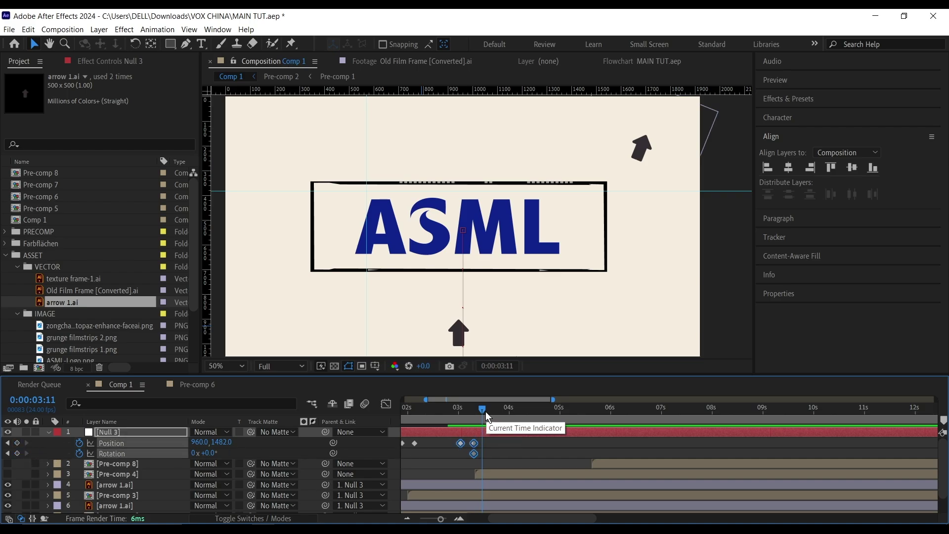
- At 0:00:03:12, set the null's Rotation to 29° and Position to -1230, 1482, and show Pre-comp 4 parented to the null
{"action": "left_click_drag", "start_coordinate": [483, 410], "coordinate": [485, 409]}
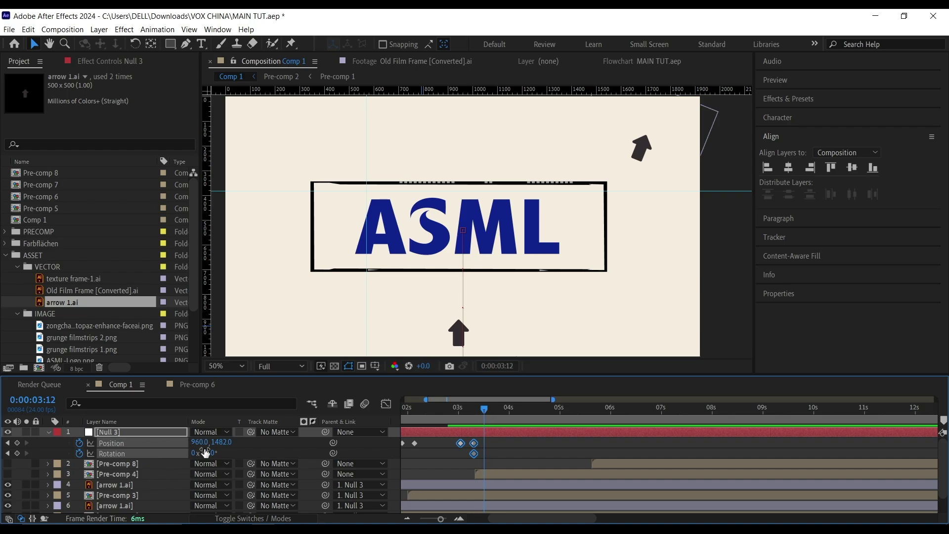
{"action": "left_click_drag", "start_coordinate": [211, 453], "coordinate": [72, 448]}
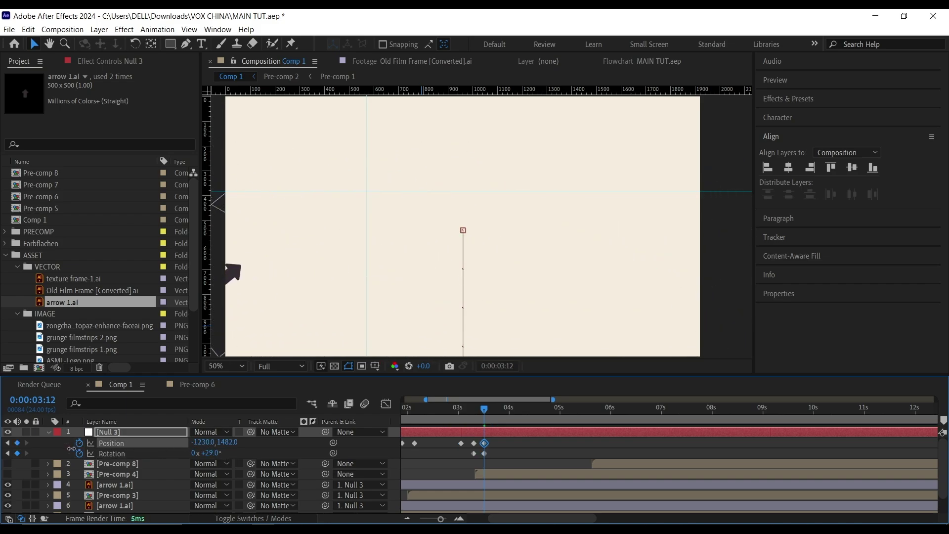
{"action": "left_click", "coordinate": [7, 474]}
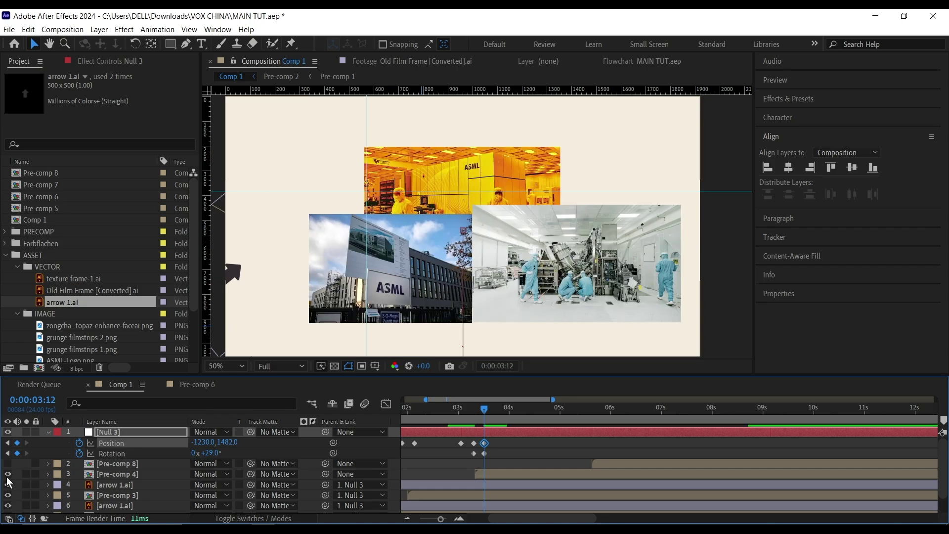
{"action": "left_click", "coordinate": [106, 475]}
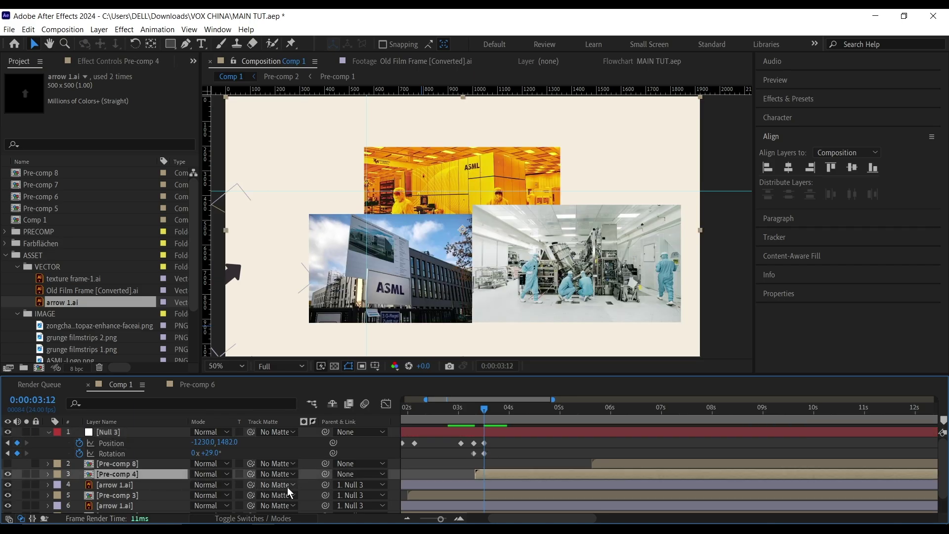
{"action": "left_click_drag", "start_coordinate": [325, 474], "coordinate": [163, 445]}
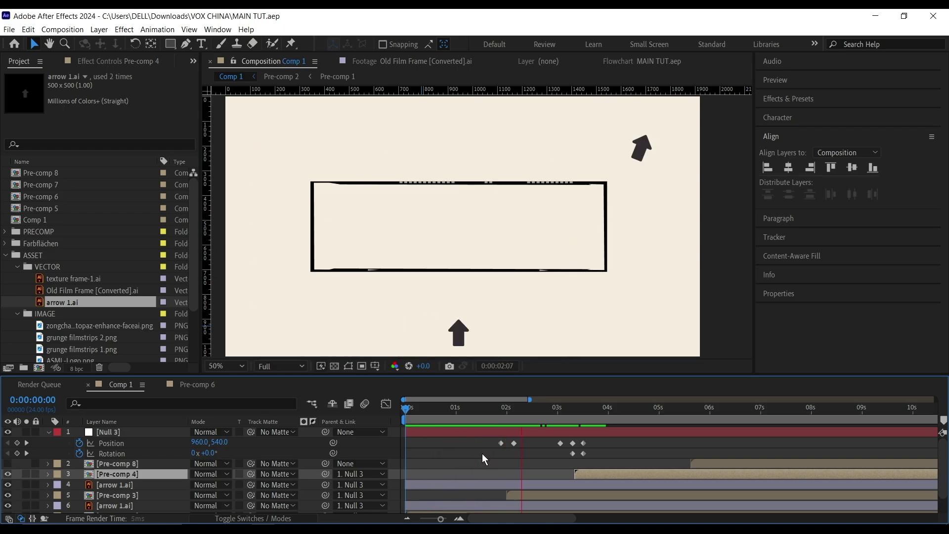
- Move the null's last Position and Rotation keyframes to 0:00:03:16, and add keyframes for both properties at 0:00:05:07
{"action": "key", "text": "space"}
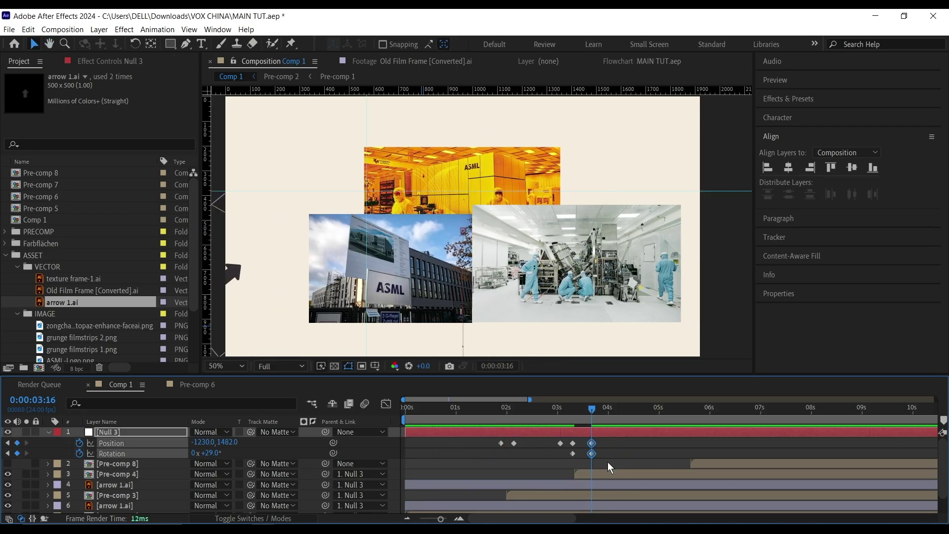
{"action": "left_click_drag", "start_coordinate": [606, 461], "coordinate": [586, 443]}
{"action": "left_click_drag", "start_coordinate": [603, 409], "coordinate": [678, 424]}
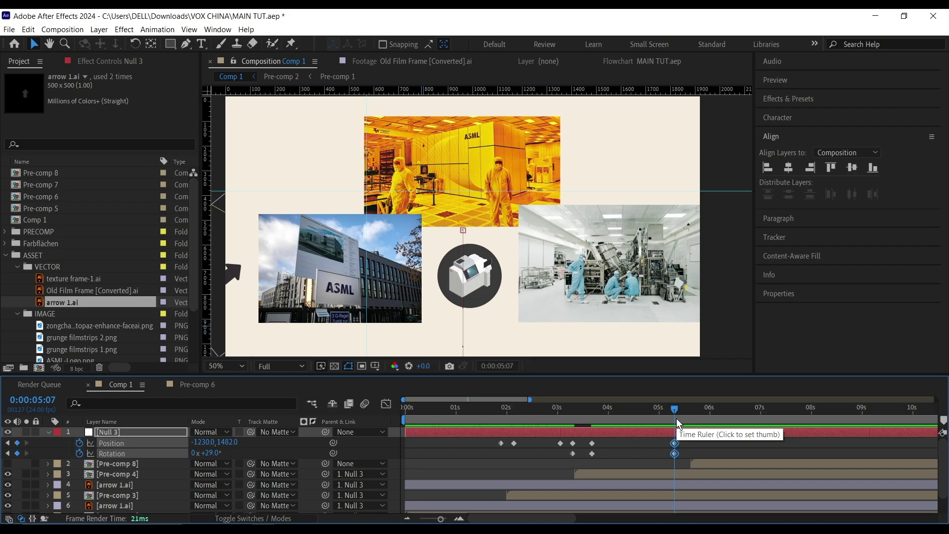
- Set the null's Position to -1230, 523 at 0:00:06:05 and show the Pre-comp 8 layer
{"action": "left_click_drag", "start_coordinate": [227, 443], "coordinate": [205, 443]}
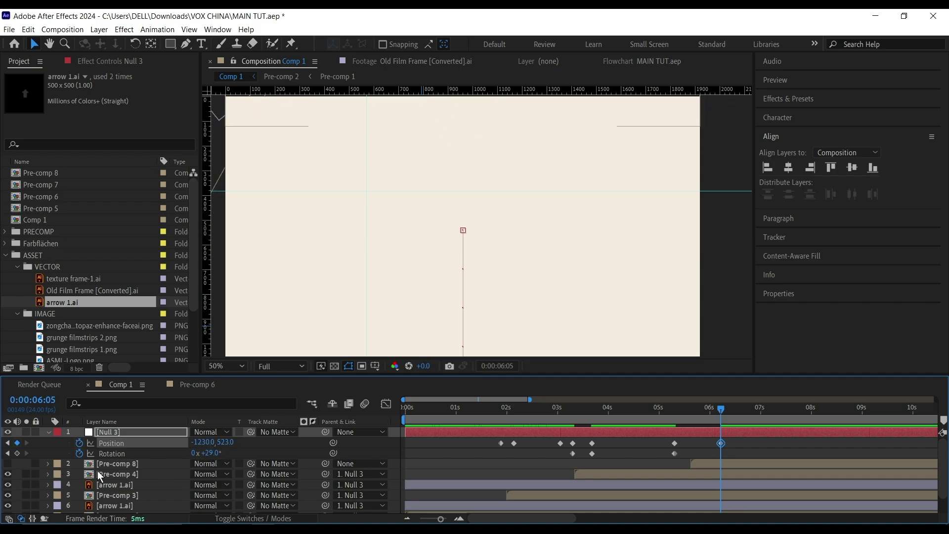
{"action": "left_click", "coordinate": [8, 465]}
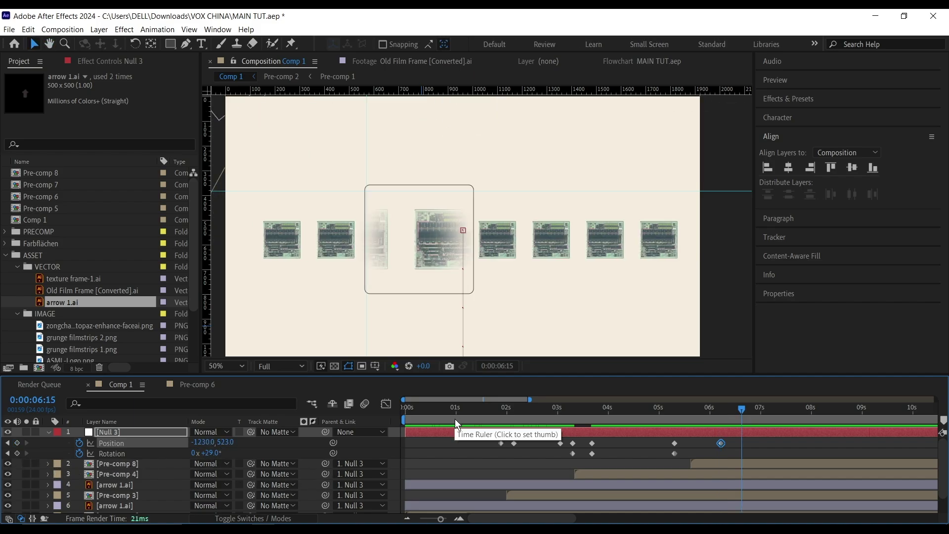
- Save the project and preview the null-driven transitions from the start of Comp 1
{"action": "scroll", "coordinate": [455, 418], "scroll_direction": "down", "scroll_amount": 3}
{"action": "left_click_drag", "start_coordinate": [422, 409], "coordinate": [378, 411]}
{"action": "key", "text": "ctrl+s"}
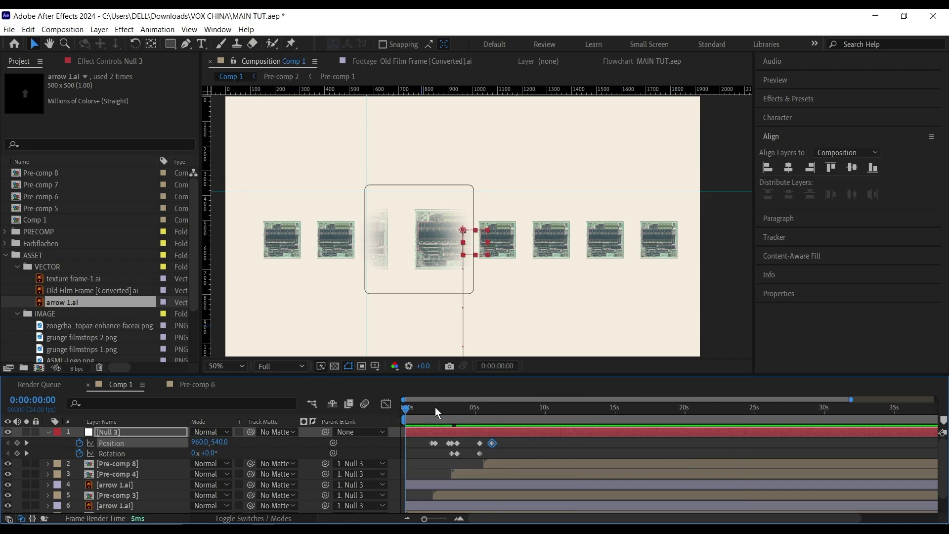
{"action": "key", "text": "space"}
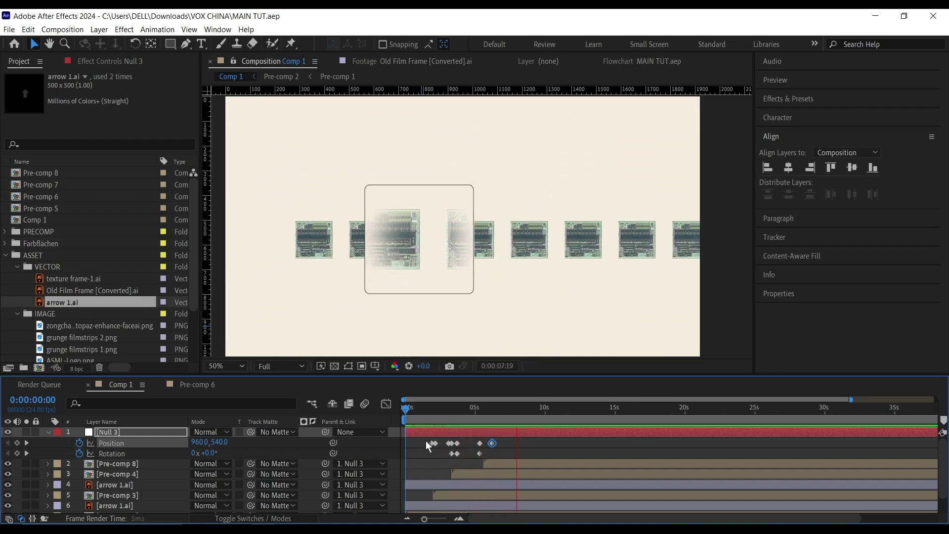
{"action": "key", "text": "space"}
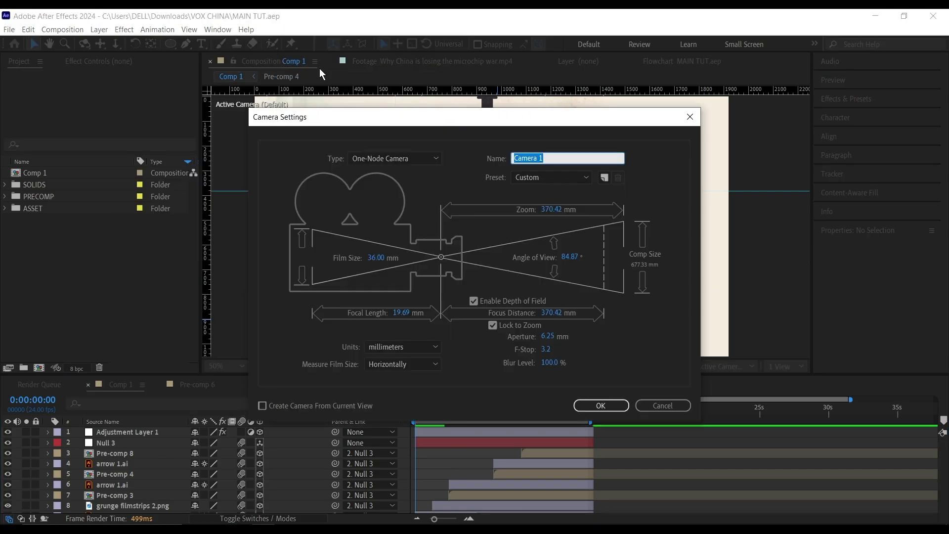
- Create the one-node Camera 1, hide Adjustment Layer 1, and keyframe the camera's Position at 960, 540, -1246 on the first frame
{"action": "key", "text": "Return"}
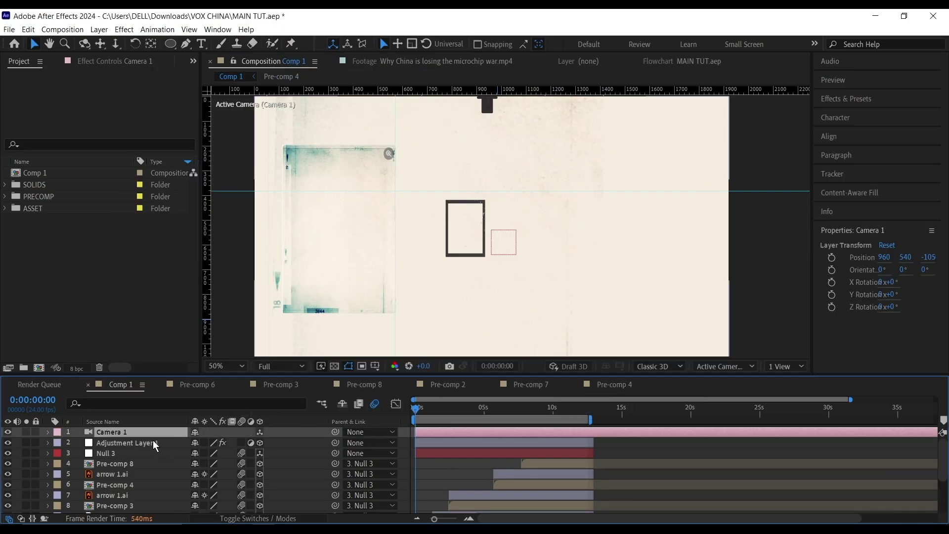
{"action": "scroll", "coordinate": [174, 489], "scroll_direction": "down", "scroll_amount": 3}
{"action": "scroll", "coordinate": [174, 485], "scroll_direction": "up", "scroll_amount": 3}
{"action": "left_click_drag", "start_coordinate": [235, 443], "coordinate": [184, 445]}
{"action": "left_click", "coordinate": [8, 453]}
{"action": "left_click", "coordinate": [143, 453]}
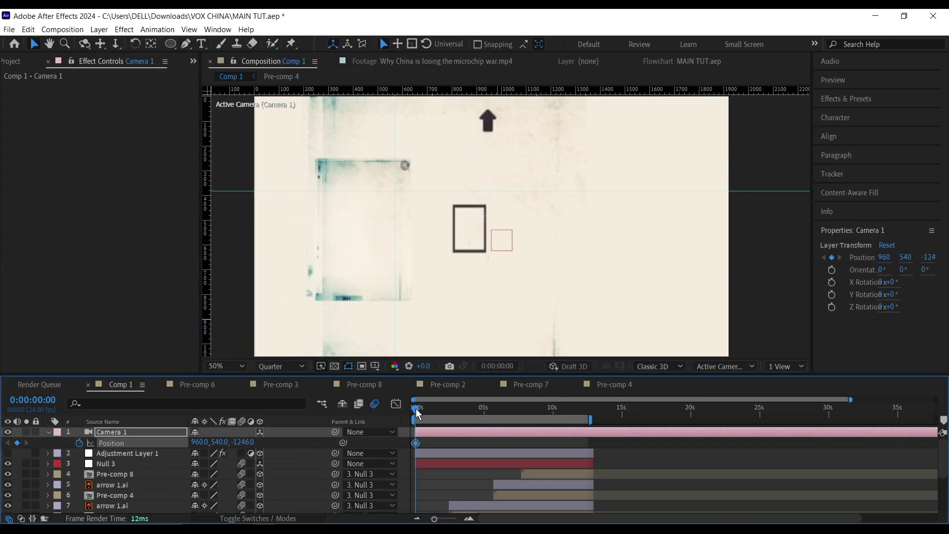
- Set the camera's Position to 1075, 540, -574 at 0:00:01:08 to push in on the portrait
{"action": "left_click_drag", "start_coordinate": [435, 413], "coordinate": [436, 413]}
{"action": "left_click_drag", "start_coordinate": [241, 442], "coordinate": [573, 442]}
{"action": "left_click_drag", "start_coordinate": [200, 442], "coordinate": [257, 442]}
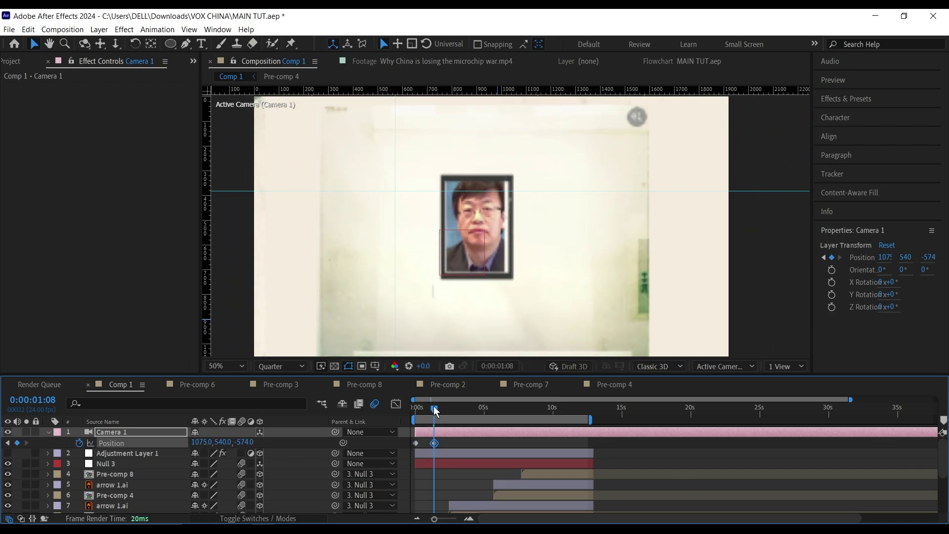
{"action": "left_click_drag", "start_coordinate": [447, 410], "coordinate": [475, 410]}
{"action": "left_click", "coordinate": [469, 443]}
{"action": "left_click", "coordinate": [17, 443]}
{"action": "left_click_drag", "start_coordinate": [244, 442], "coordinate": [178, 456]}
{"action": "mouse_move", "coordinate": [474, 410]}
{"action": "left_mouse_down"}
{"action": "mouse_move", "coordinate": [416, 411]}
{"action": "mouse_move", "coordinate": [483, 406]}
{"action": "mouse_move", "coordinate": [444, 413]}
{"action": "mouse_move", "coordinate": [470, 413]}
{"action": "left_mouse_up"}
{"action": "left_click_drag", "start_coordinate": [487, 438], "coordinate": [455, 446]}
{"action": "key", "text": "Delete"}
- Examine the Pre-comp 3 and Pre-comp 2 layers in the camera view and check Pre-comp 3's Scale
{"action": "left_click", "coordinate": [137, 494]}
{"action": "scroll", "coordinate": [138, 482], "scroll_direction": "down", "scroll_amount": 2}
{"action": "left_click", "coordinate": [115, 453]}
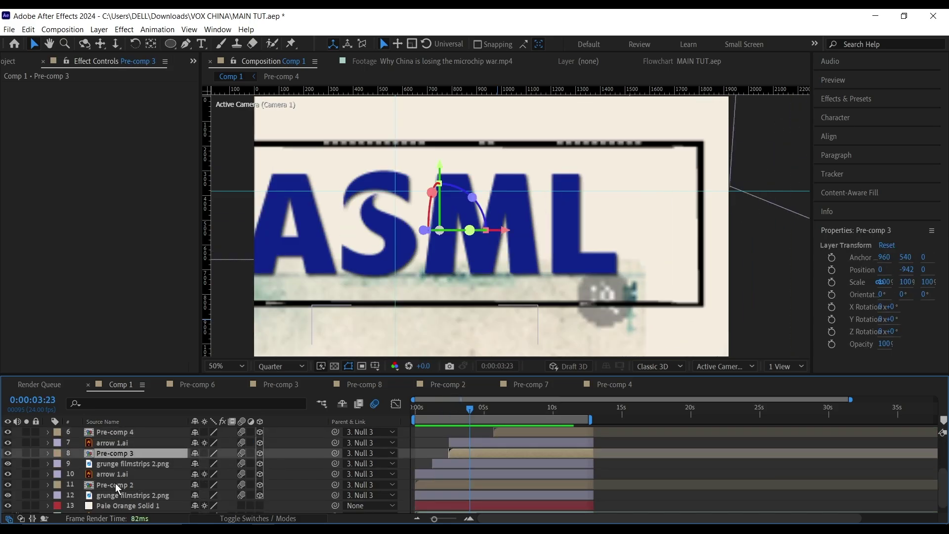
{"action": "left_click", "coordinate": [115, 485]}
{"action": "key", "text": "Caps_Lock"}
{"action": "key", "text": "z"}
{"action": "key", "text": "o"}
{"action": "key", "text": "Caps_Lock"}
{"action": "left_click_drag", "start_coordinate": [417, 408], "coordinate": [497, 422]}
{"action": "left_click", "coordinate": [120, 453]}
{"action": "key", "text": "s"}
- Add a Position keyframe to Camera 1 at about 0:00:06:00
{"action": "scroll", "coordinate": [482, 452], "scroll_direction": "up", "scroll_amount": 2}
{"action": "left_click", "coordinate": [489, 432]}
{"action": "left_click", "coordinate": [498, 442]}
{"action": "left_click", "coordinate": [17, 443]}
{"action": "left_click", "coordinate": [505, 409]}
- Adjust the Scale of the Pre-comp 4 layer and reveal its Position property
{"action": "left_click", "coordinate": [110, 495]}
{"action": "key", "text": "s"}
{"action": "mouse_move", "coordinate": [215, 506]}
{"action": "left_mouse_down"}
{"action": "mouse_move", "coordinate": [191, 505]}
{"action": "mouse_move", "coordinate": [201, 508]}
{"action": "left_mouse_up"}
{"action": "key", "text": "p"}
- Pull Camera 1 back along Z with a Position keyframe at about 0:00:12:00
{"action": "left_click_drag", "start_coordinate": [505, 410], "coordinate": [581, 418]}
{"action": "left_click_drag", "start_coordinate": [243, 442], "coordinate": [109, 494]}
- Adjust the Pre-comp 8 layer's Position to 2033.7, -1046.9, 0 while viewing the chip row at 0:00:08:13
{"action": "left_click_drag", "start_coordinate": [580, 409], "coordinate": [534, 410]}
{"action": "left_click", "coordinate": [114, 473]}
{"action": "key", "text": "p"}
{"action": "left_click_drag", "start_coordinate": [199, 484], "coordinate": [256, 472]}
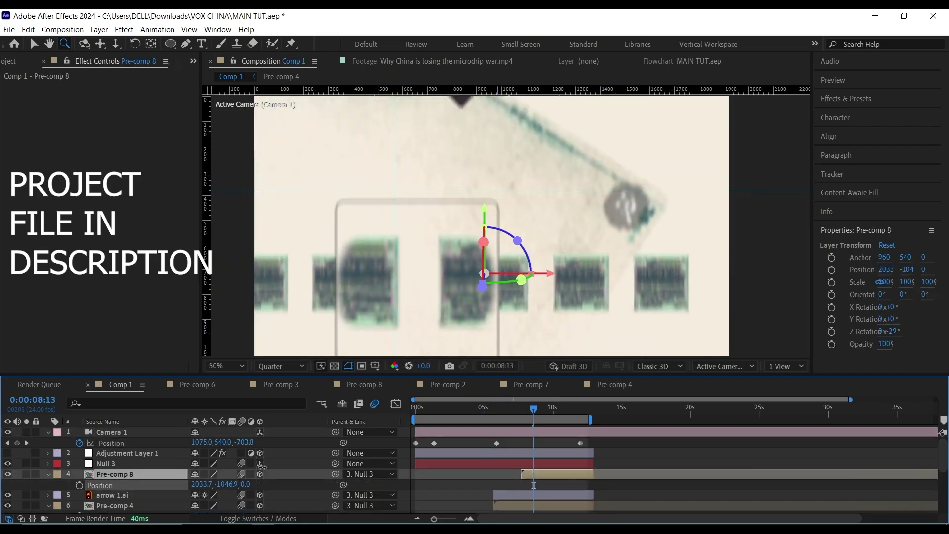